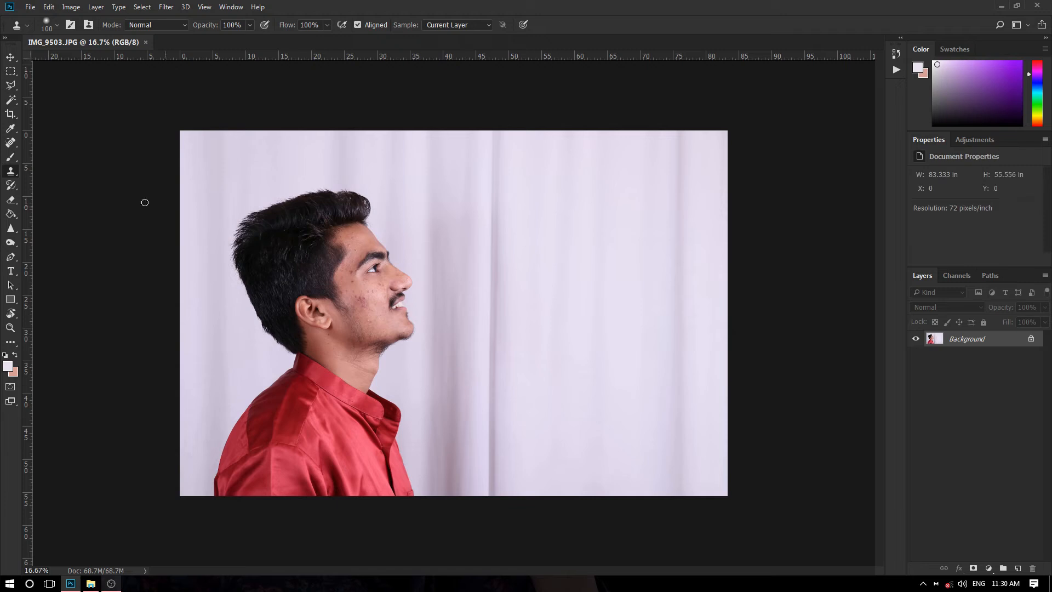
Heal the dark spots beside the eye and across the cheek and jaw with the 45 px content-aware Spot Healing Brush.
{"action": "left_click", "coordinate": [15, 142]}
{"action": "scroll", "coordinate": [383, 298], "scroll_direction": "up", "scroll_amount": 5}
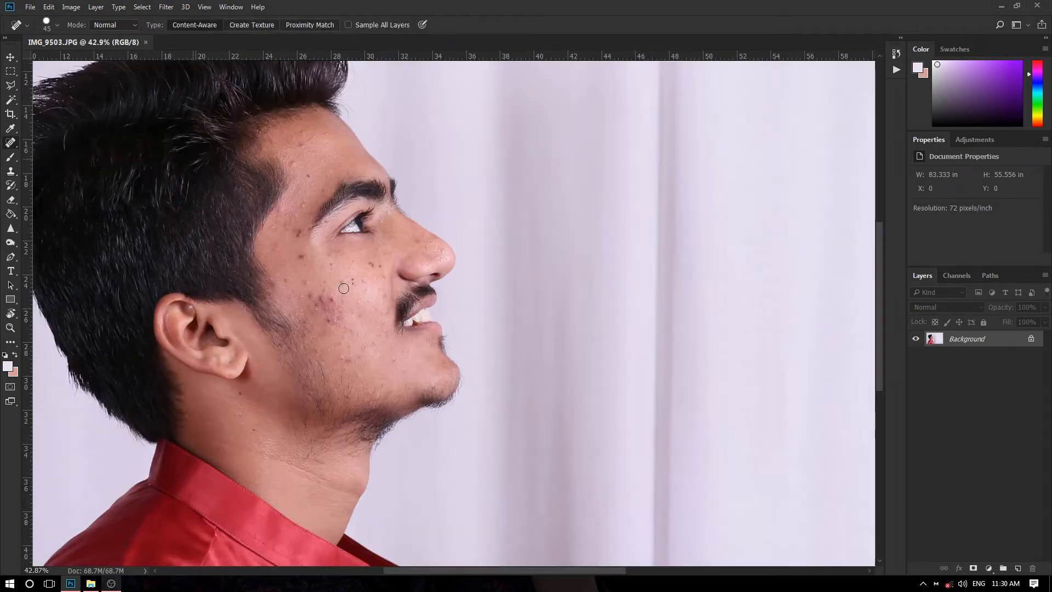
{"action": "left_click_drag", "start_coordinate": [309, 259], "coordinate": [371, 294]}
{"action": "scroll", "coordinate": [370, 294], "scroll_direction": "up", "scroll_amount": 2}
{"action": "left_click", "coordinate": [399, 274]}
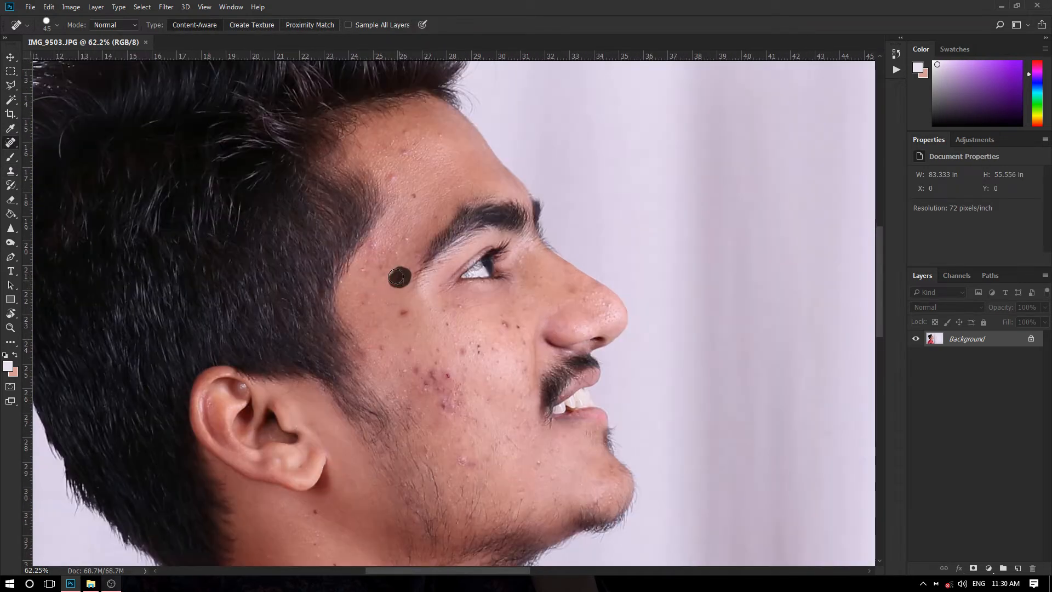
{"action": "left_click", "coordinate": [403, 317]}
{"action": "mouse_move", "coordinate": [502, 320]}
{"action": "left_mouse_down"}
{"action": "mouse_move", "coordinate": [519, 335]}
{"action": "mouse_move", "coordinate": [472, 347]}
{"action": "mouse_move", "coordinate": [426, 384]}
{"action": "mouse_move", "coordinate": [443, 393]}
{"action": "left_mouse_up"}
{"action": "left_click_drag", "start_coordinate": [461, 461], "coordinate": [531, 453]}
{"action": "left_click", "coordinate": [534, 461]}
{"action": "left_click", "coordinate": [555, 480]}
Heal the remaining blemishes on the man's forehead, temple and cheek with the Spot Healing Brush.
{"action": "scroll", "coordinate": [414, 378], "scroll_direction": "up", "scroll_amount": 1}
{"action": "left_click_drag", "start_coordinate": [414, 378], "coordinate": [422, 409]}
{"action": "scroll", "coordinate": [404, 281], "scroll_direction": "up", "scroll_amount": 1}
{"action": "left_click", "coordinate": [409, 320]}
{"action": "left_click", "coordinate": [416, 273]}
{"action": "left_click", "coordinate": [396, 252]}
{"action": "left_click", "coordinate": [406, 232]}
{"action": "left_click_drag", "start_coordinate": [409, 211], "coordinate": [417, 210]}
{"action": "left_click", "coordinate": [446, 212]}
{"action": "left_click", "coordinate": [370, 378]}
{"action": "left_click_drag", "start_coordinate": [368, 350], "coordinate": [378, 323]}
{"action": "left_click", "coordinate": [388, 351]}
{"action": "left_click", "coordinate": [388, 411]}
{"action": "left_click_drag", "start_coordinate": [429, 438], "coordinate": [406, 285]}
{"action": "left_click", "coordinate": [404, 250]}
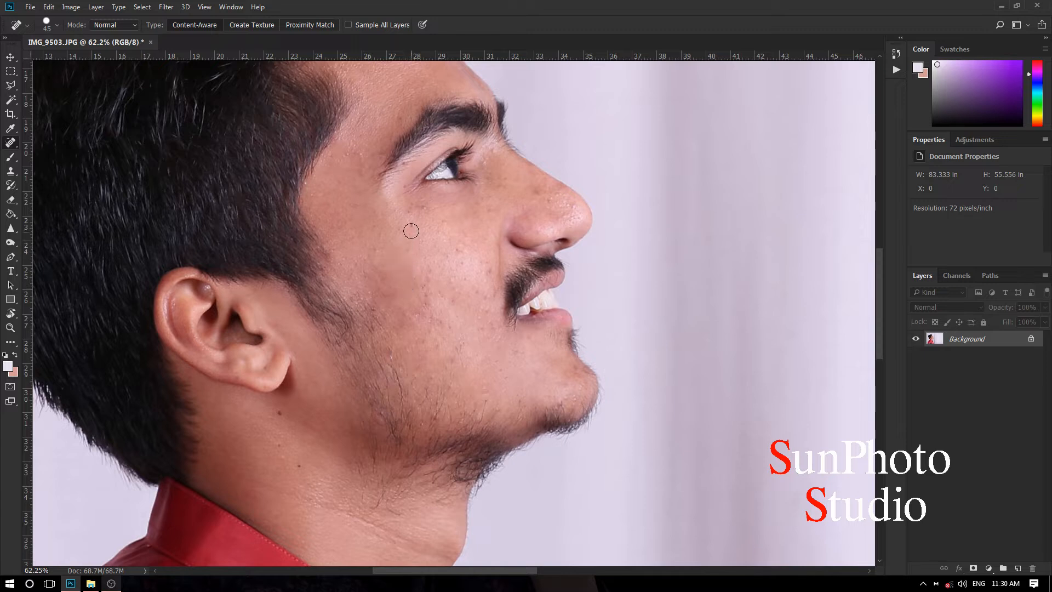
Remove the small marks at the nose bridge and the moles on the neck with the Spot Healing Brush.
{"action": "left_click", "coordinate": [503, 178]}
{"action": "left_click", "coordinate": [494, 175]}
{"action": "left_click", "coordinate": [280, 412]}
{"action": "left_click", "coordinate": [294, 467]}
{"action": "mouse_move", "coordinate": [352, 421]}
{"action": "left_mouse_down"}
{"action": "mouse_move", "coordinate": [386, 357]}
{"action": "mouse_move", "coordinate": [429, 374]}
{"action": "left_mouse_up"}
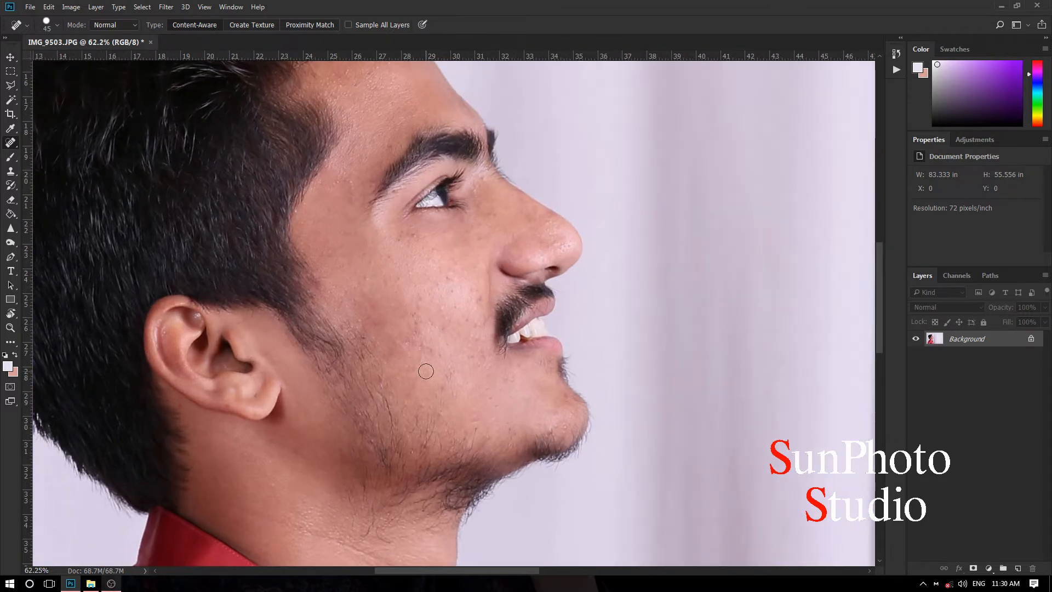
{"action": "key", "text": "ctrl+0"}
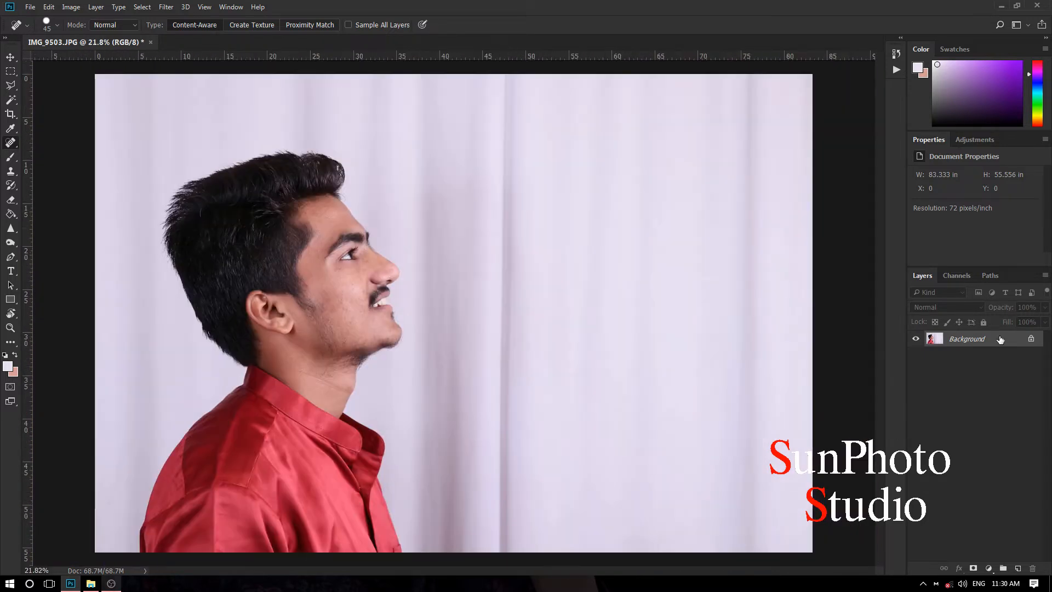
Duplicate the Background layer and smooth the copy's skin with the Imagenomic Portraiture filter using the Default preset.
{"action": "left_click_drag", "start_coordinate": [1000, 340], "coordinate": [1018, 569]}
{"action": "left_click", "coordinate": [166, 6]}
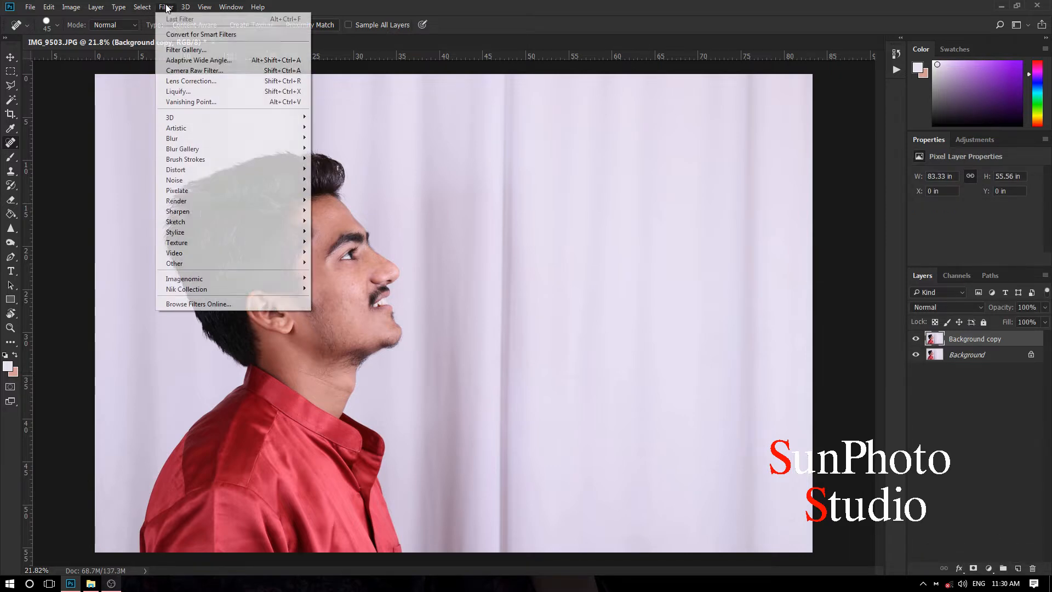
{"action": "mouse_move", "coordinate": [220, 275]}
{"action": "left_click", "coordinate": [336, 288]}
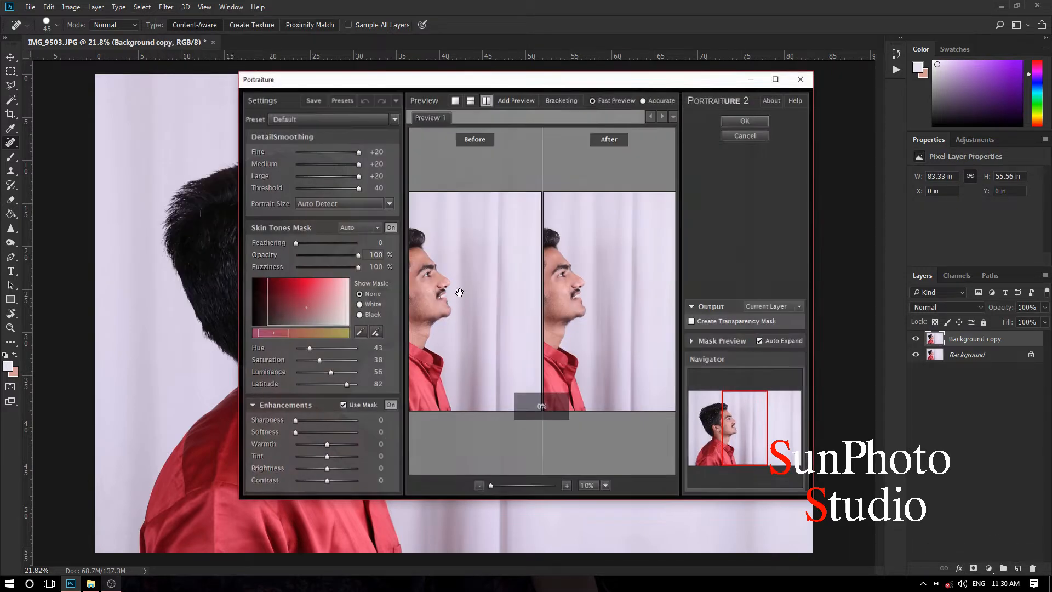
{"action": "left_click_drag", "start_coordinate": [632, 307], "coordinate": [630, 296]}
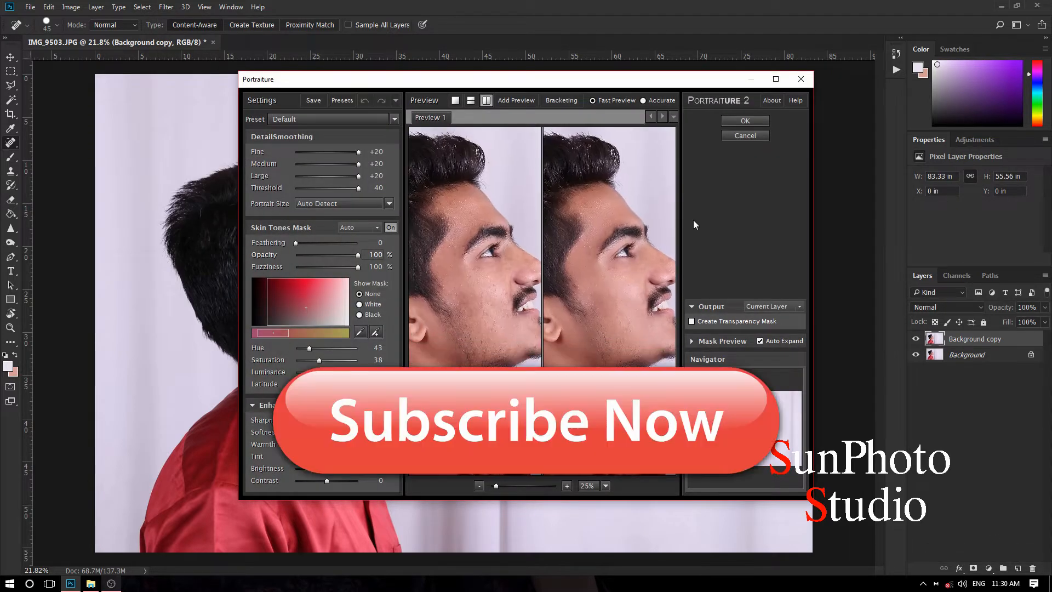
{"action": "left_click", "coordinate": [737, 122]}
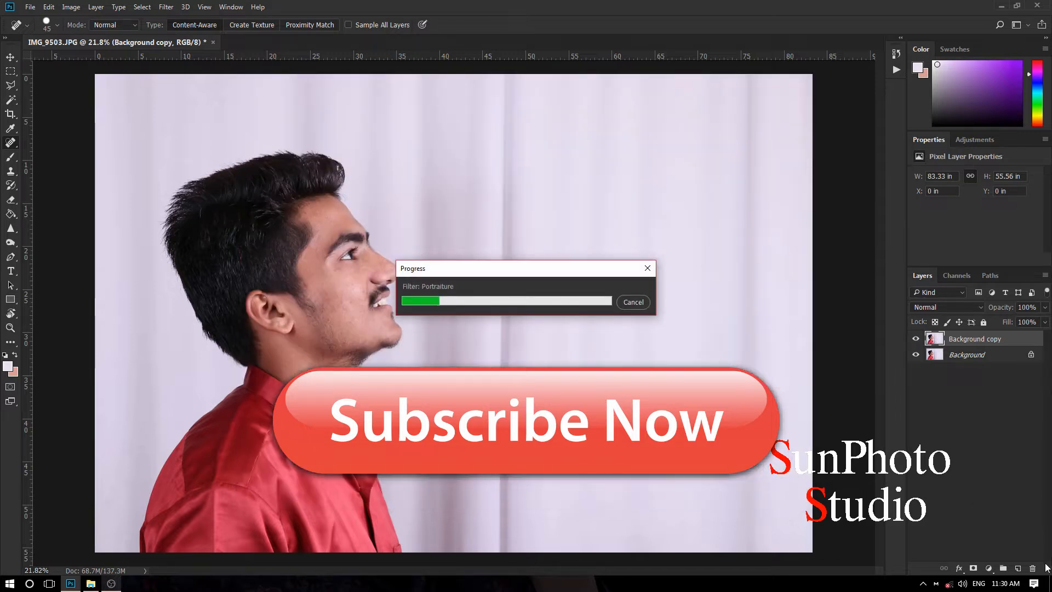
Add an inverted black layer mask to the smoothed copy and paint white over the face and neck skin to reveal the smoothing.
{"action": "left_click", "coordinate": [975, 569]}
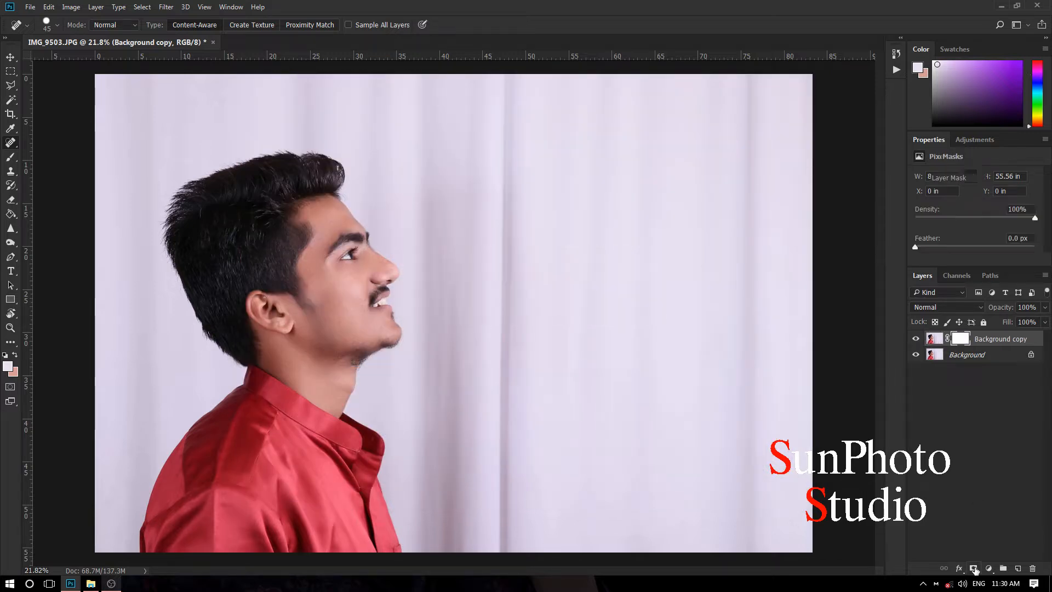
{"action": "key", "text": "ctrl+i"}
{"action": "scroll", "coordinate": [258, 231], "scroll_direction": "up", "scroll_amount": 3}
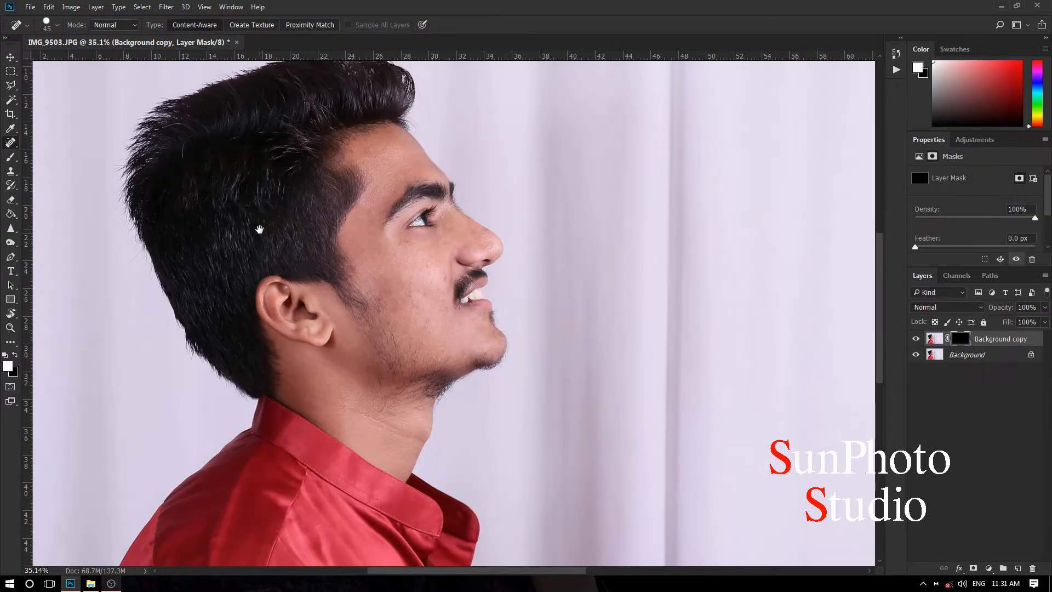
{"action": "key", "text": "b"}
{"action": "scroll", "coordinate": [363, 257], "scroll_direction": "up", "scroll_amount": 1}
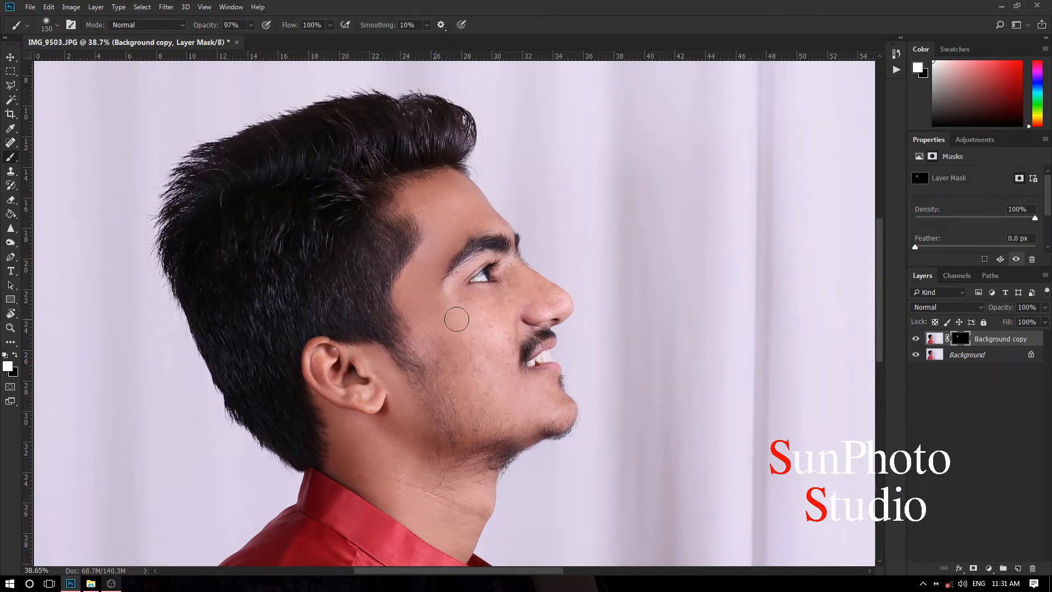
{"action": "mouse_move", "coordinate": [457, 324]}
{"action": "left_mouse_down"}
{"action": "mouse_move", "coordinate": [457, 361]}
{"action": "mouse_move", "coordinate": [445, 352]}
{"action": "mouse_move", "coordinate": [474, 406]}
{"action": "mouse_move", "coordinate": [484, 329]}
{"action": "left_mouse_up"}
{"action": "scroll", "coordinate": [378, 386], "scroll_direction": "down", "scroll_amount": 2}
{"action": "key", "text": "bracketright"}
{"action": "key", "text": "bracketright"}
{"action": "key", "text": "bracketright"}
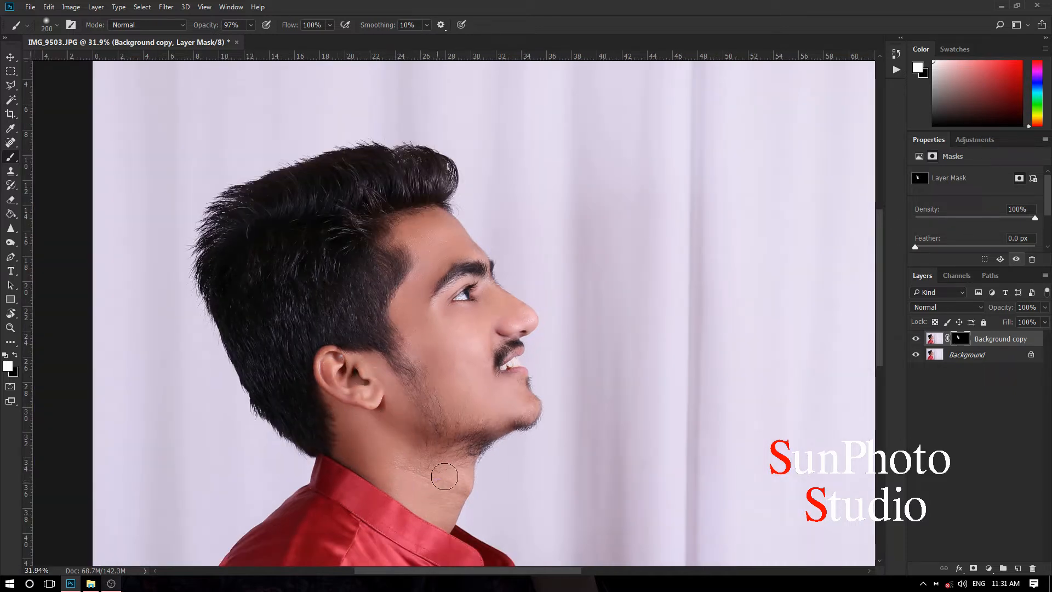
{"action": "scroll", "coordinate": [376, 375], "scroll_direction": "down", "scroll_amount": 2}
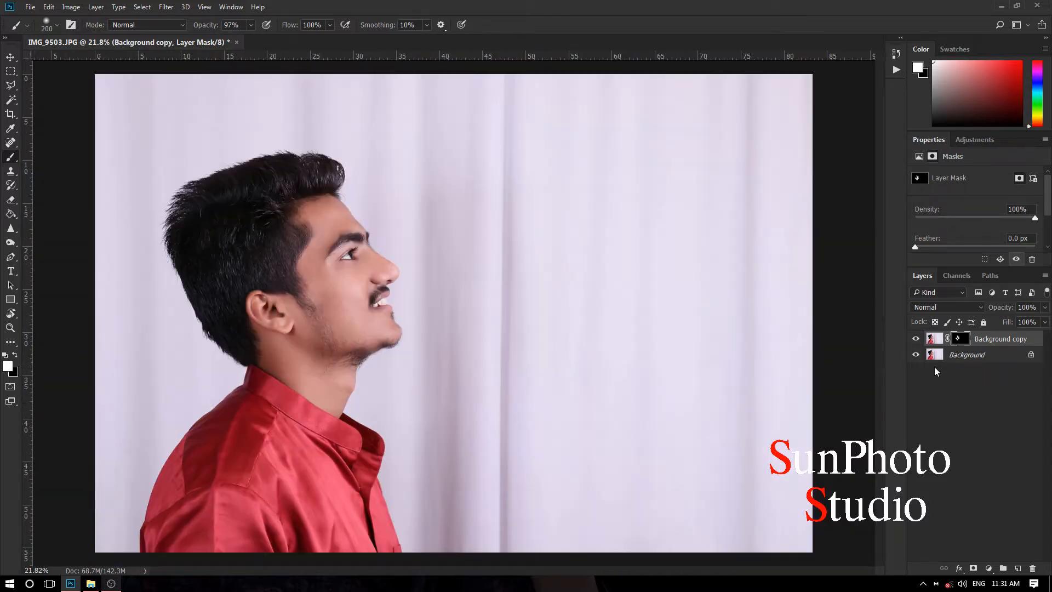
Flatten the masked copy and the original into a single Background layer.
{"action": "right_click", "coordinate": [978, 340]}
{"action": "left_click", "coordinate": [876, 408]}
{"action": "scroll", "coordinate": [189, 211], "scroll_direction": "down", "scroll_amount": 1}
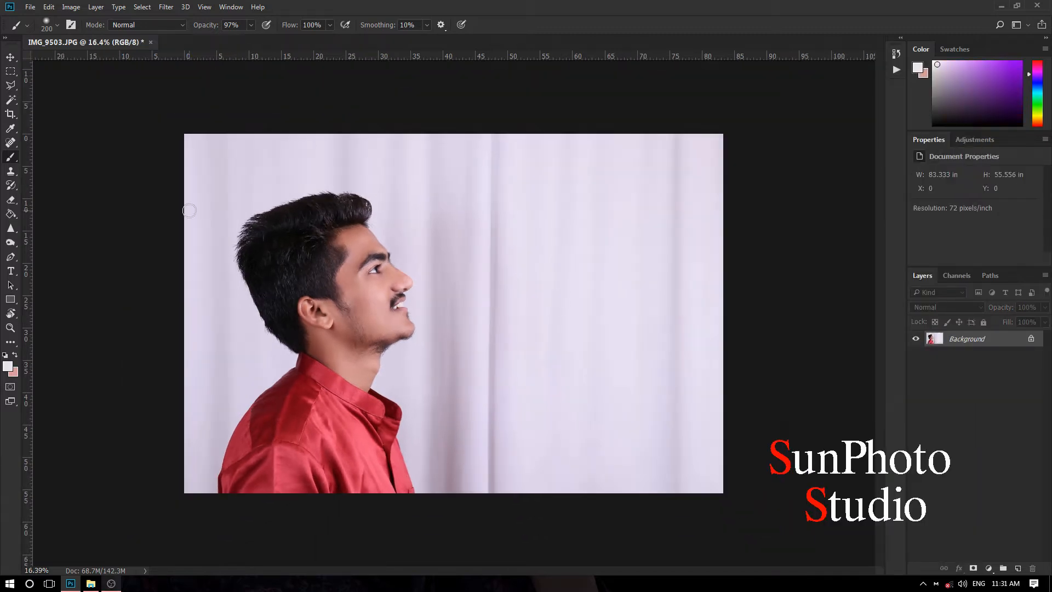
Apply a Brightness/Contrast adjustment to the photo with brightness 9 and contrast 5.
{"action": "left_click", "coordinate": [72, 8]}
{"action": "mouse_move", "coordinate": [82, 31]}
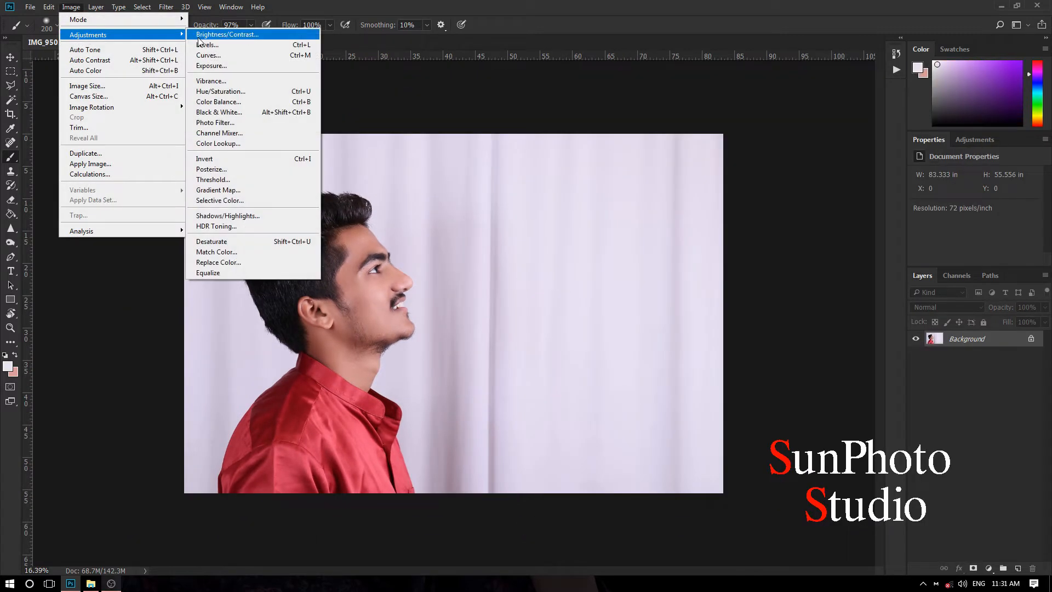
{"action": "left_click", "coordinate": [231, 31]}
{"action": "left_click_drag", "start_coordinate": [825, 83], "coordinate": [826, 82]}
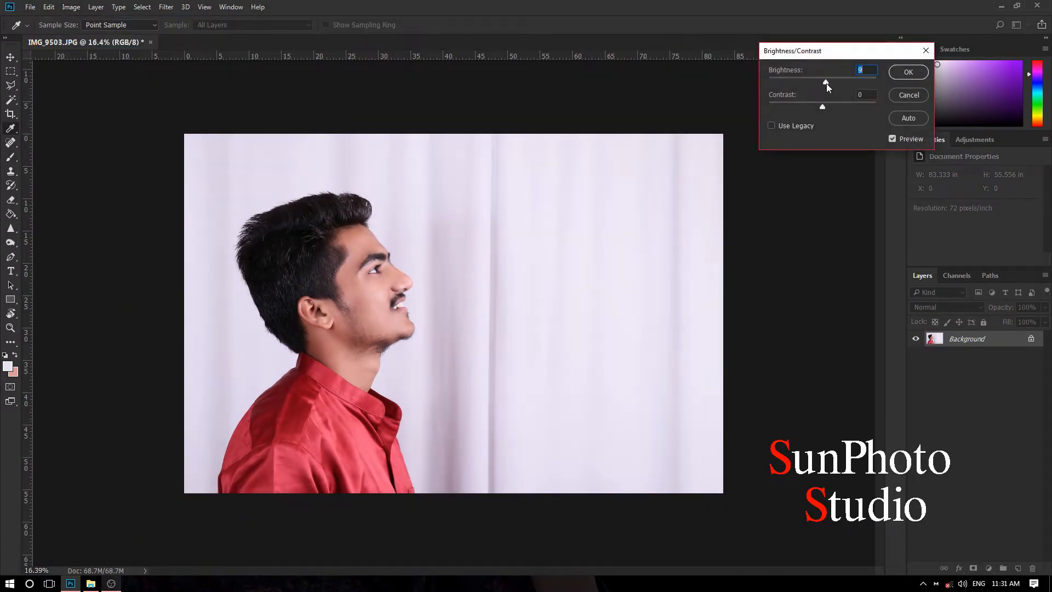
{"action": "left_click", "coordinate": [826, 107]}
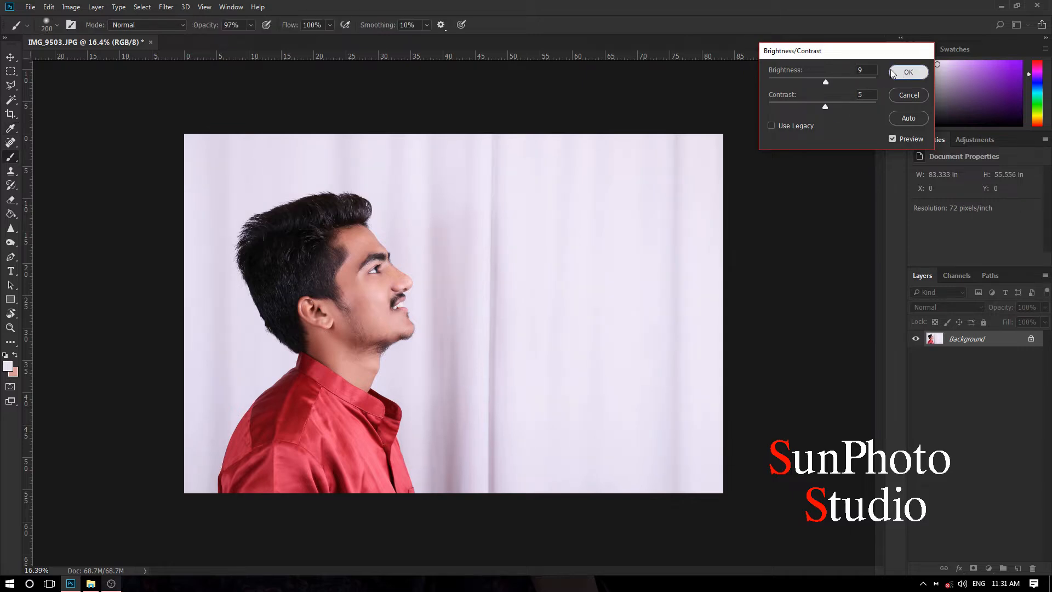
{"action": "left_click", "coordinate": [908, 72]}
Apply a Levels adjustment to the RGB channel with shadow input 8 and midtone 1.13.
{"action": "left_click", "coordinate": [71, 6]}
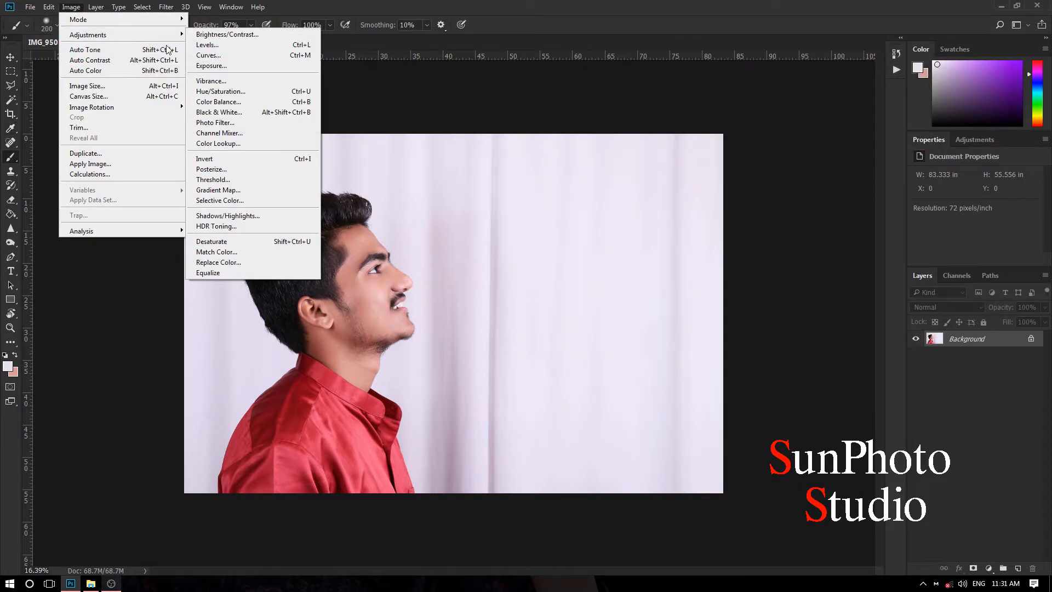
{"action": "left_click", "coordinate": [207, 44]}
{"action": "left_click_drag", "start_coordinate": [899, 234], "coordinate": [897, 234]}
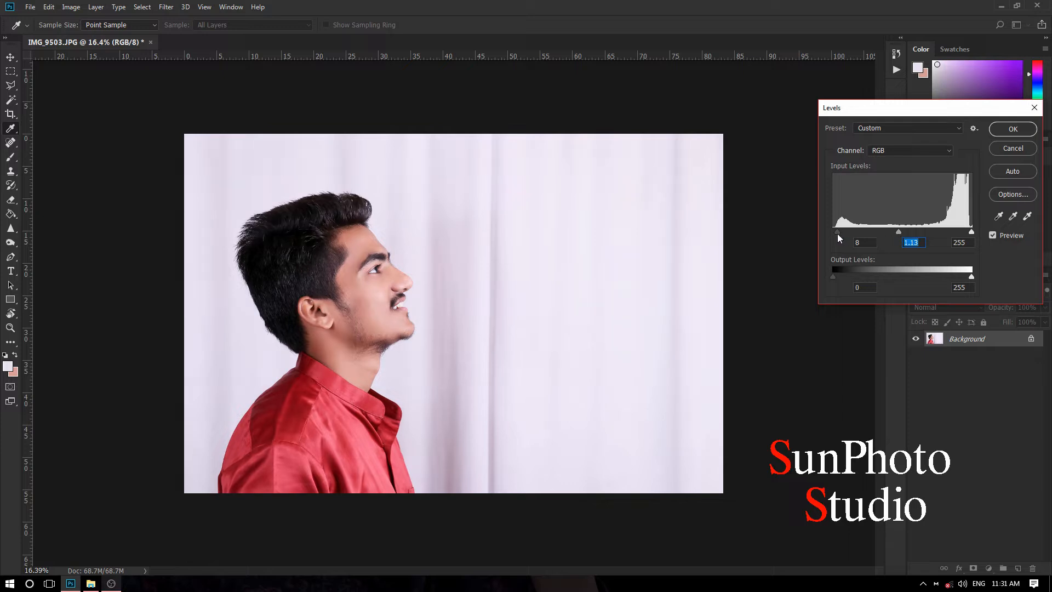
{"action": "left_click", "coordinate": [1013, 129]}
{"action": "scroll", "coordinate": [418, 262], "scroll_direction": "up", "scroll_amount": 1}
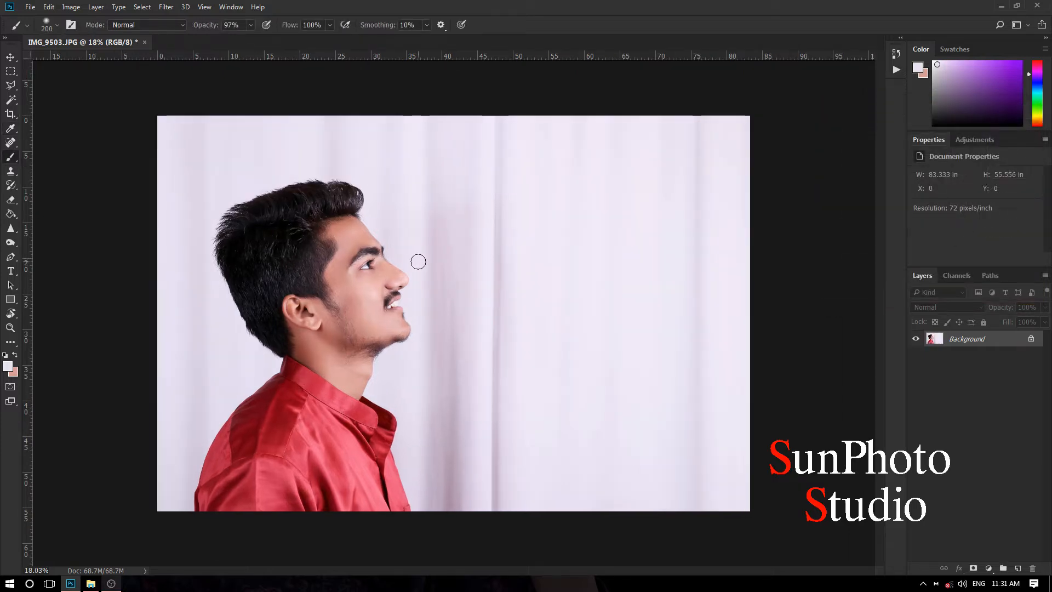
{"action": "scroll", "coordinate": [410, 211], "scroll_direction": "down", "scroll_amount": 1}
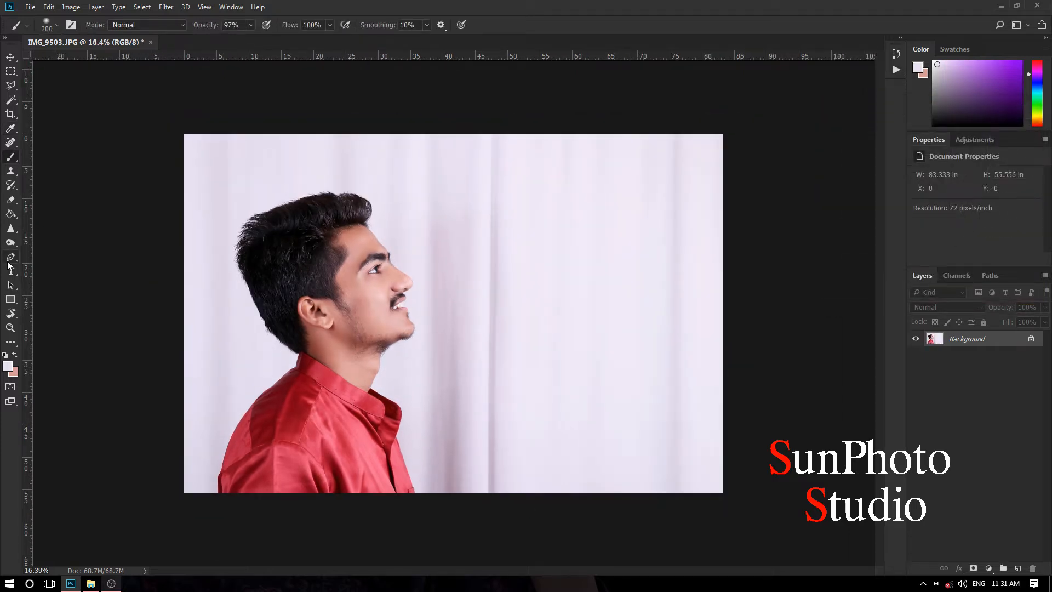
Raise the photo's master saturation to +10 with Hue/Saturation.
{"action": "left_click", "coordinate": [69, 8]}
{"action": "mouse_move", "coordinate": [88, 32]}
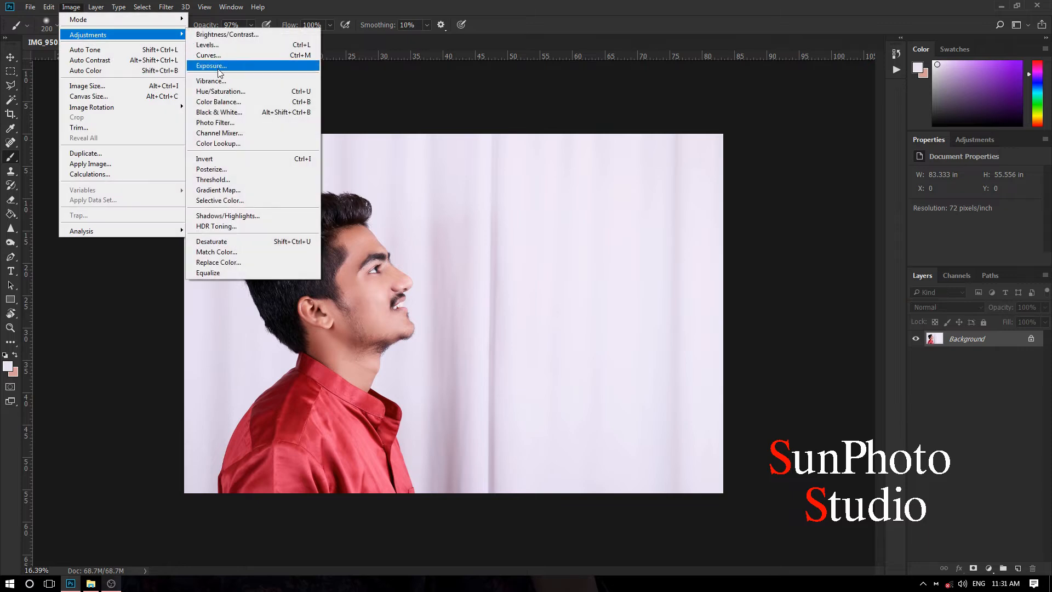
{"action": "left_click", "coordinate": [231, 91]}
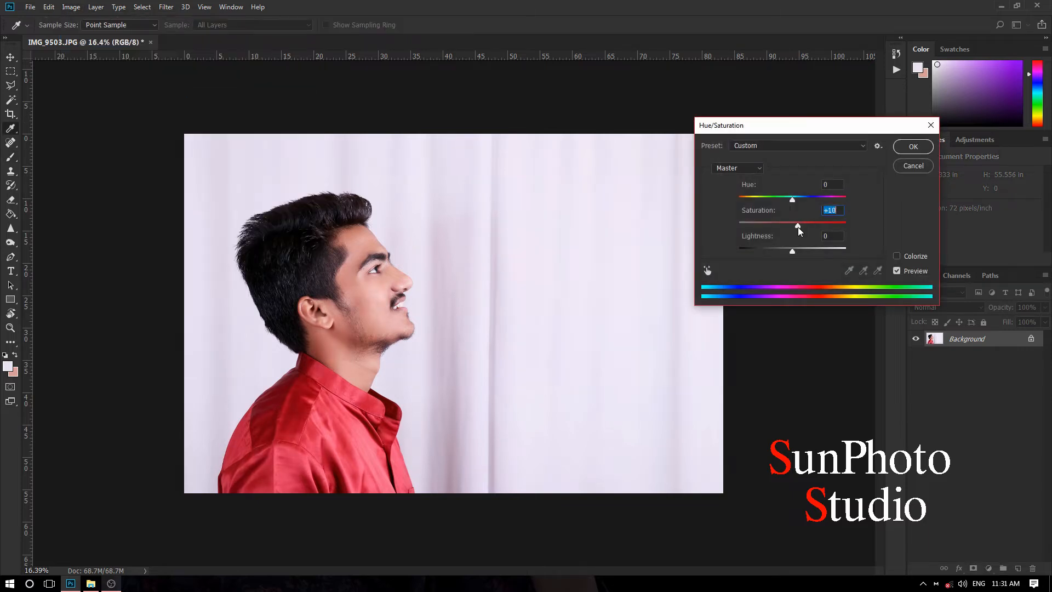
{"action": "key", "text": "Return"}
Start a Pen tool path at the shirt's lower back edge and trace the back, loosely around the hair, and down the forehead.
{"action": "left_click", "coordinate": [10, 256]}
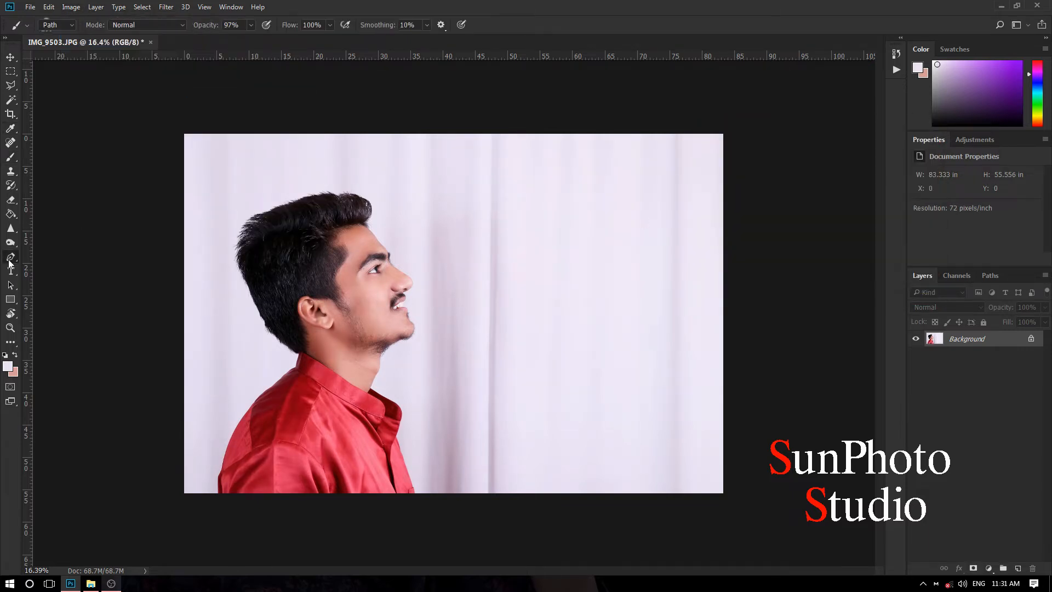
{"action": "scroll", "coordinate": [218, 484], "scroll_direction": "up", "scroll_amount": 5}
{"action": "left_click_drag", "start_coordinate": [218, 487], "coordinate": [460, 242]}
{"action": "scroll", "coordinate": [343, 331], "scroll_direction": "up", "scroll_amount": 5}
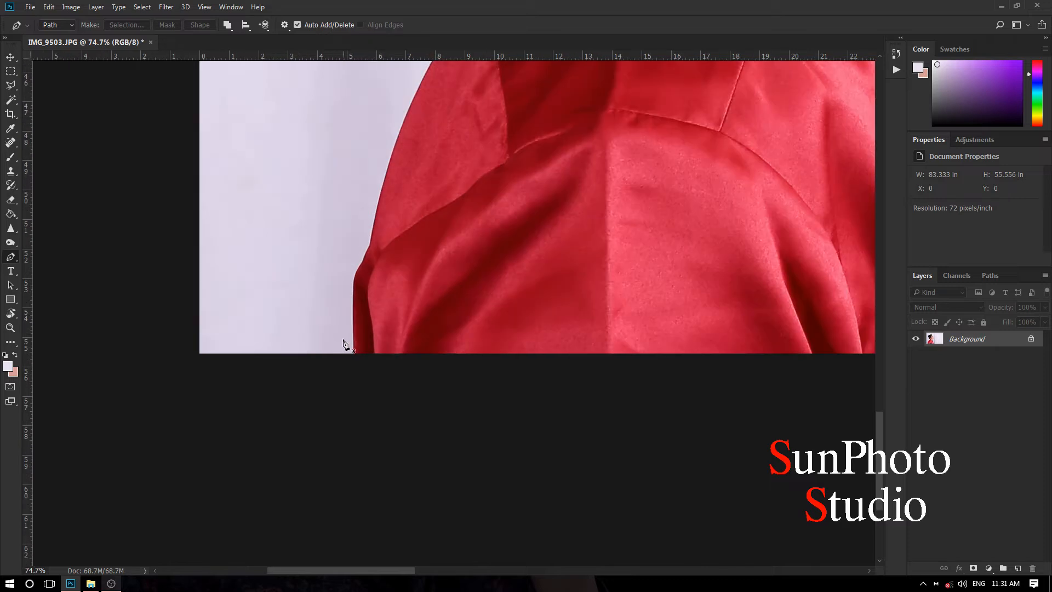
{"action": "left_click", "coordinate": [354, 355]}
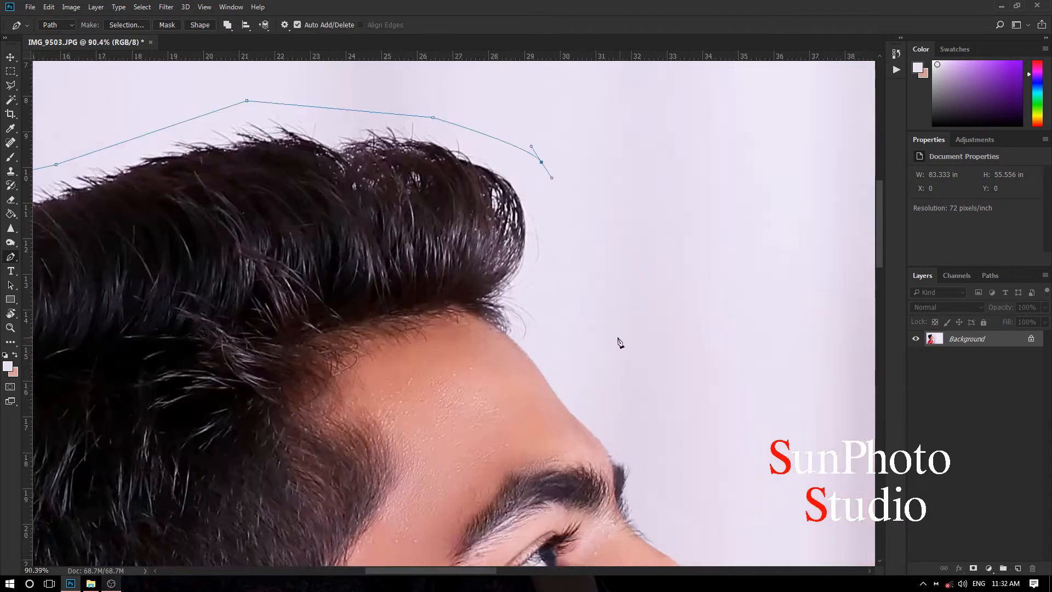
{"action": "scroll", "coordinate": [618, 338], "scroll_direction": "up", "scroll_amount": 3}
{"action": "left_click", "coordinate": [535, 312]}
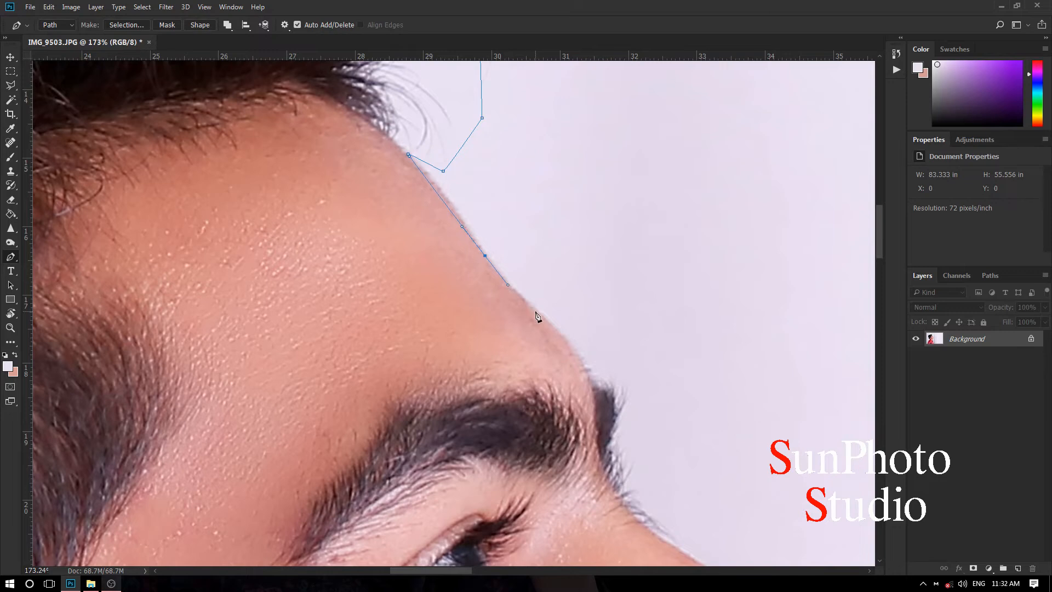
Continue the Pen path along the brow, the nose and the upper lip.
{"action": "scroll", "coordinate": [535, 312], "scroll_direction": "down", "scroll_amount": 2}
{"action": "left_click", "coordinate": [624, 422]}
{"action": "left_click_drag", "start_coordinate": [620, 446], "coordinate": [411, 164]}
{"action": "left_click_drag", "start_coordinate": [539, 259], "coordinate": [531, 289]}
{"action": "scroll", "coordinate": [493, 299], "scroll_direction": "up", "scroll_amount": 2}
{"action": "left_click", "coordinate": [487, 370]}
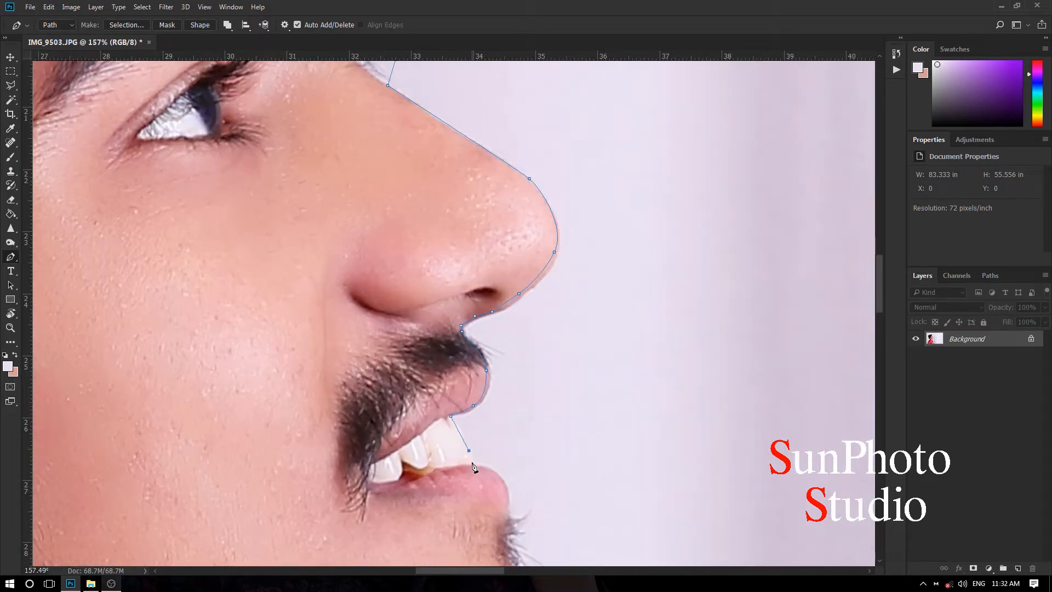
Continue the Pen path around the lower lip and chin and along the bearded jaw to the throat.
{"action": "scroll", "coordinate": [474, 467], "scroll_direction": "up", "scroll_amount": 2}
{"action": "left_click_drag", "start_coordinate": [510, 493], "coordinate": [467, 241]}
{"action": "left_click_drag", "start_coordinate": [485, 333], "coordinate": [453, 192]}
{"action": "left_click", "coordinate": [510, 282]}
{"action": "left_click_drag", "start_coordinate": [503, 305], "coordinate": [534, 176]}
{"action": "left_click", "coordinate": [482, 265]}
{"action": "scroll", "coordinate": [482, 266], "scroll_direction": "down", "scroll_amount": 4}
{"action": "left_click", "coordinate": [413, 265]}
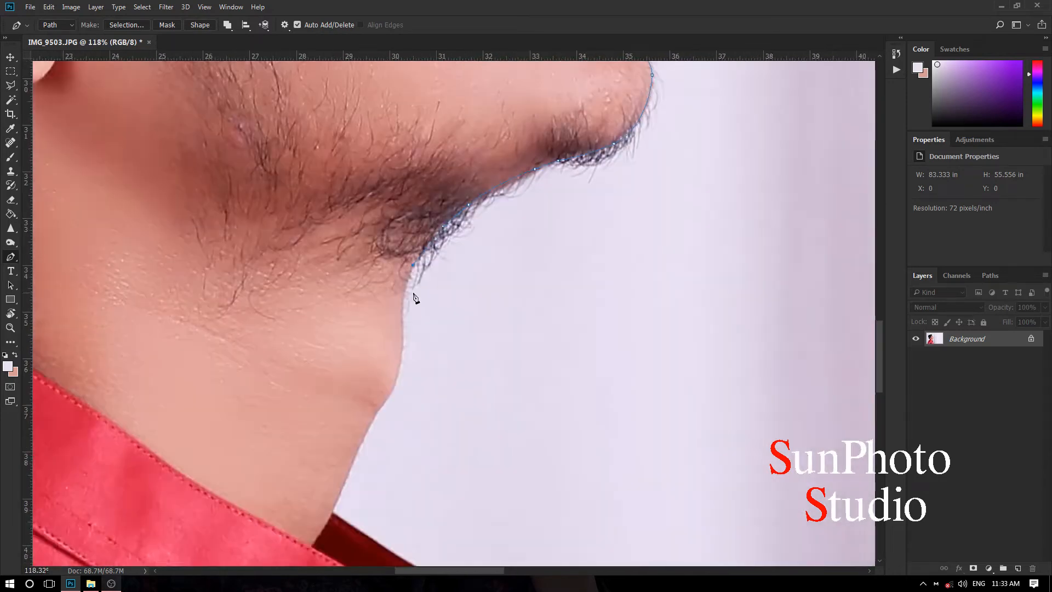
Trace the Pen path down the neck, around the collar and along the shirt front to the photo's lower edge.
{"action": "scroll", "coordinate": [414, 296], "scroll_direction": "up", "scroll_amount": 3}
{"action": "left_click_drag", "start_coordinate": [383, 449], "coordinate": [441, 143]}
{"action": "left_click", "coordinate": [442, 136]}
{"action": "left_click_drag", "start_coordinate": [685, 328], "coordinate": [547, 187]}
{"action": "left_click", "coordinate": [548, 178]}
{"action": "left_click", "coordinate": [544, 390]}
{"action": "scroll", "coordinate": [603, 383], "scroll_direction": "down", "scroll_amount": 4}
{"action": "left_click", "coordinate": [672, 425]}
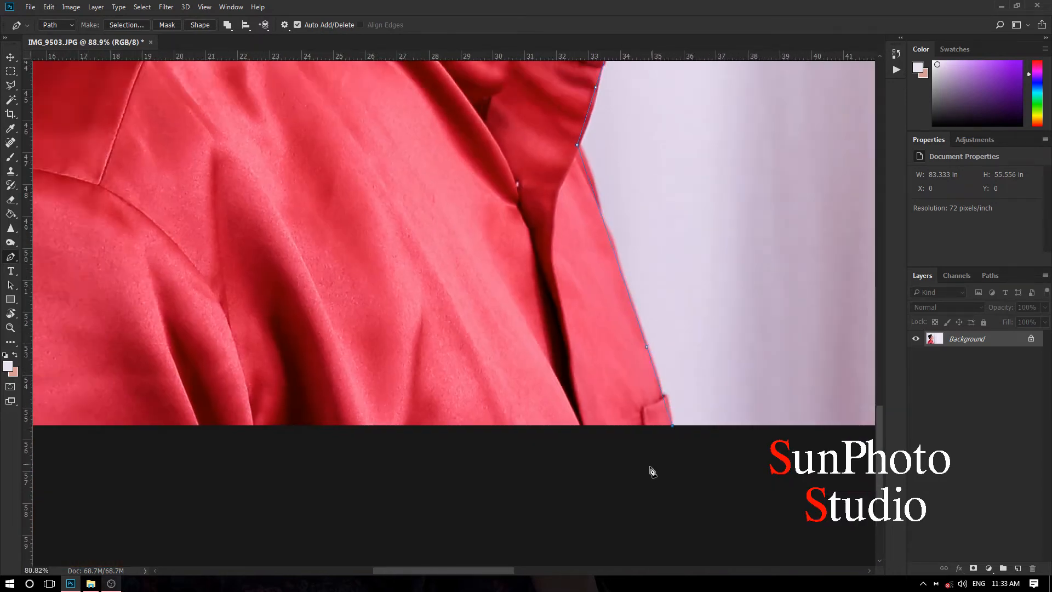
Close the Pen path by routing it beneath the photo's lower edge back to its starting point.
{"action": "scroll", "coordinate": [652, 471], "scroll_direction": "down", "scroll_amount": 5}
{"action": "left_click", "coordinate": [519, 526]}
{"action": "left_click", "coordinate": [361, 480]}
{"action": "scroll", "coordinate": [429, 474], "scroll_direction": "down", "scroll_amount": 2}
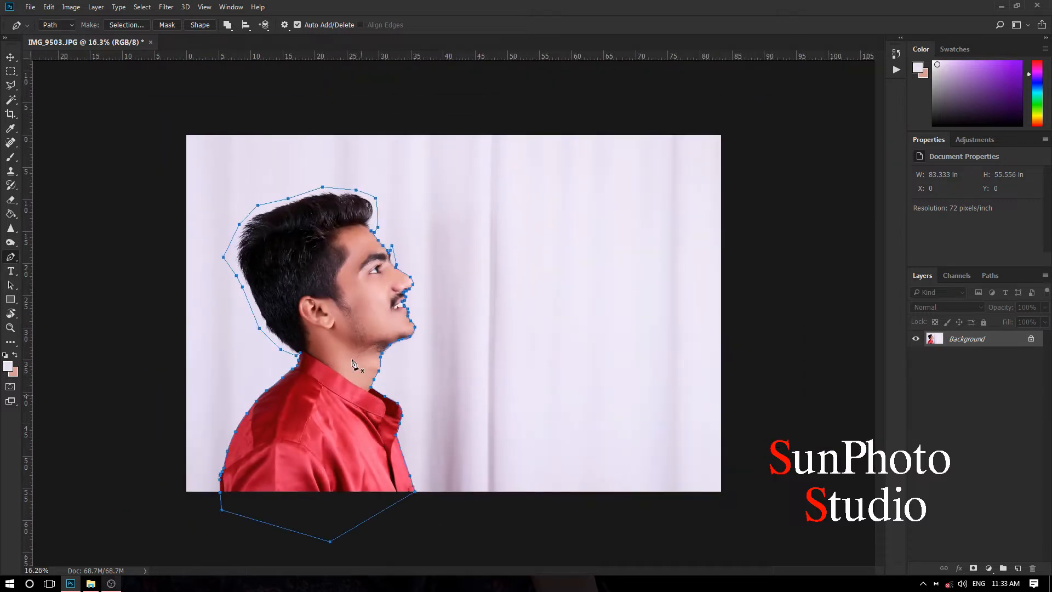
Convert the closed path into a new anti-aliased selection with a feather radius of 1.5 pixels.
{"action": "right_click", "coordinate": [356, 305]}
{"action": "left_click", "coordinate": [383, 355]}
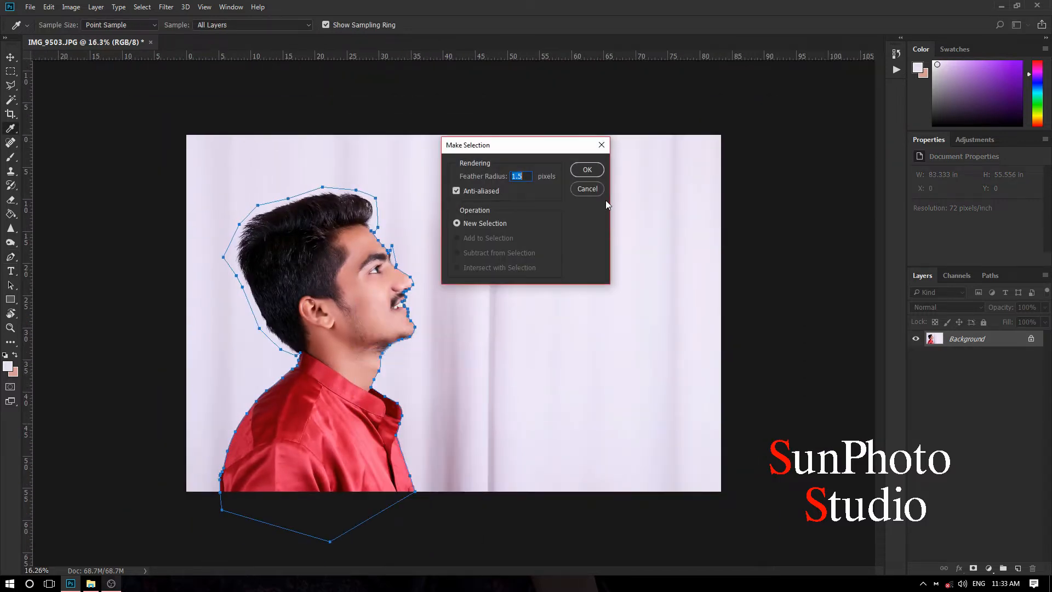
{"action": "left_click", "coordinate": [586, 170]}
Copy the selected man onto a new layer with Layer Via Copy and hide the Background layer.
{"action": "right_click", "coordinate": [287, 237]}
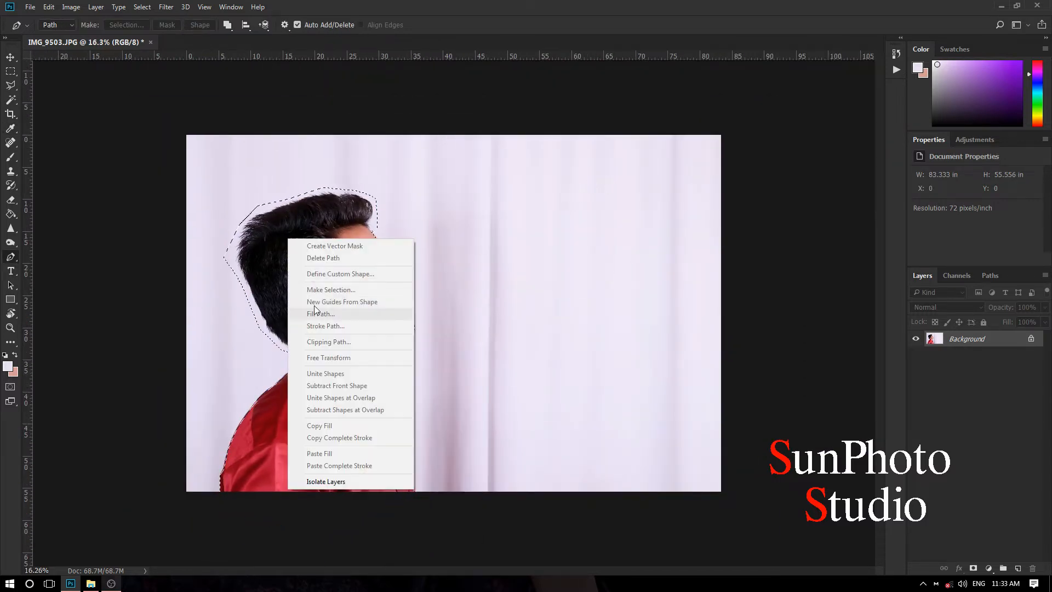
{"action": "left_click", "coordinate": [250, 258]}
{"action": "left_click", "coordinate": [10, 85]}
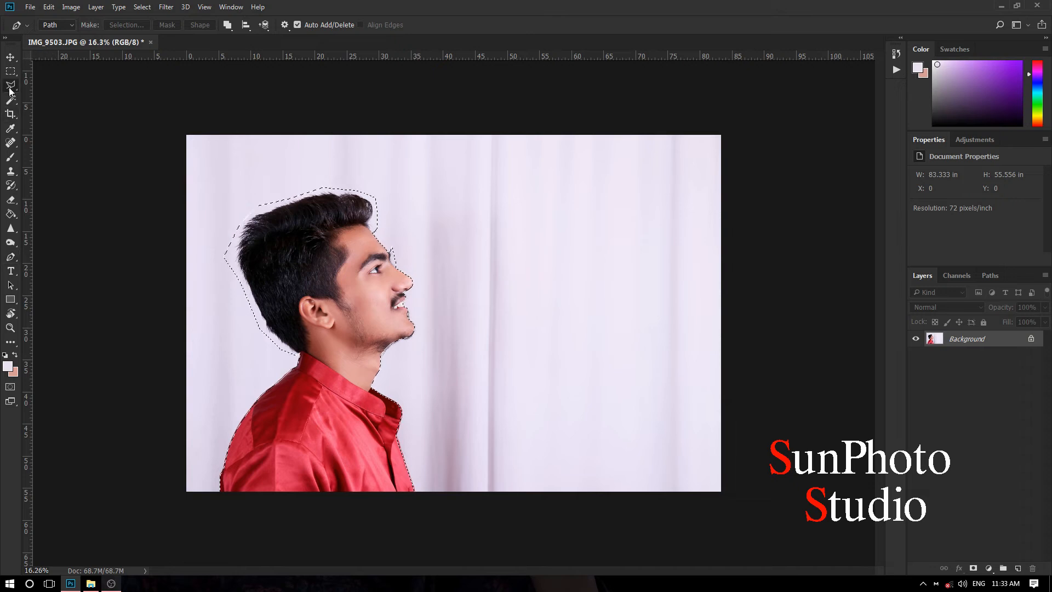
{"action": "right_click", "coordinate": [321, 264]}
{"action": "left_click", "coordinate": [361, 352]}
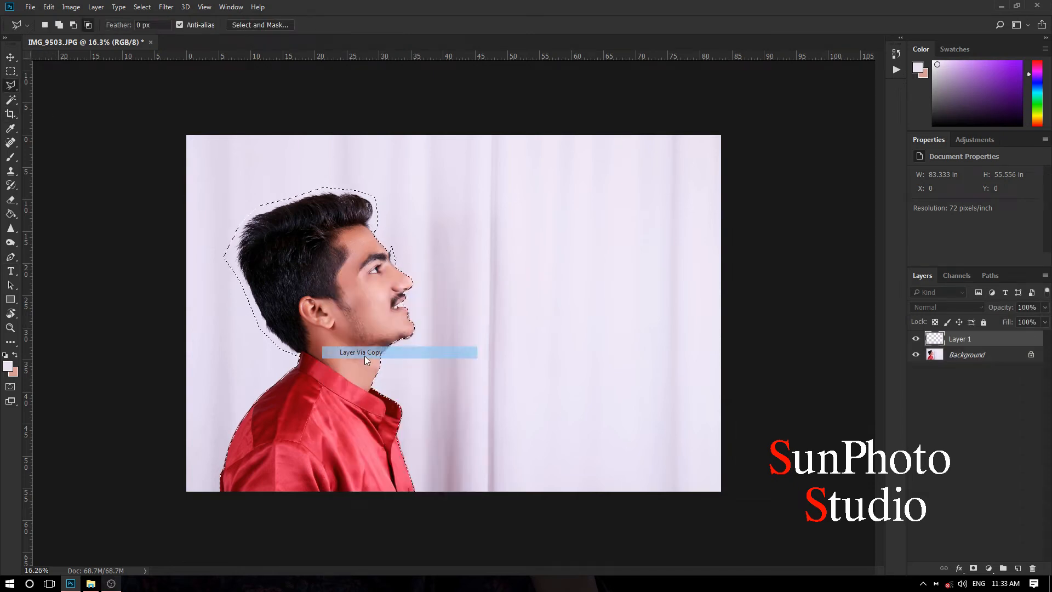
{"action": "left_click", "coordinate": [916, 356]}
{"action": "scroll", "coordinate": [252, 287], "scroll_direction": "up", "scroll_amount": 4}
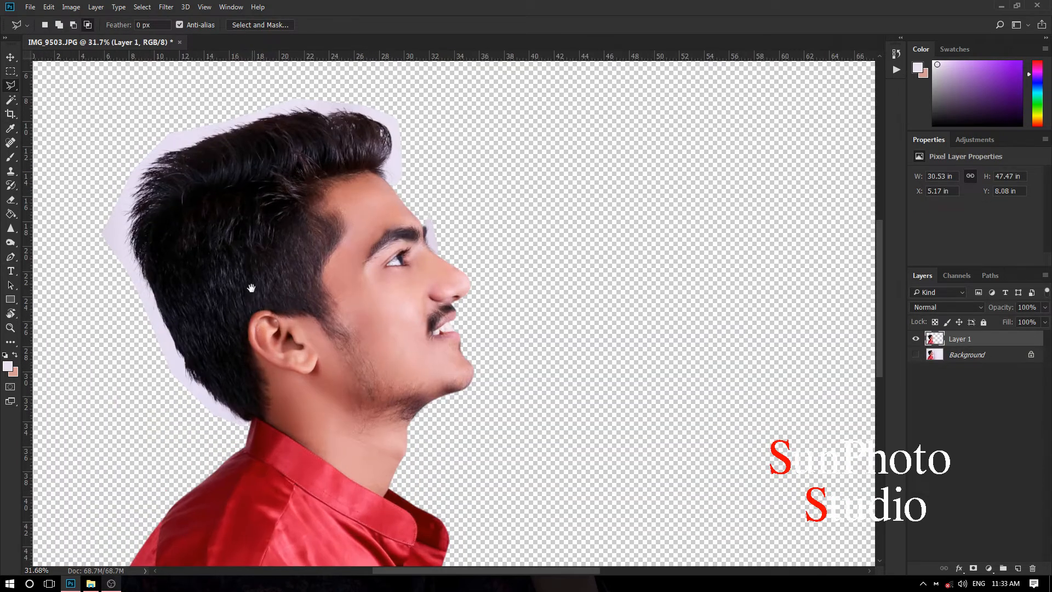
Duplicate Layer 1 as Layer 1 copy and hide the original Layer 1.
{"action": "right_click", "coordinate": [989, 342]}
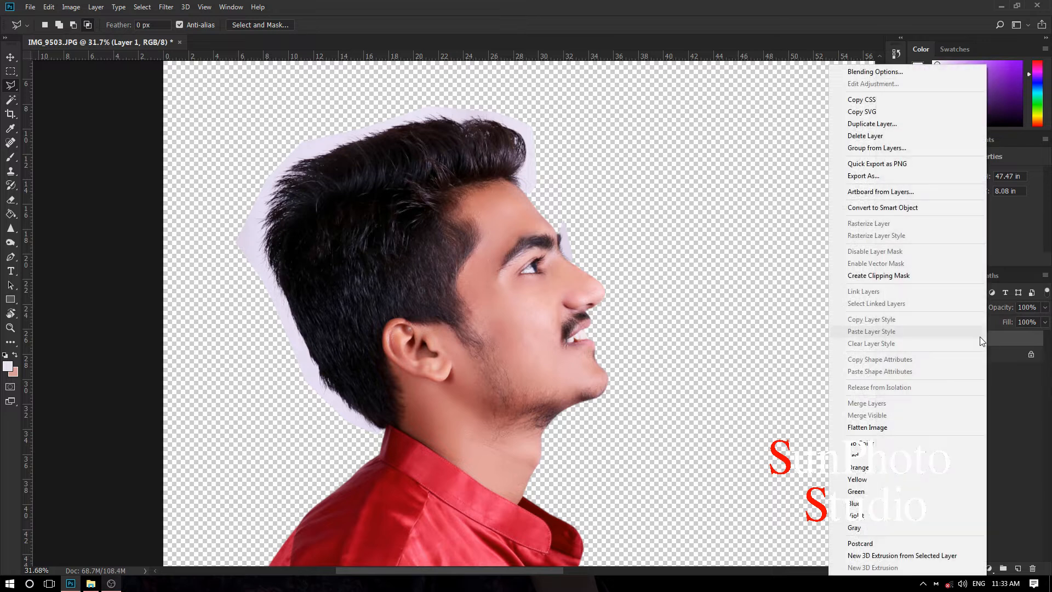
{"action": "left_click", "coordinate": [876, 124]}
{"action": "left_click", "coordinate": [618, 177]}
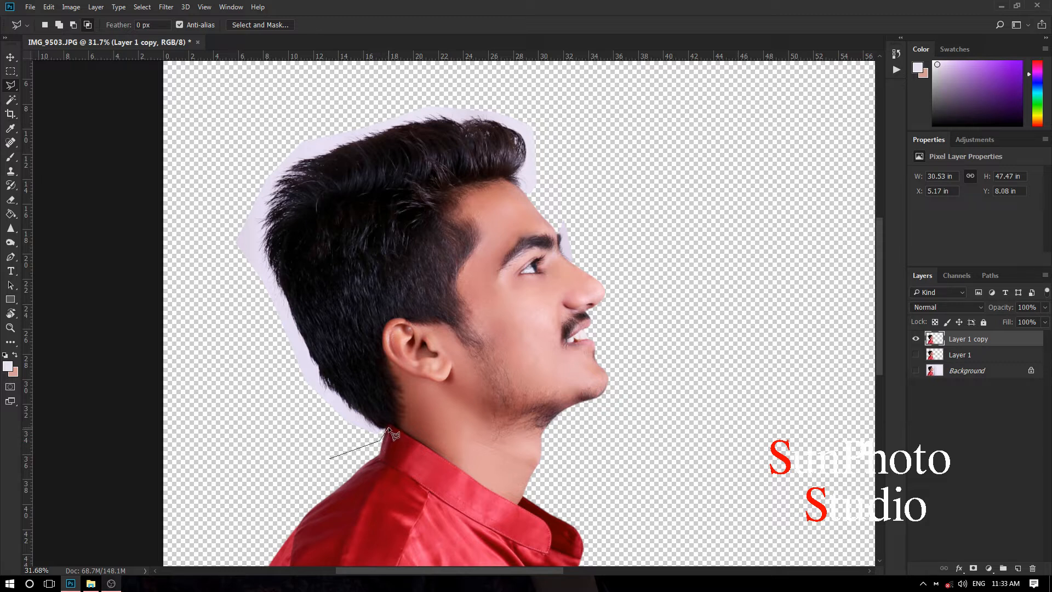
Outline the outer hair from nape to forehead, including the curtain fringe, with a closed Polygonal Lasso selection on Layer 1 copy.
{"action": "left_click", "coordinate": [336, 298]}
{"action": "left_click", "coordinate": [332, 243]}
{"action": "left_click", "coordinate": [359, 202]}
{"action": "left_click", "coordinate": [417, 175]}
{"action": "left_click", "coordinate": [459, 177]}
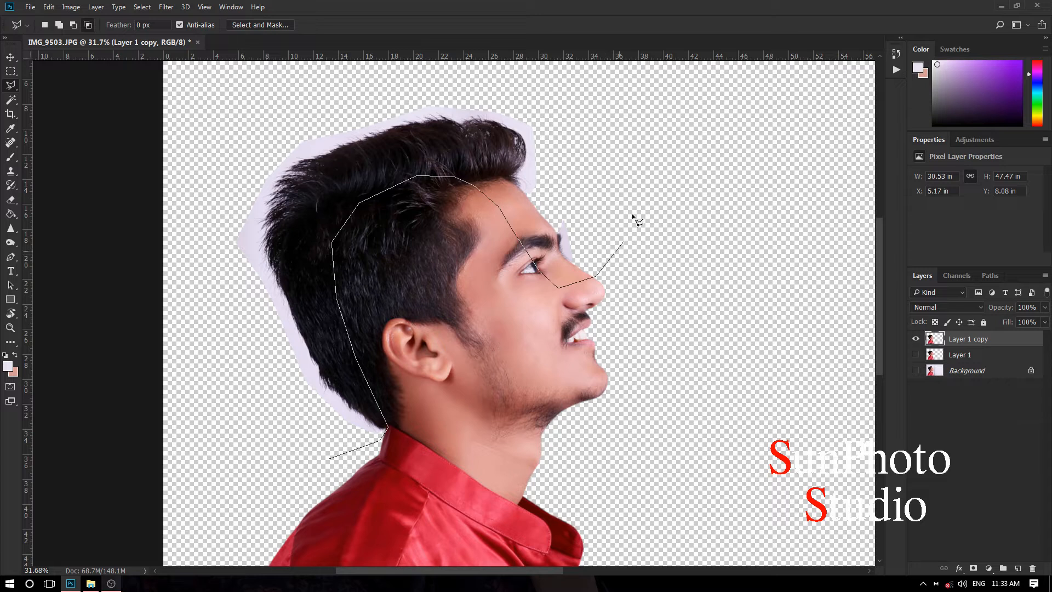
{"action": "left_click", "coordinate": [277, 108]}
{"action": "left_click", "coordinate": [189, 189]}
{"action": "left_click", "coordinate": [200, 319]}
{"action": "left_click", "coordinate": [257, 407]}
{"action": "double_click", "coordinate": [287, 438]}
Invert the lasso selection, delete everything outside the hair band from Layer 1 copy, and deselect.
{"action": "right_click", "coordinate": [403, 177]}
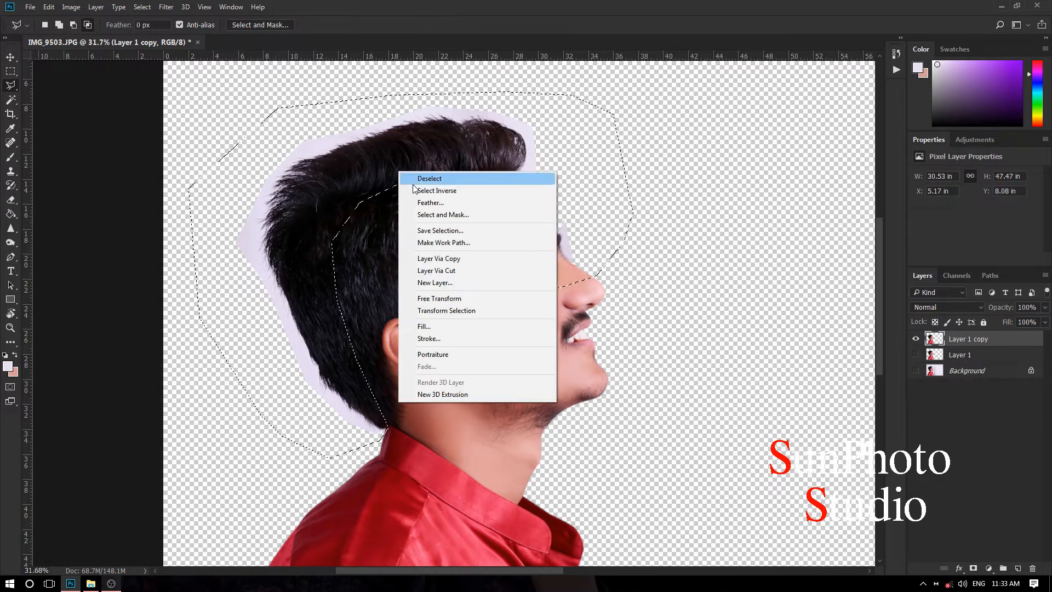
{"action": "left_click", "coordinate": [416, 186]}
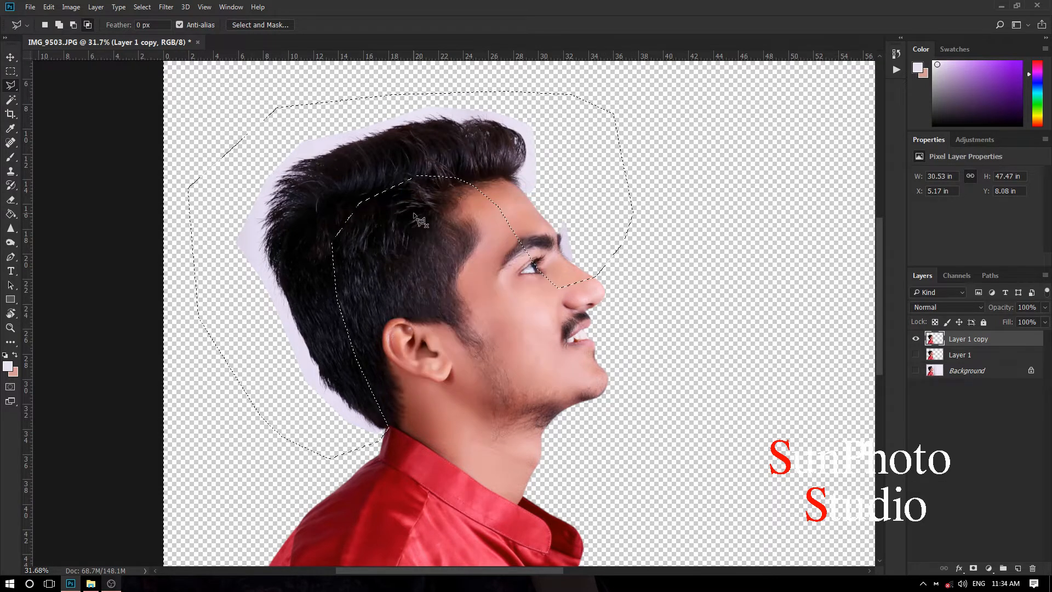
{"action": "key", "text": "Delete"}
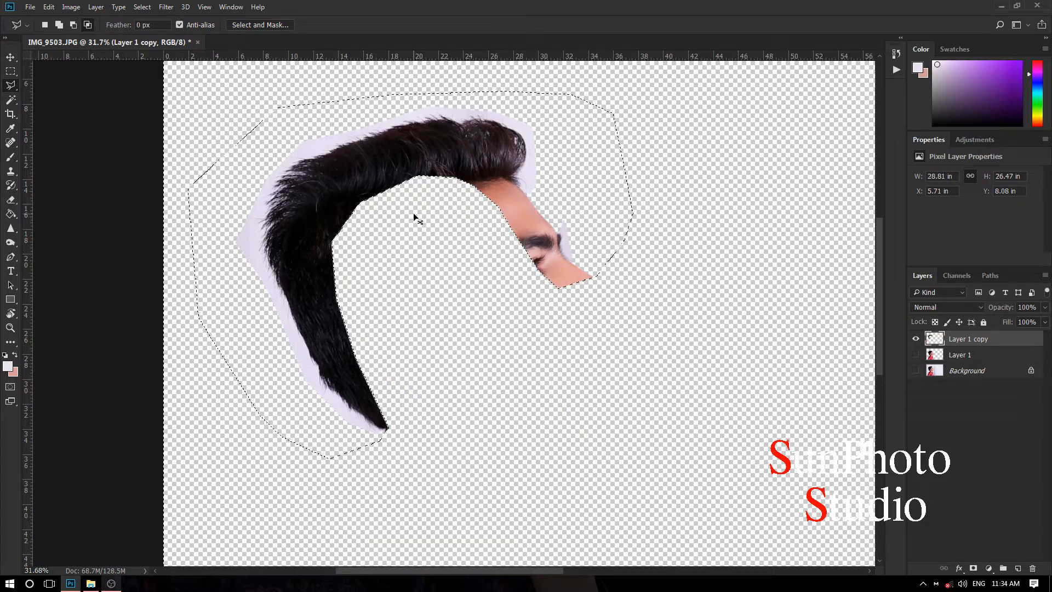
{"action": "left_click", "coordinate": [142, 6]}
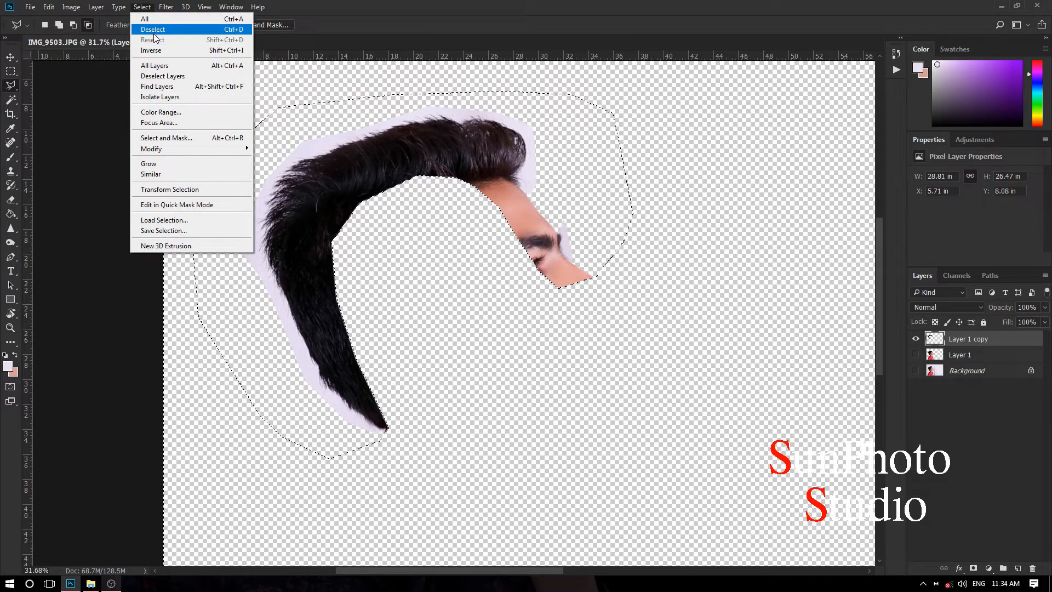
{"action": "left_click", "coordinate": [153, 30]}
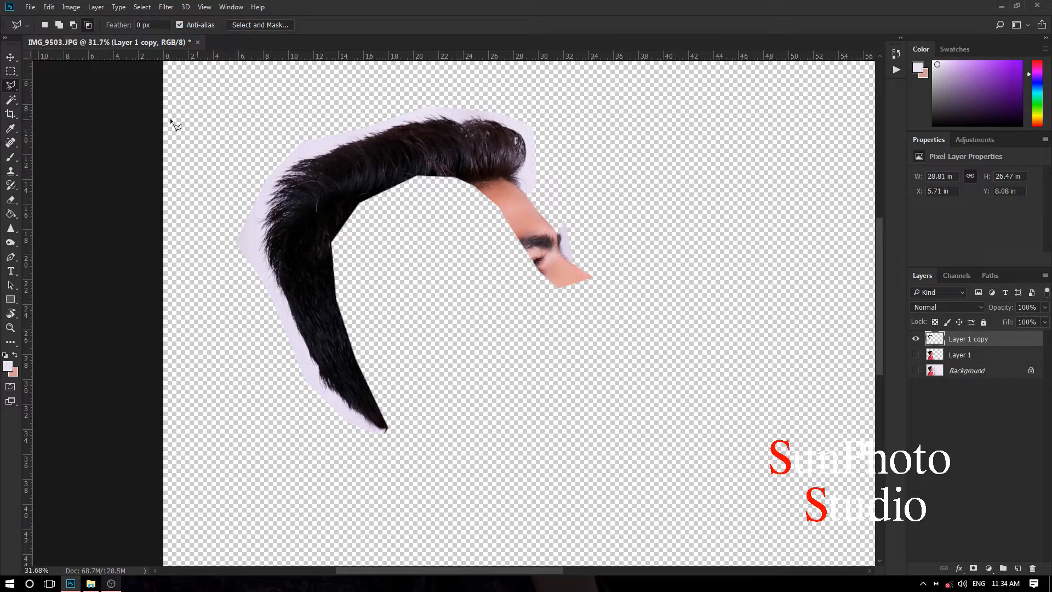
Select the pale curtain fringe around the hair using Color Range with fuzziness 40, delete it from Layer 1 copy, and deselect.
{"action": "left_click", "coordinate": [147, 9]}
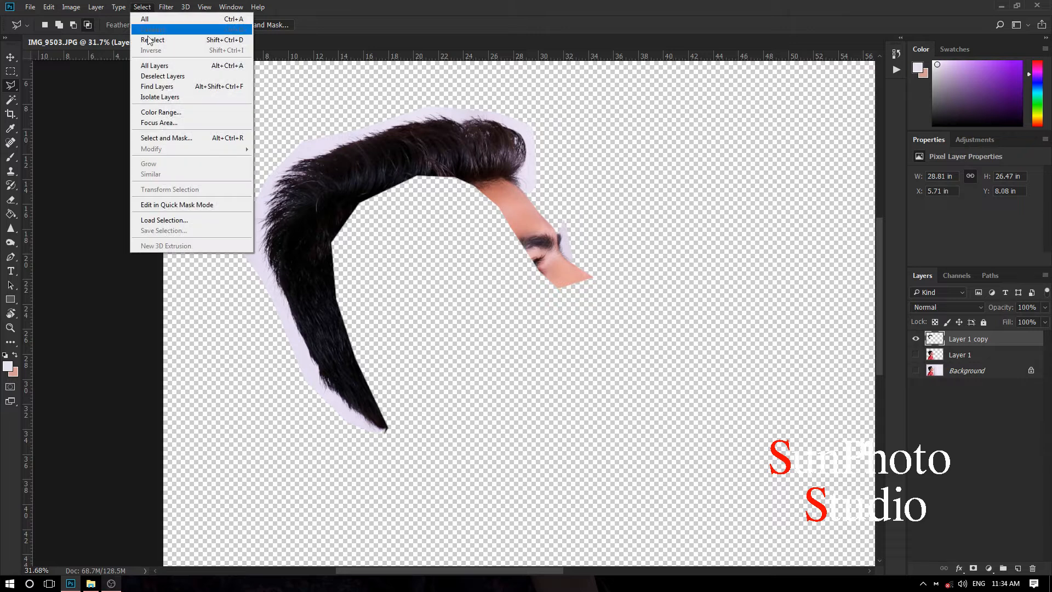
{"action": "left_click", "coordinate": [159, 108]}
{"action": "left_click_drag", "start_coordinate": [325, 142], "coordinate": [376, 170]}
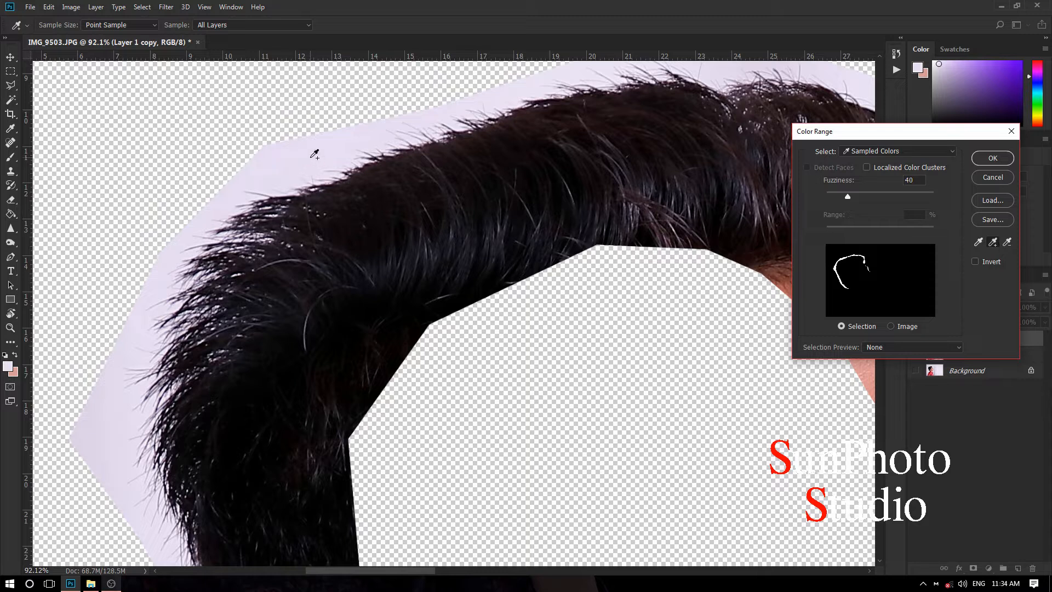
{"action": "left_click", "coordinate": [993, 158]}
{"action": "key", "text": "ctrl+minus"}
{"action": "key", "text": "ctrl+minus"}
{"action": "key", "text": "ctrl+minus"}
{"action": "key", "text": "ctrl+minus"}
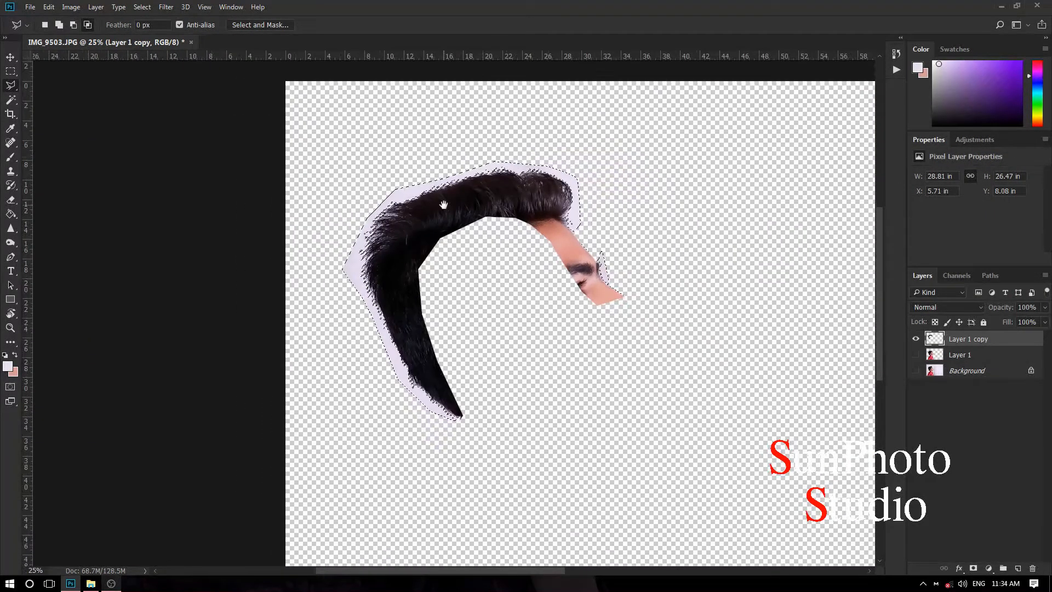
{"action": "key", "text": "Delete"}
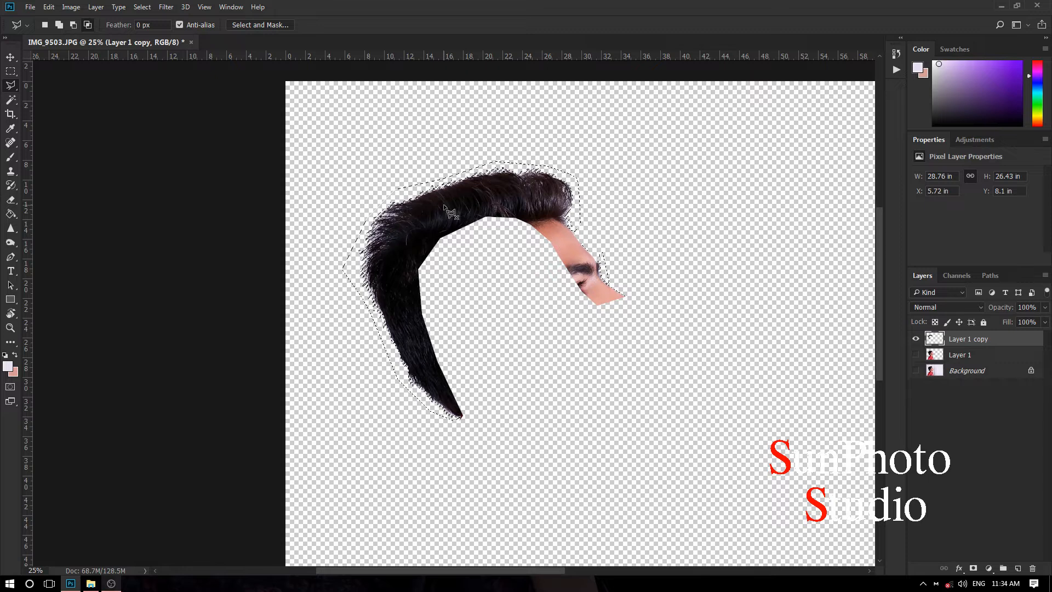
{"action": "key", "text": "ctrl+d"}
Show Layer 1 beneath the hair copy and make it the active layer.
{"action": "scroll", "coordinate": [422, 230], "scroll_direction": "up", "scroll_amount": 3}
{"action": "scroll", "coordinate": [597, 208], "scroll_direction": "down", "scroll_amount": 2}
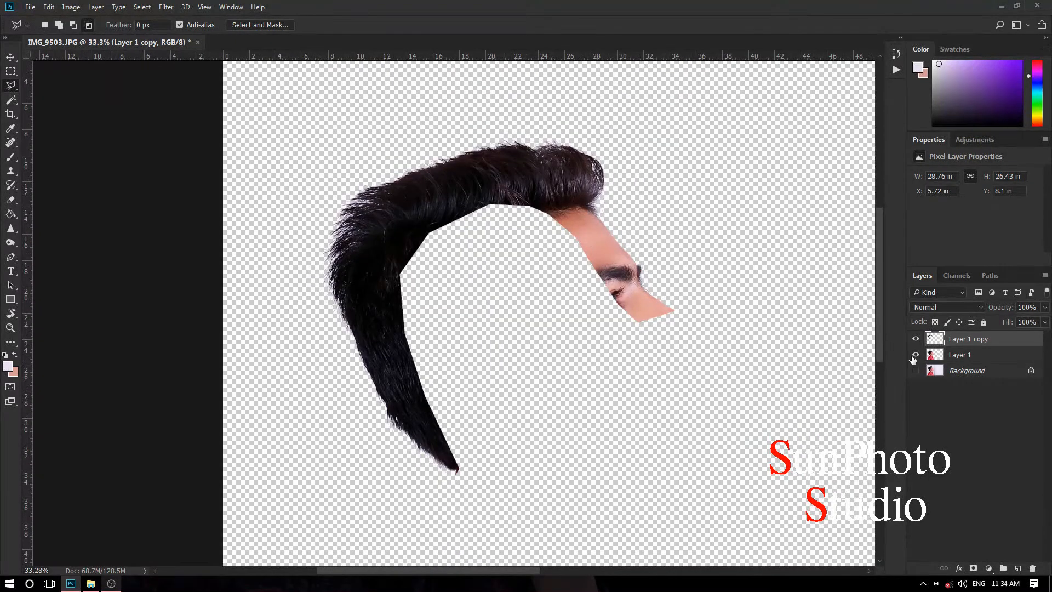
{"action": "left_click", "coordinate": [915, 355]}
{"action": "left_click", "coordinate": [954, 357]}
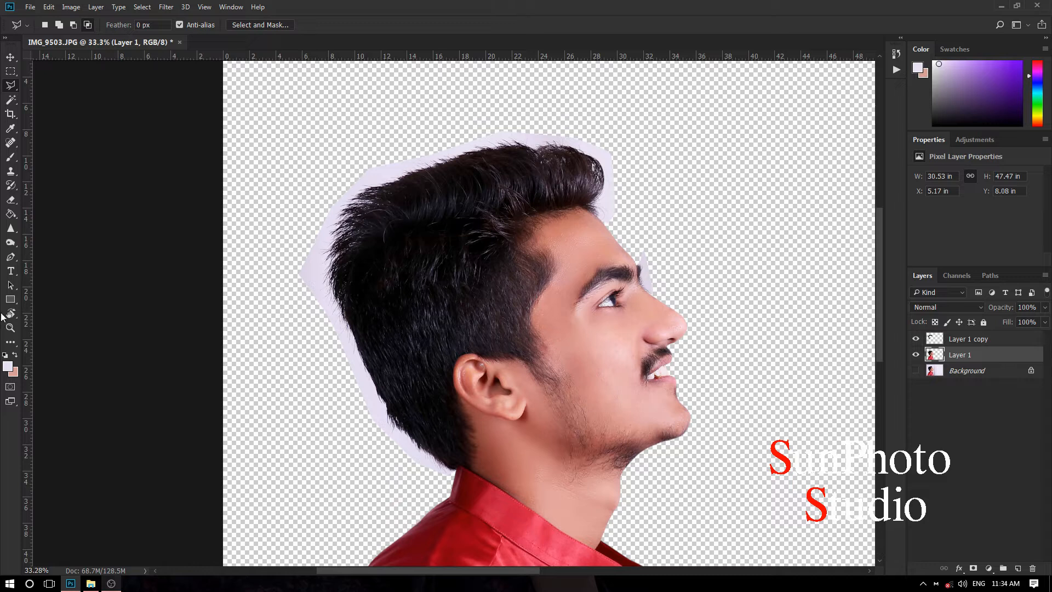
Erase the curtain fringe on Layer 1 from the collar up along the nape, enlarging the Eraser brush up to 200 px.
{"action": "left_click", "coordinate": [10, 200]}
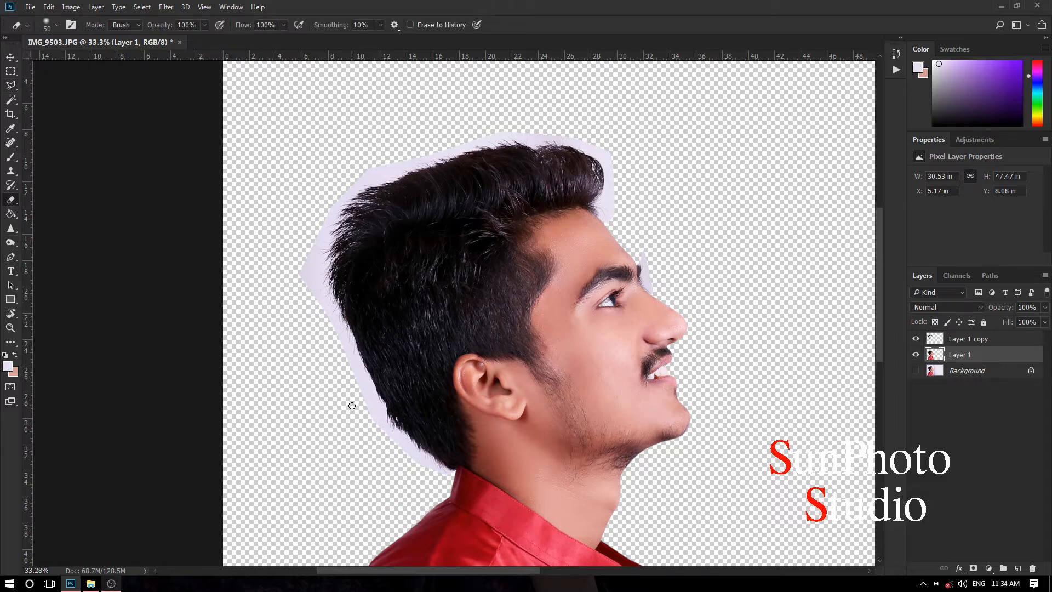
{"action": "scroll", "coordinate": [351, 405], "scroll_direction": "up", "scroll_amount": 2}
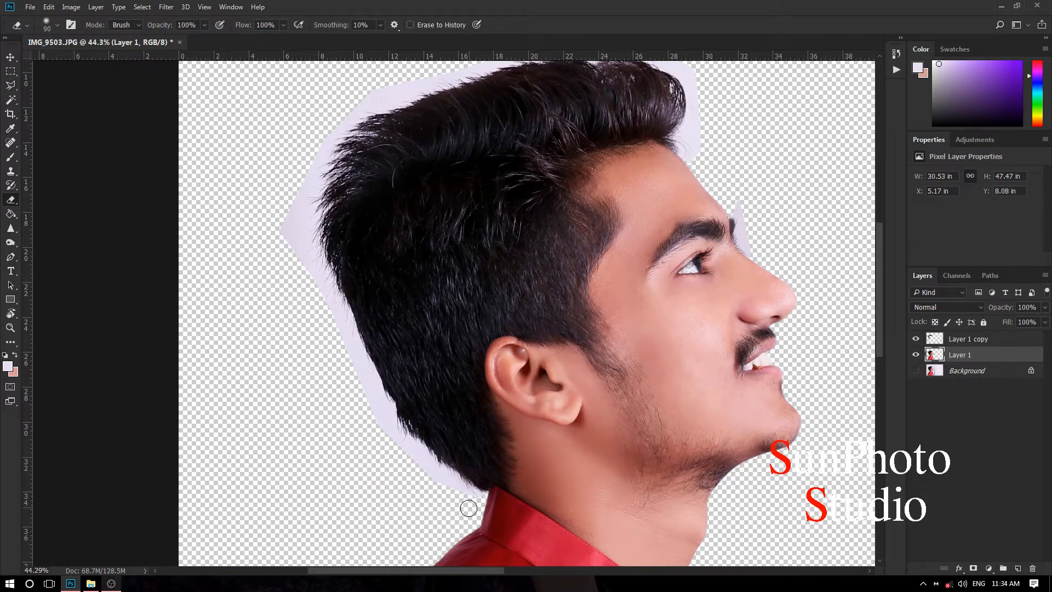
{"action": "scroll", "coordinate": [472, 503], "scroll_direction": "up", "scroll_amount": 2}
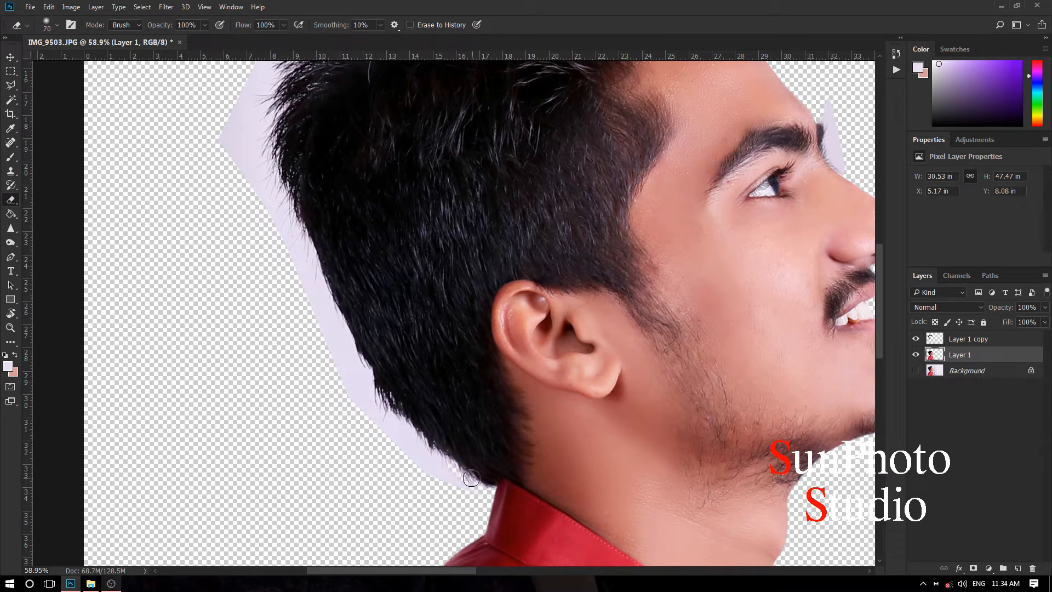
{"action": "key", "text": "bracketright"}
{"action": "key", "text": "bracketright"}
{"action": "key", "text": "bracketright"}
{"action": "mouse_move", "coordinate": [463, 490]}
{"action": "left_mouse_down"}
{"action": "mouse_move", "coordinate": [426, 464]}
{"action": "mouse_move", "coordinate": [444, 487]}
{"action": "mouse_move", "coordinate": [396, 407]}
{"action": "mouse_move", "coordinate": [406, 440]}
{"action": "mouse_move", "coordinate": [375, 386]}
{"action": "mouse_move", "coordinate": [395, 431]}
{"action": "mouse_move", "coordinate": [328, 346]}
{"action": "mouse_move", "coordinate": [349, 381]}
{"action": "mouse_move", "coordinate": [328, 328]}
{"action": "mouse_move", "coordinate": [359, 395]}
{"action": "left_mouse_up"}
{"action": "key", "text": "bracketright"}
{"action": "key", "text": "bracketright"}
{"action": "key", "text": "bracketright"}
{"action": "key", "text": "bracketright"}
{"action": "scroll", "coordinate": [355, 440], "scroll_direction": "down", "scroll_amount": 2}
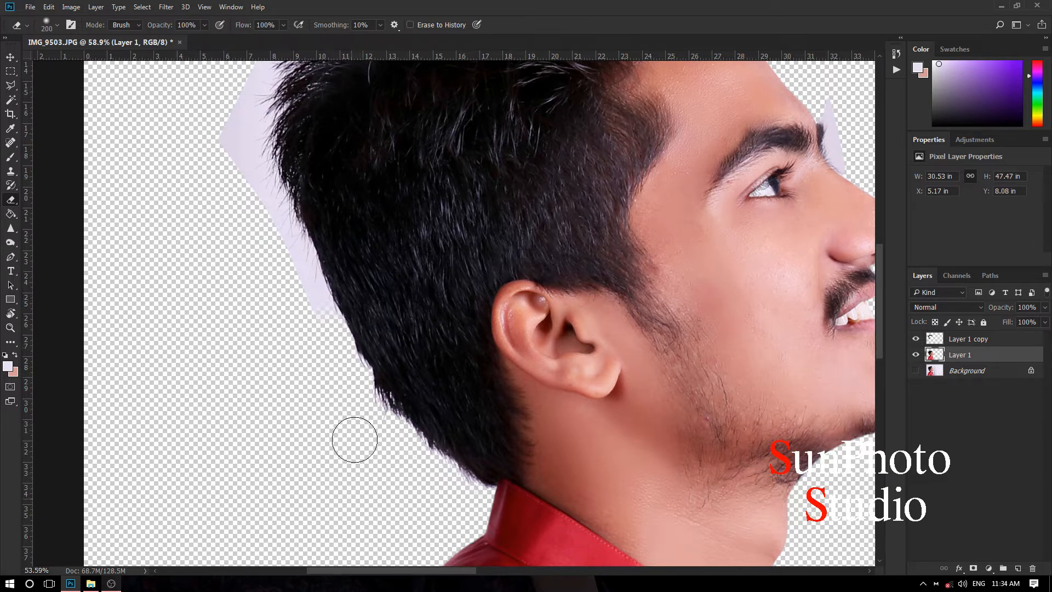
Erase the remaining fringe up the back of the head on Layer 1, enlarging the brush to 300 px.
{"action": "key", "text": "bracketright"}
{"action": "key", "text": "bracketright"}
{"action": "left_click_drag", "start_coordinate": [301, 309], "coordinate": [316, 343]}
{"action": "left_click_drag", "start_coordinate": [291, 279], "coordinate": [311, 318]}
{"action": "key", "text": "bracketright"}
{"action": "mouse_move", "coordinate": [277, 242]}
{"action": "left_mouse_down"}
{"action": "mouse_move", "coordinate": [267, 185]}
{"action": "mouse_move", "coordinate": [250, 214]}
{"action": "mouse_move", "coordinate": [248, 173]}
{"action": "mouse_move", "coordinate": [274, 252]}
{"action": "left_mouse_up"}
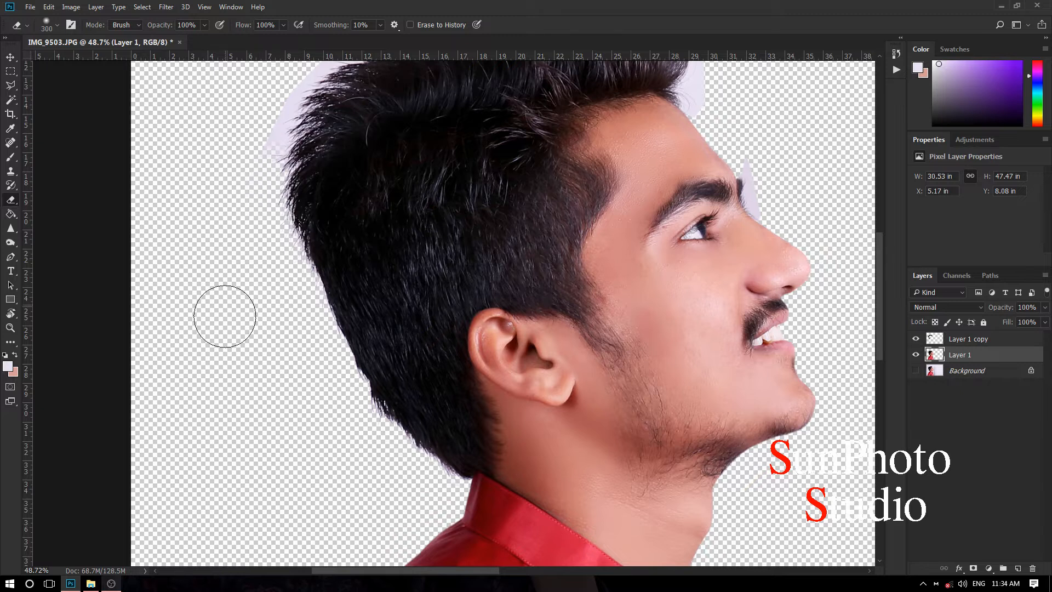
Erase the curtain fringe on Layer 1 around the crown, over the top of the hair and down to the forehead.
{"action": "scroll", "coordinate": [225, 285], "scroll_direction": "down", "scroll_amount": 1}
{"action": "key", "text": "bracketleft"}
{"action": "key", "text": "bracketleft"}
{"action": "left_click_drag", "start_coordinate": [312, 135], "coordinate": [318, 114]}
{"action": "scroll", "coordinate": [310, 257], "scroll_direction": "down", "scroll_amount": 4}
{"action": "scroll", "coordinate": [314, 118], "scroll_direction": "up", "scroll_amount": 4}
{"action": "left_click_drag", "start_coordinate": [316, 188], "coordinate": [418, 153]}
{"action": "mouse_move", "coordinate": [483, 147]}
{"action": "left_mouse_down"}
{"action": "mouse_move", "coordinate": [456, 141]}
{"action": "mouse_move", "coordinate": [587, 134]}
{"action": "mouse_move", "coordinate": [514, 118]}
{"action": "mouse_move", "coordinate": [639, 141]}
{"action": "mouse_move", "coordinate": [615, 123]}
{"action": "mouse_move", "coordinate": [660, 166]}
{"action": "mouse_move", "coordinate": [646, 140]}
{"action": "mouse_move", "coordinate": [660, 192]}
{"action": "mouse_move", "coordinate": [658, 223]}
{"action": "left_mouse_up"}
Erase the leftover curtain patch in front of the eyebrow on Layer 1 with a smaller brush, down to 100 px.
{"action": "key", "text": "bracketleft"}
{"action": "key", "text": "bracketleft"}
{"action": "left_click_drag", "start_coordinate": [708, 282], "coordinate": [717, 312]}
{"action": "key", "text": "bracketleft"}
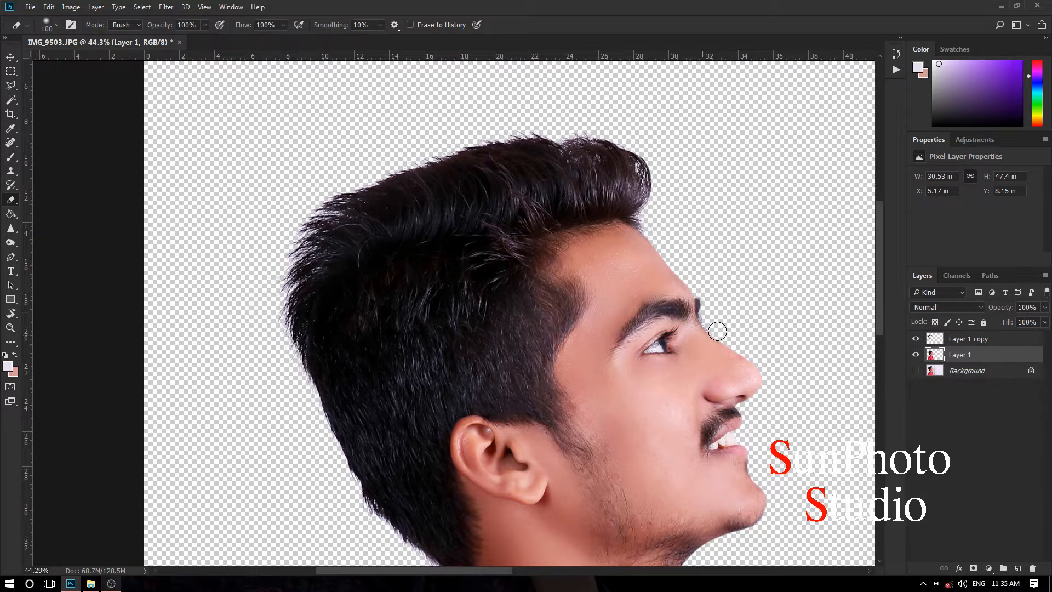
{"action": "key", "text": "ctrl+minus"}
{"action": "key", "text": "bracketright"}
{"action": "key", "text": "bracketright"}
{"action": "key", "text": "bracketright"}
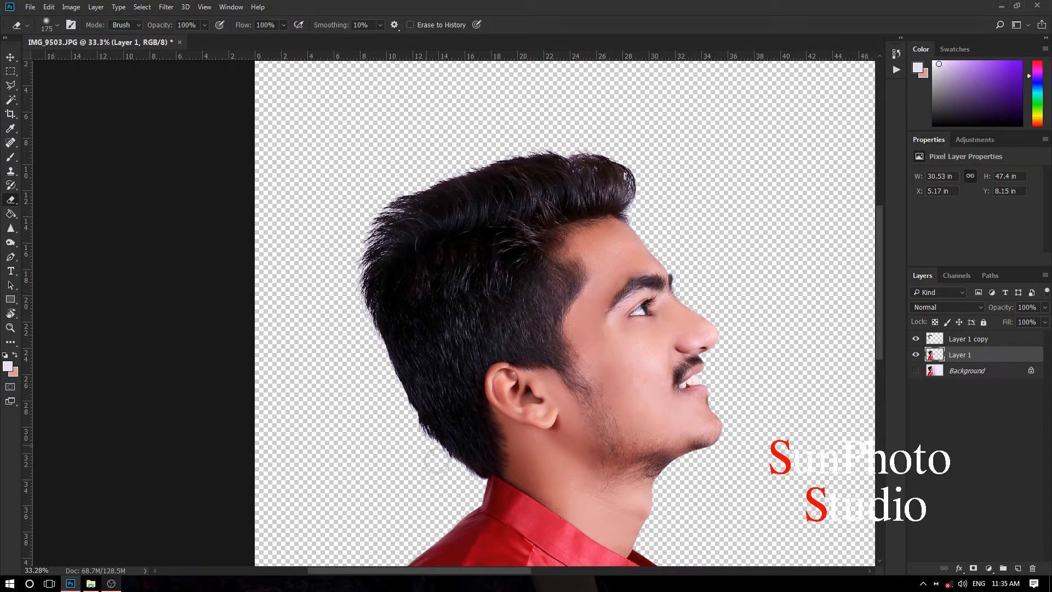
Merge Layer 1 copy down into Layer 1 and check the hair edges of the combined cutout.
{"action": "right_click", "coordinate": [964, 347]}
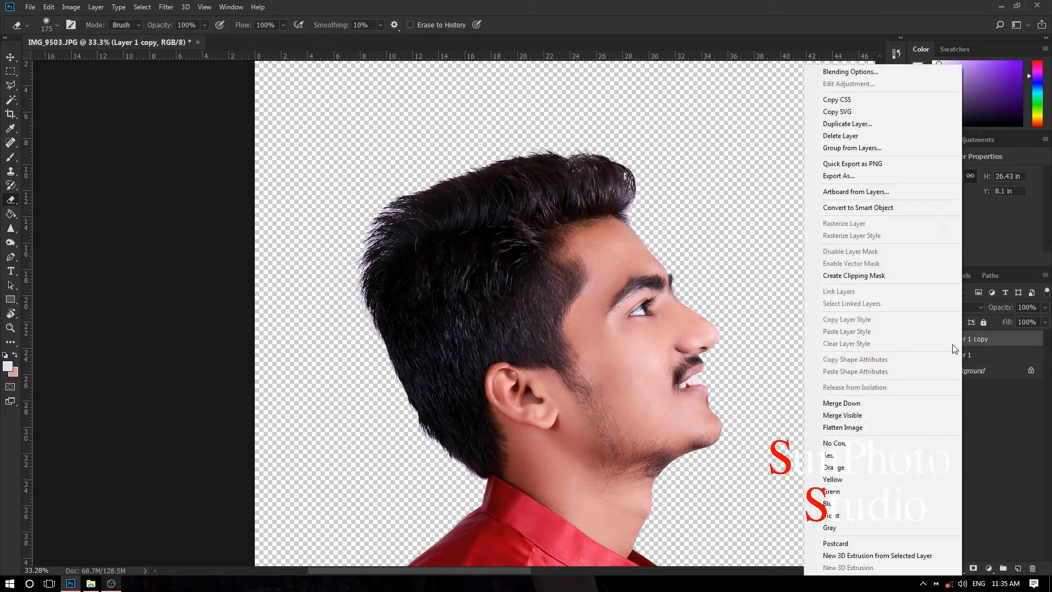
{"action": "left_click", "coordinate": [954, 404]}
{"action": "key", "text": "ctrl+0"}
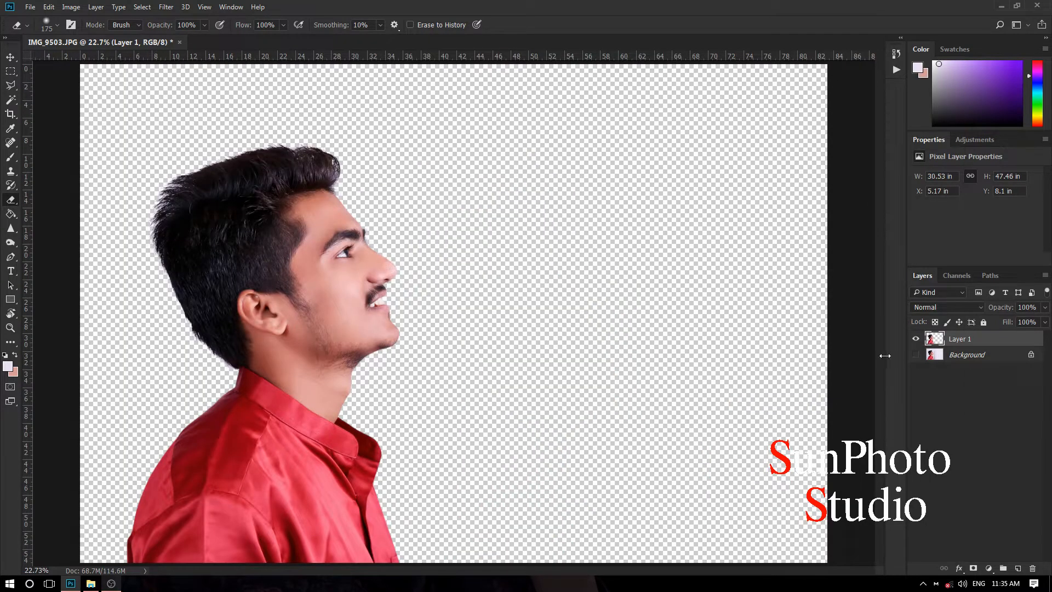
{"action": "scroll", "coordinate": [500, 318], "scroll_direction": "down", "scroll_amount": 2}
{"action": "scroll", "coordinate": [500, 318], "scroll_direction": "up", "scroll_amount": 1}
{"action": "scroll", "coordinate": [380, 250], "scroll_direction": "up", "scroll_amount": 6}
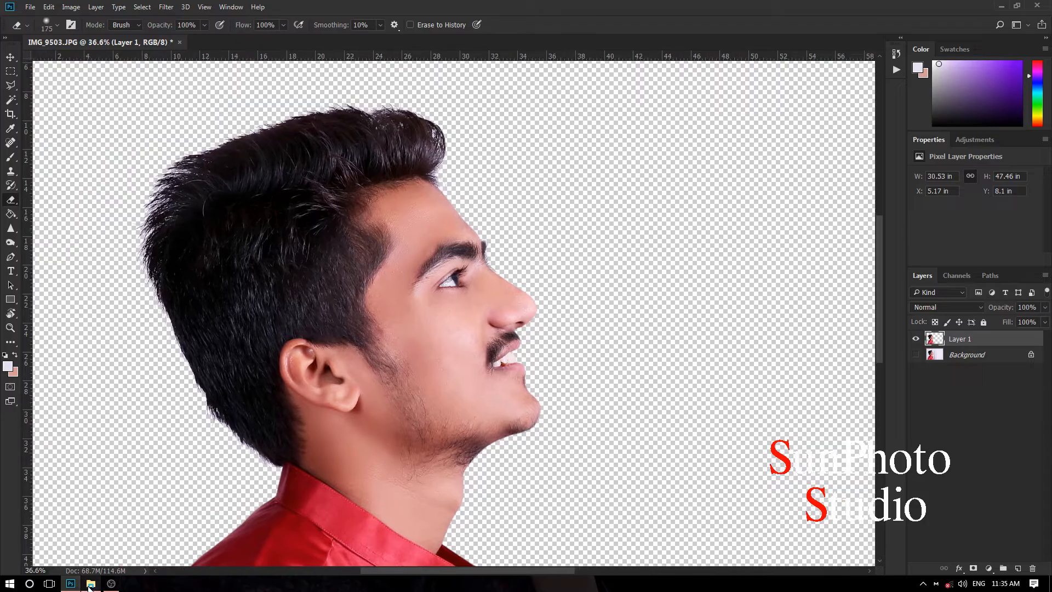
Place the blue HD-Wallpapers1 image from File Explorer into the portrait document and scale it to about 467% to cover the canvas.
{"action": "left_click", "coordinate": [91, 583]}
{"action": "left_click", "coordinate": [235, 148]}
{"action": "left_click_drag", "start_coordinate": [234, 146], "coordinate": [454, 419]}
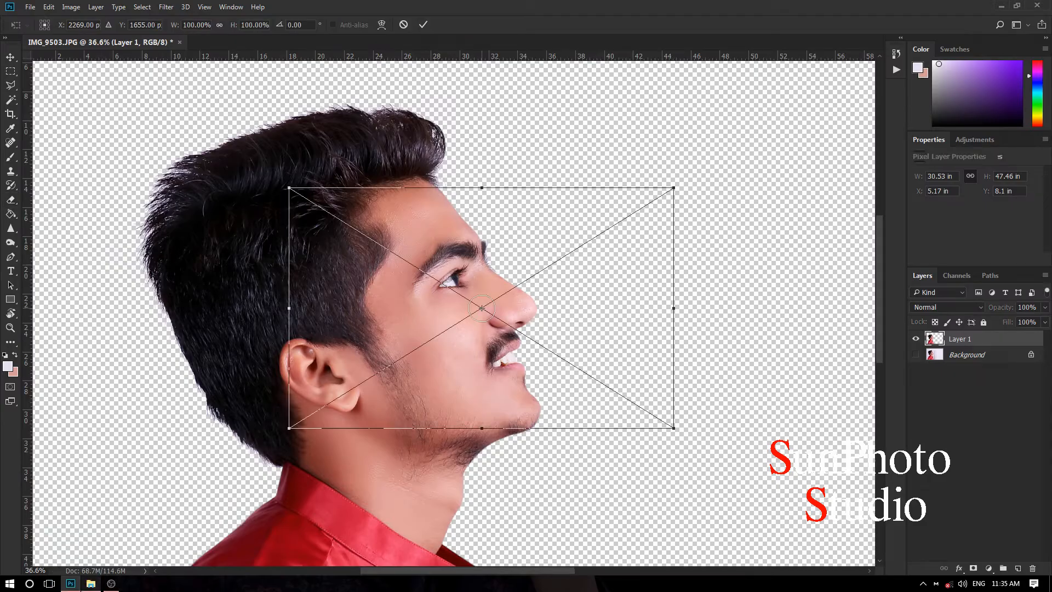
{"action": "scroll", "coordinate": [303, 259], "scroll_direction": "down", "scroll_amount": 5}
{"action": "left_click_drag", "start_coordinate": [381, 252], "coordinate": [251, 150]}
{"action": "left_click_drag", "start_coordinate": [343, 229], "coordinate": [1008, 589]}
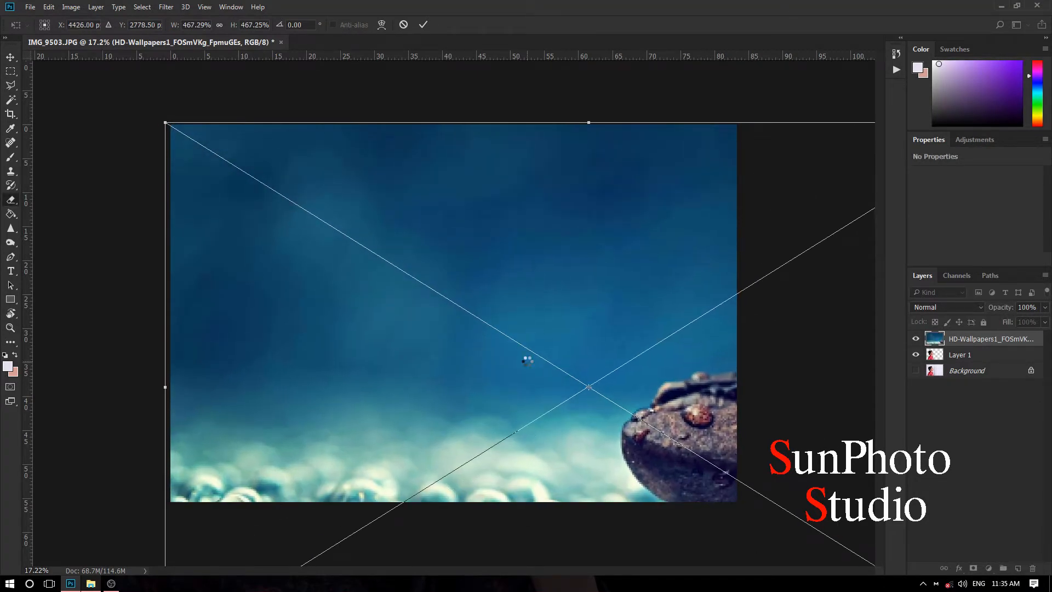
Commit the wallpaper placement and rasterize its layer.
{"action": "key", "text": "Return"}
{"action": "key", "text": "e"}
{"action": "left_click", "coordinate": [442, 304]}
{"action": "key", "text": "Return"}
Enlarge the wallpaper layer to about 127% with Free Transform so the rock falls outside the canvas.
{"action": "scroll", "coordinate": [515, 329], "scroll_direction": "down", "scroll_amount": 5}
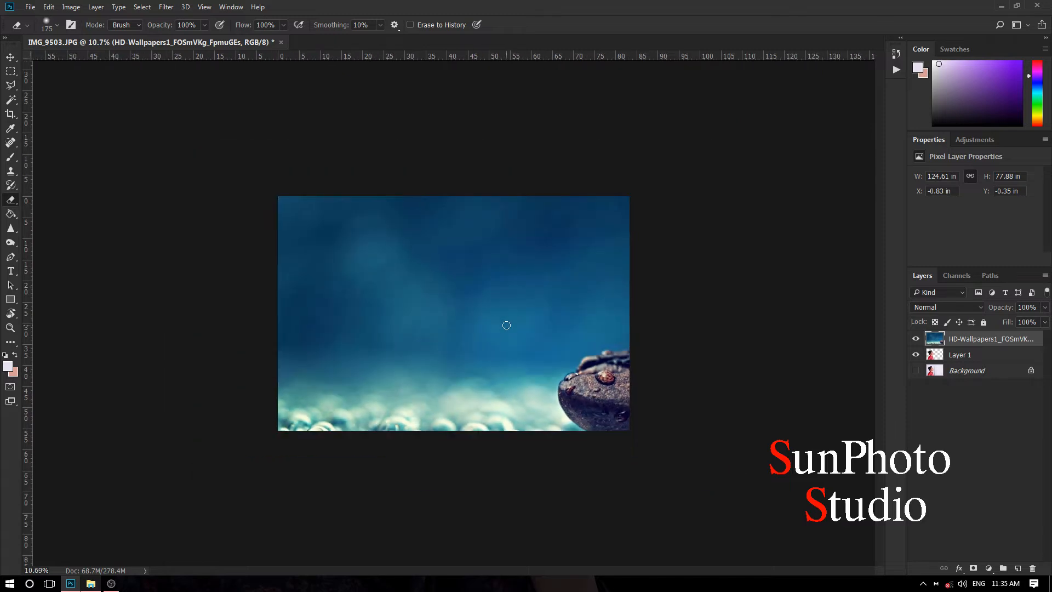
{"action": "key", "text": "ctrl+t"}
{"action": "scroll", "coordinate": [742, 427], "scroll_direction": "down", "scroll_amount": 3}
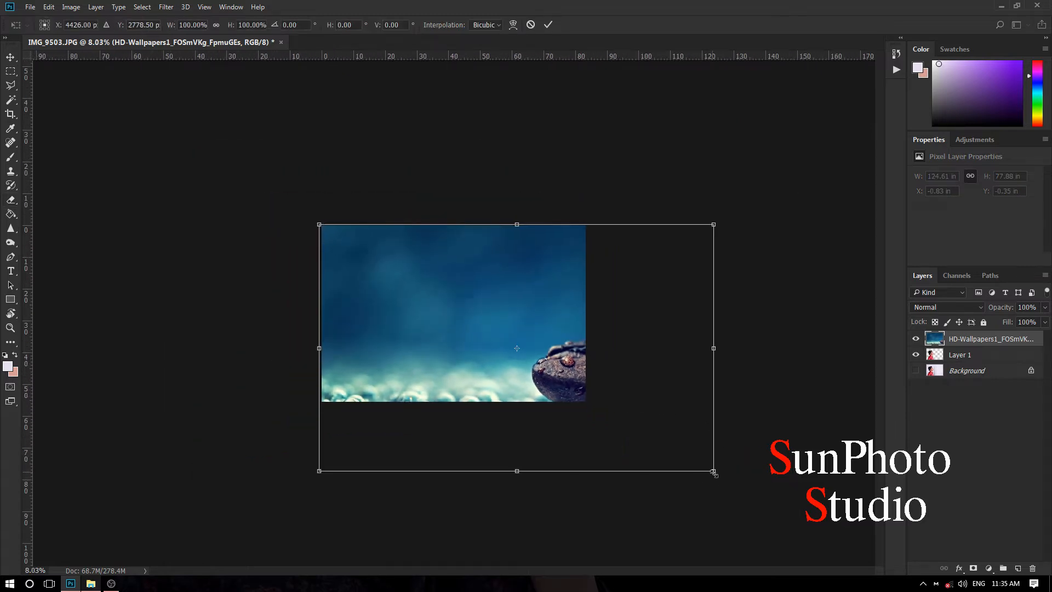
{"action": "left_click_drag", "start_coordinate": [714, 472], "coordinate": [822, 539]}
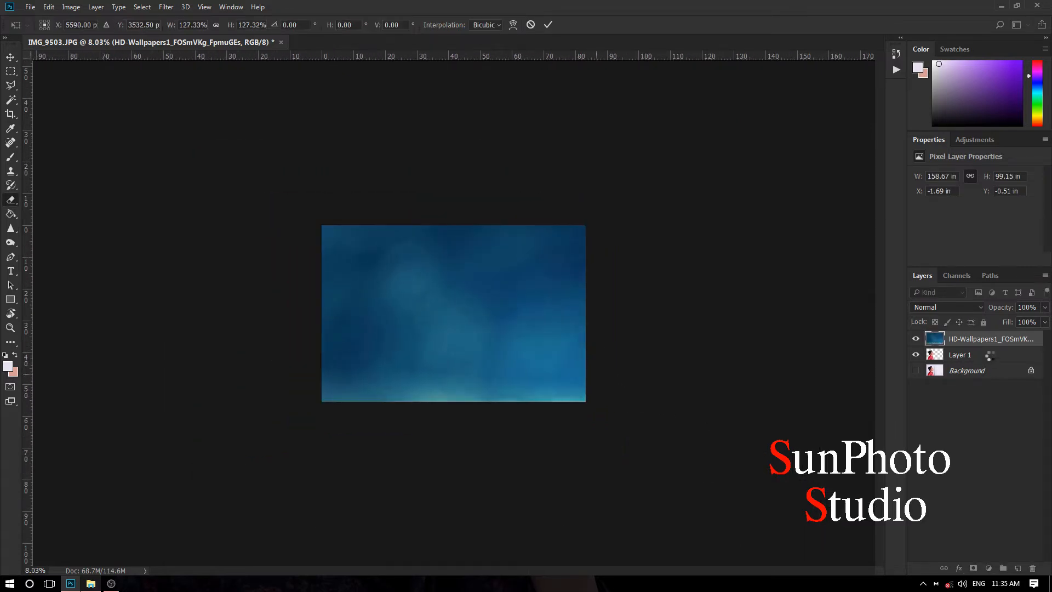
Crop the document to its existing canvas bounds with Delete Cropped Pixels enabled to trim the wallpaper's overhang.
{"action": "key", "text": "ctrl+plus"}
{"action": "key", "text": "c"}
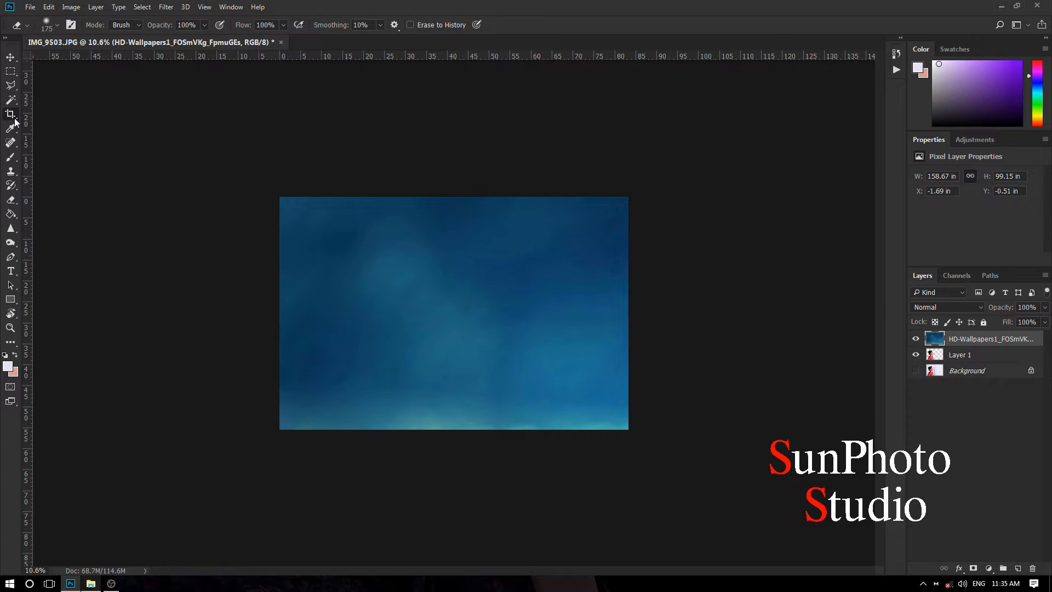
{"action": "left_click_drag", "start_coordinate": [244, 177], "coordinate": [630, 430]}
{"action": "key", "text": "Return"}
{"action": "scroll", "coordinate": [427, 277], "scroll_direction": "up", "scroll_amount": 3}
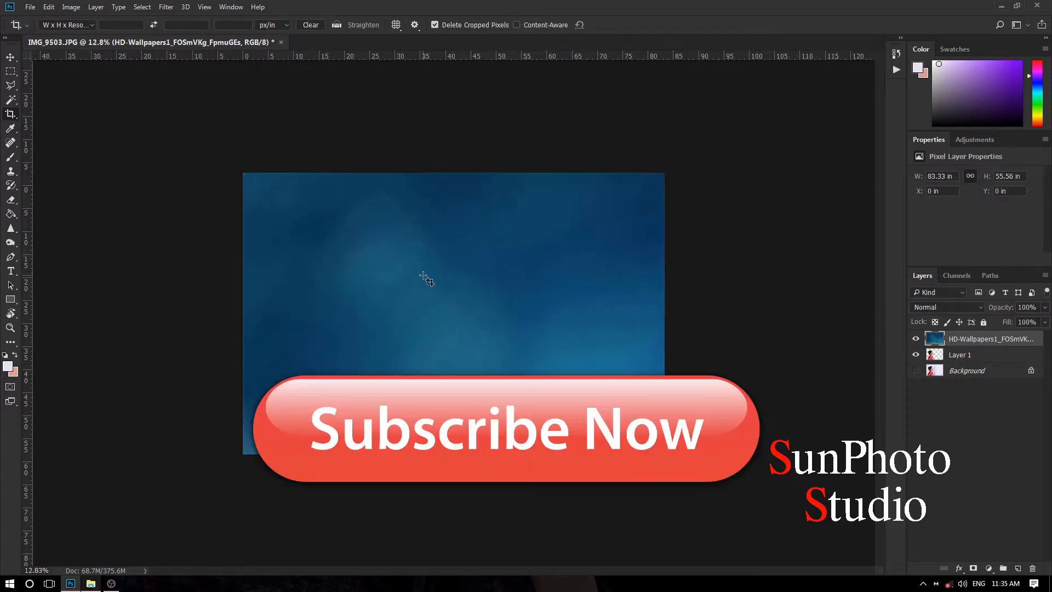
Move the wallpaper layer beneath Layer 1 so the cut-out man stands in front, and check his hair edges against it.
{"action": "left_click_drag", "start_coordinate": [957, 344], "coordinate": [959, 366]}
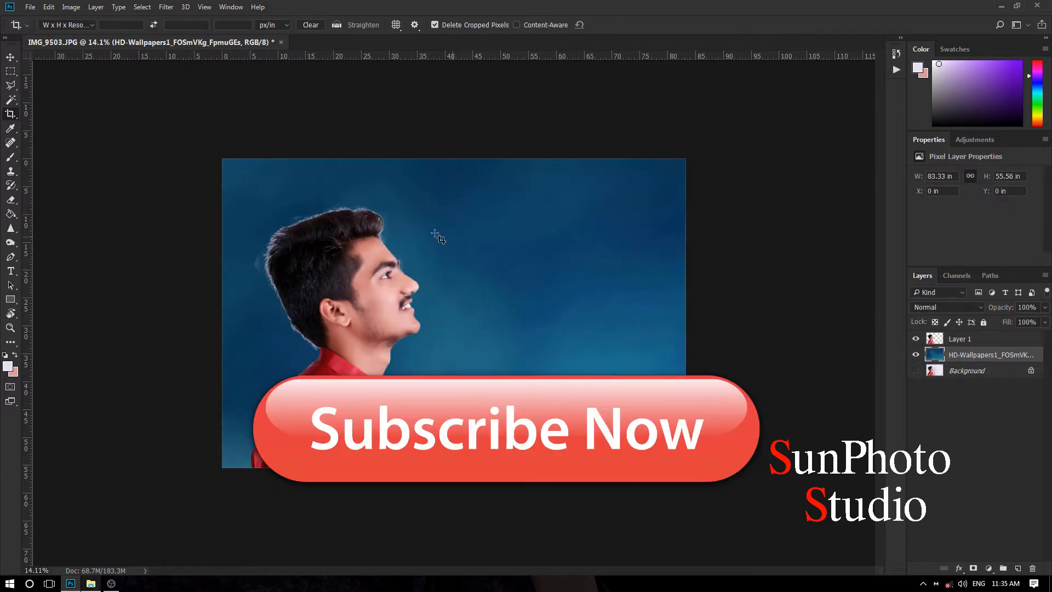
{"action": "key", "text": "ctrl+plus"}
{"action": "key", "text": "ctrl+plus"}
{"action": "left_click_drag", "start_coordinate": [230, 278], "coordinate": [323, 278]}
{"action": "scroll", "coordinate": [308, 340], "scroll_direction": "up", "scroll_amount": 7}
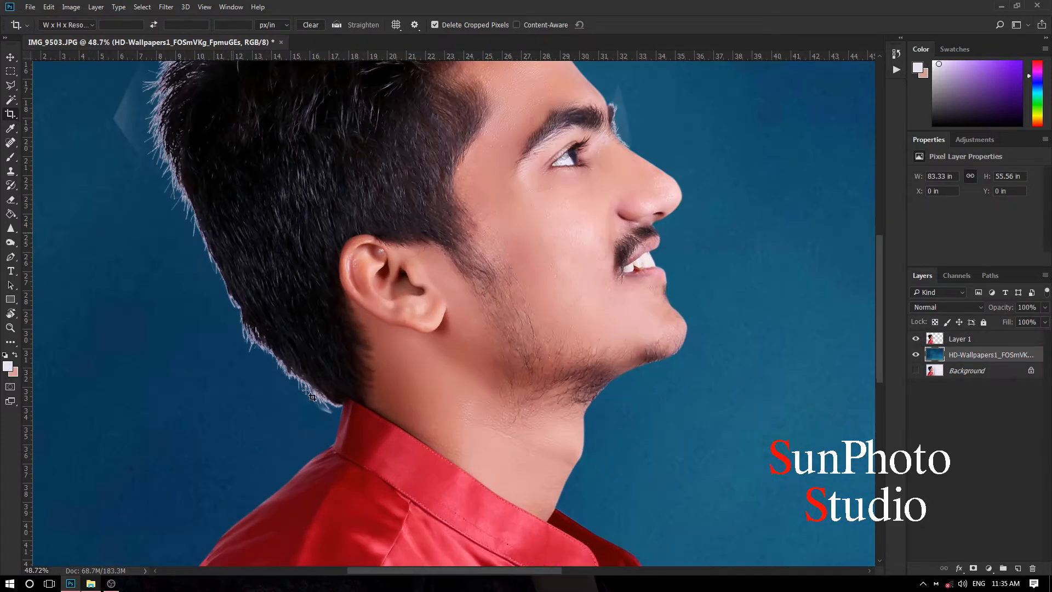
{"action": "left_click_drag", "start_coordinate": [322, 412], "coordinate": [336, 413]}
{"action": "scroll", "coordinate": [448, 340], "scroll_direction": "down", "scroll_amount": 5}
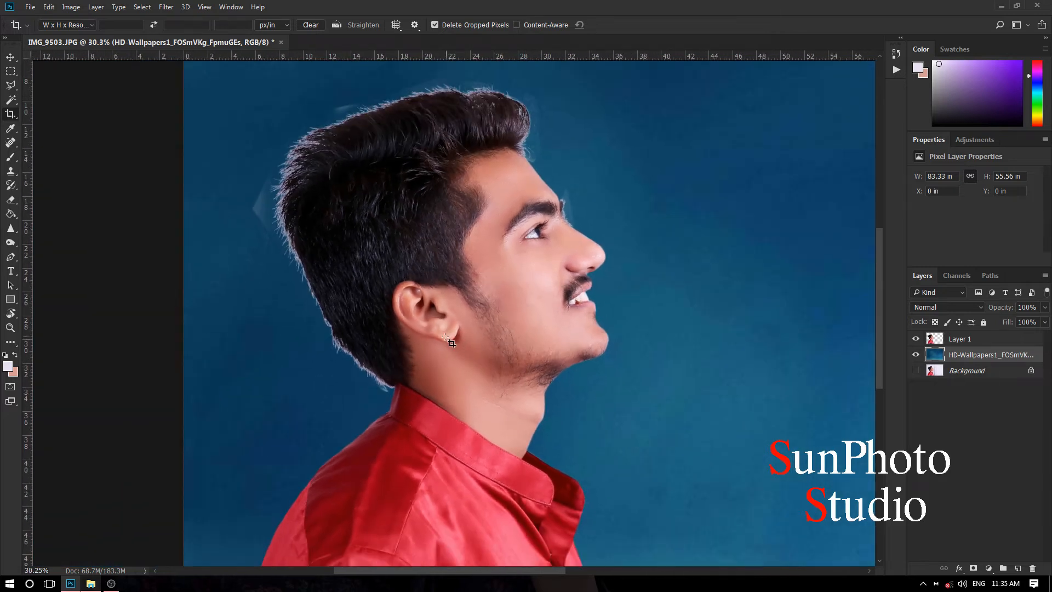
Duplicate Layer 1 twice, set Layer 1 copy to the Multiply blend mode and hide the original Layer 1.
{"action": "left_click", "coordinate": [961, 342]}
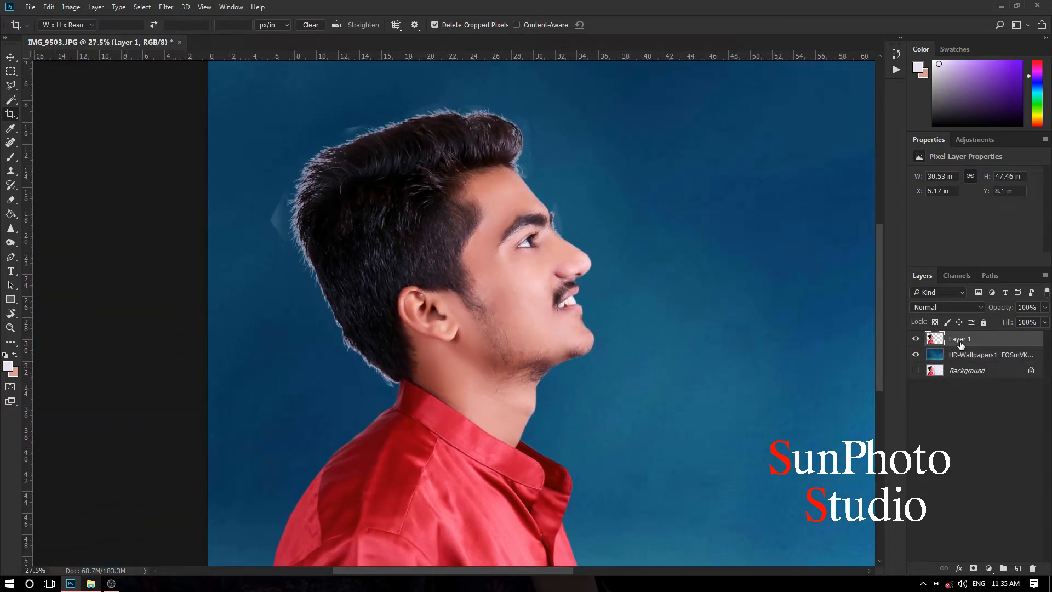
{"action": "key", "text": "ctrl+j"}
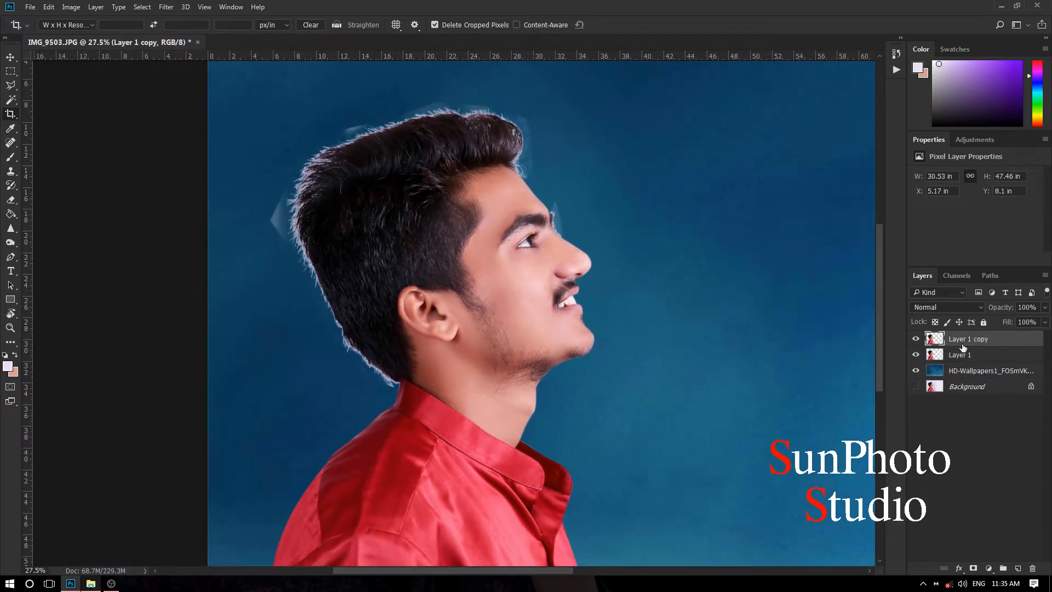
{"action": "key", "text": "ctrl+j"}
{"action": "left_click", "coordinate": [964, 355]}
{"action": "left_click", "coordinate": [937, 306]}
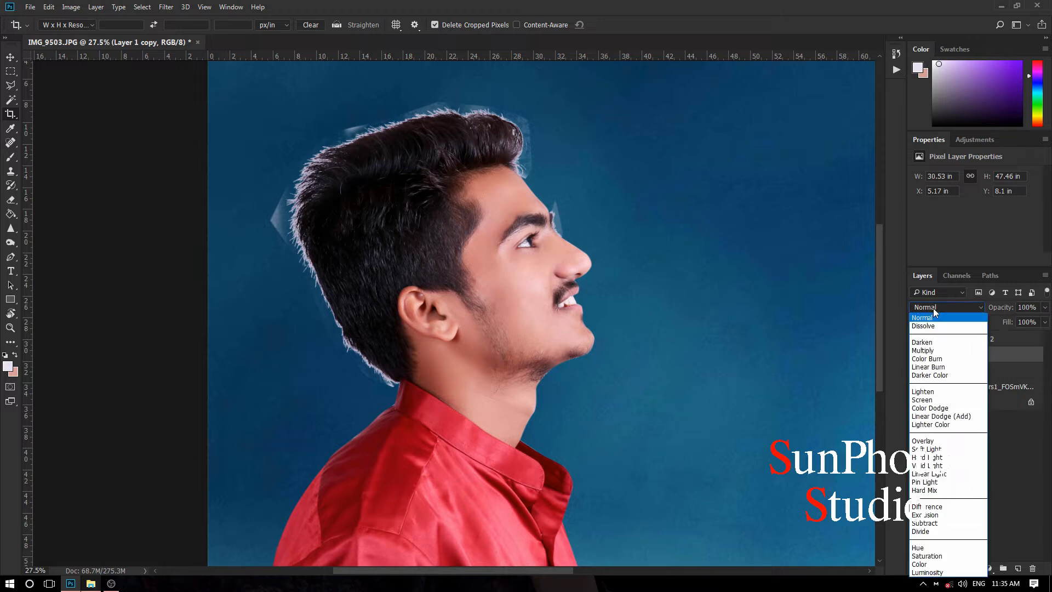
{"action": "left_click", "coordinate": [930, 351]}
{"action": "left_click", "coordinate": [915, 371]}
{"action": "left_click", "coordinate": [959, 340]}
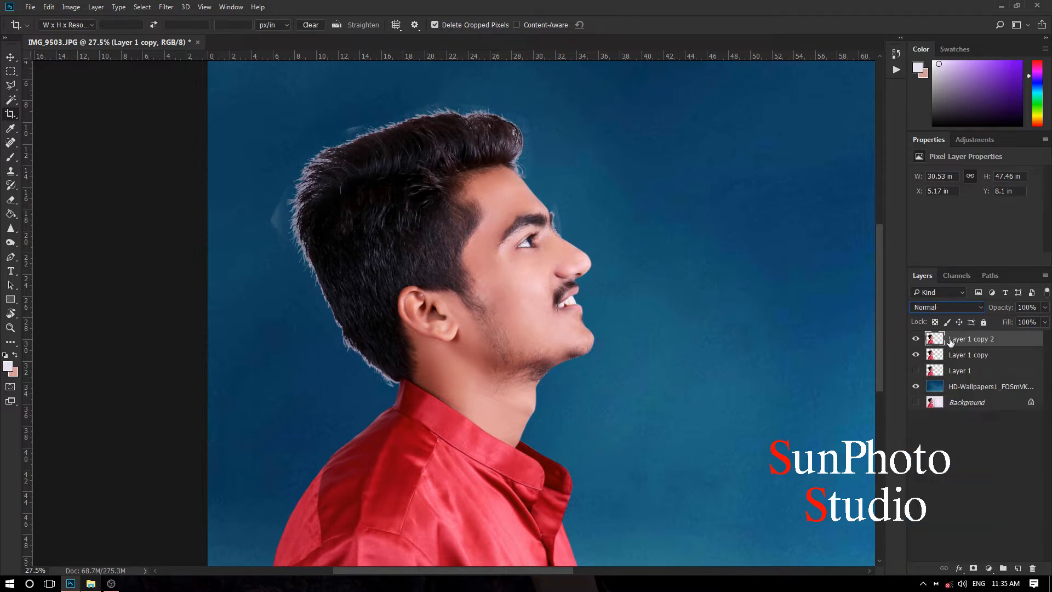
Erase the light fringe along the back of the hair on Layer 1 copy 2 with the Eraser, using a brush up to 250 px.
{"action": "left_click", "coordinate": [10, 201]}
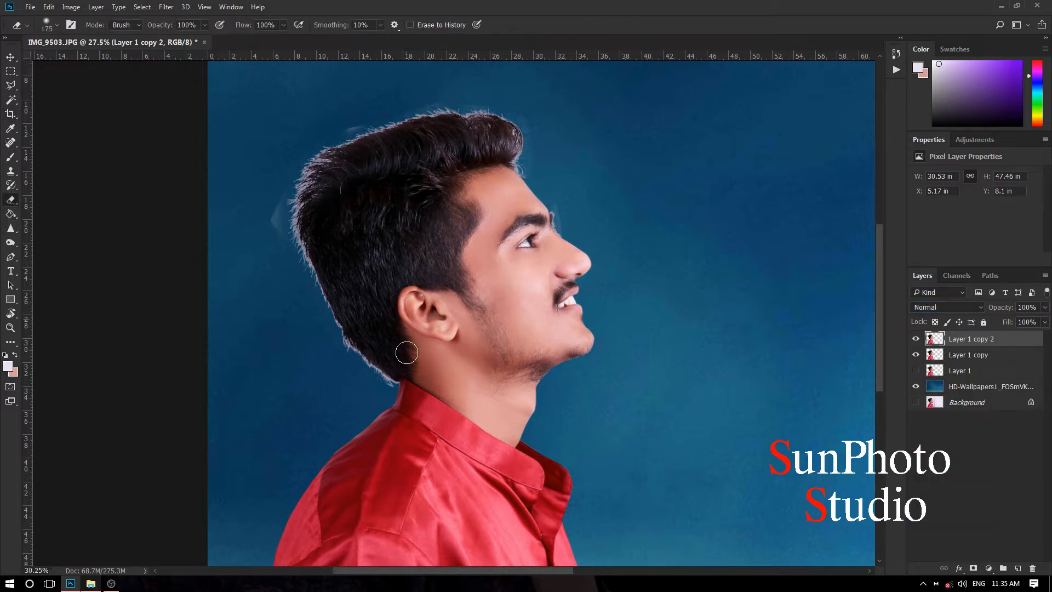
{"action": "scroll", "coordinate": [395, 353], "scroll_direction": "up", "scroll_amount": 1}
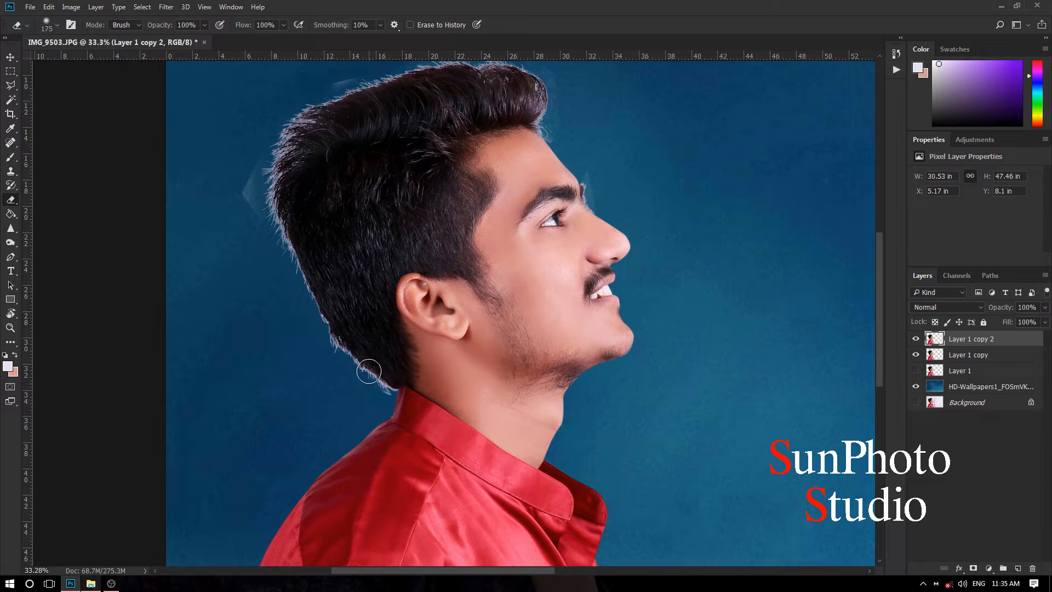
{"action": "key", "text": "bracketleft"}
{"action": "key", "text": "bracketleft"}
{"action": "key", "text": "bracketleft"}
{"action": "key", "text": "bracketright"}
{"action": "key", "text": "bracketright"}
{"action": "key", "text": "bracketright"}
{"action": "key", "text": "bracketright"}
{"action": "key", "text": "bracketright"}
{"action": "key", "text": "bracketright"}
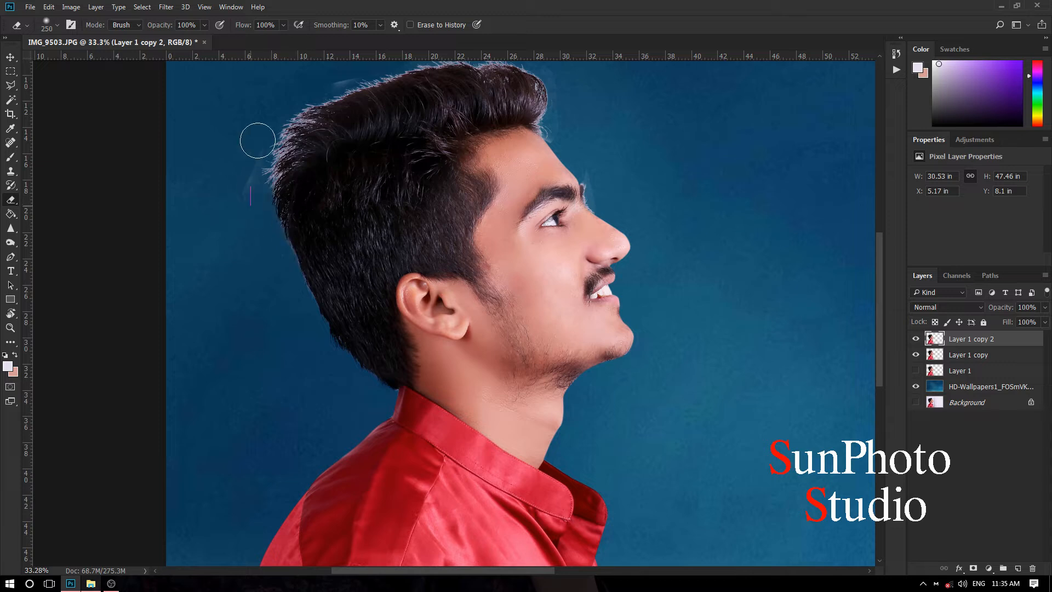
Erase the light fringe along the top and front of the hair, using Eraser sizes of 400 px and 175 px.
{"action": "scroll", "coordinate": [318, 129], "scroll_direction": "down", "scroll_amount": 1}
{"action": "key", "text": "bracketleft"}
{"action": "key", "text": "bracketleft"}
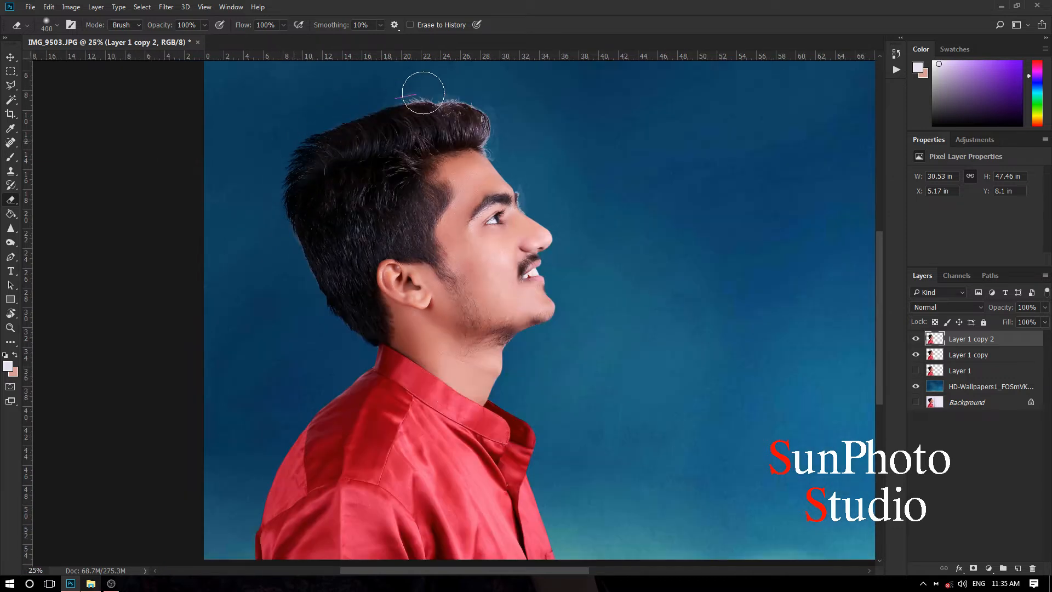
{"action": "scroll", "coordinate": [464, 104], "scroll_direction": "up", "scroll_amount": 1}
{"action": "key", "text": "bracketleft"}
{"action": "key", "text": "bracketleft"}
{"action": "key", "text": "bracketleft"}
{"action": "key", "text": "bracketleft"}
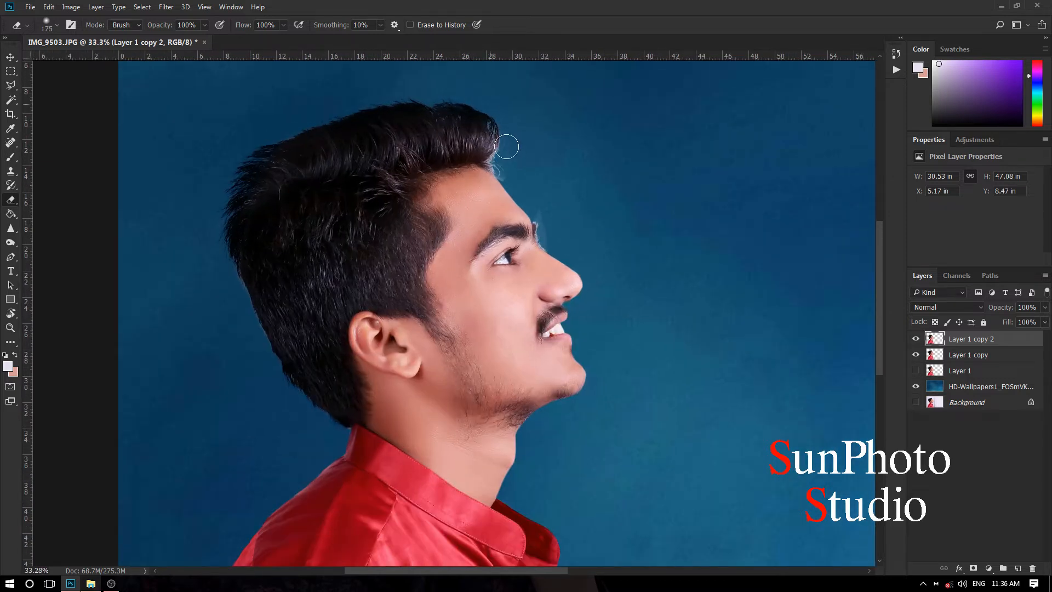
Erase the fringe beside the eyebrow with an 80 px Eraser and at the hairline above the forehead with a 100 px one.
{"action": "scroll", "coordinate": [545, 215], "scroll_direction": "up", "scroll_amount": 1}
{"action": "scroll", "coordinate": [542, 224], "scroll_direction": "up", "scroll_amount": 2}
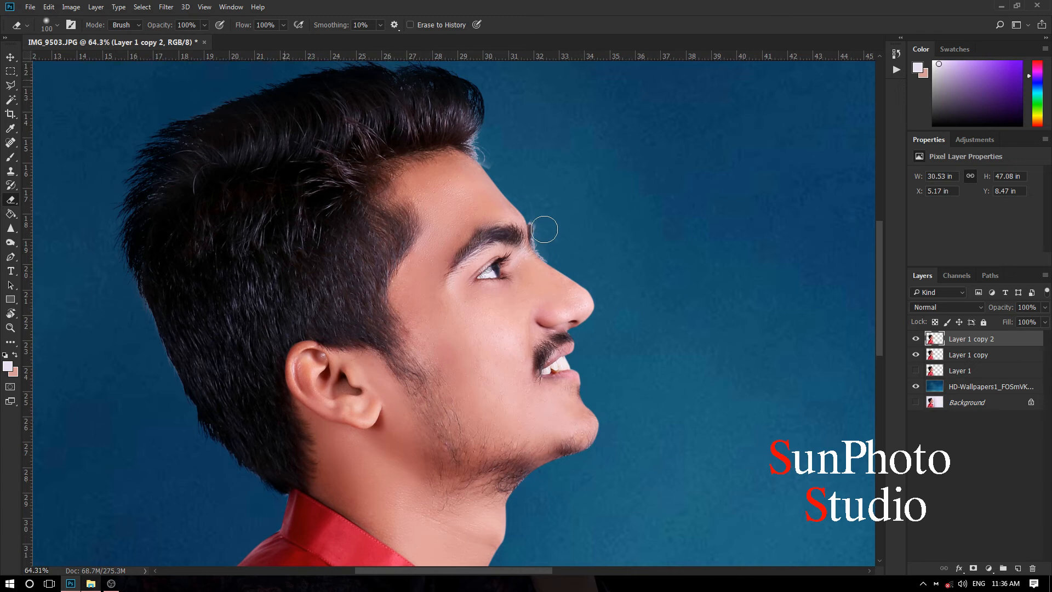
{"action": "key", "text": "bracketleft"}
{"action": "key", "text": "bracketleft"}
{"action": "left_click_drag", "start_coordinate": [532, 224], "coordinate": [550, 271]}
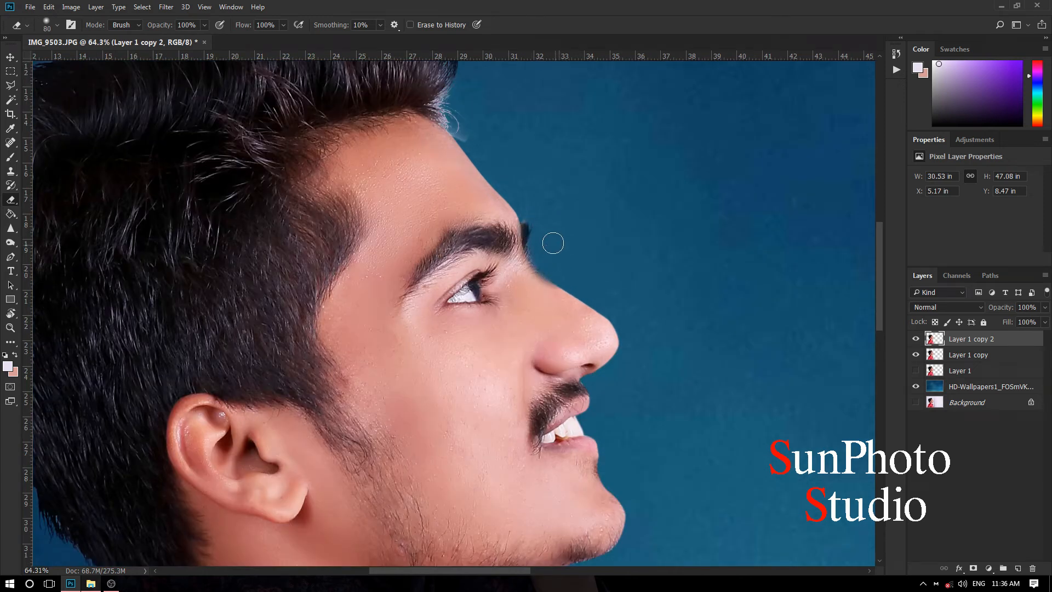
{"action": "scroll", "coordinate": [519, 169], "scroll_direction": "down", "scroll_amount": 1}
{"action": "key", "text": "bracketright"}
{"action": "key", "text": "bracketright"}
{"action": "mouse_move", "coordinate": [471, 130]}
{"action": "left_mouse_down"}
{"action": "mouse_move", "coordinate": [489, 164]}
{"action": "mouse_move", "coordinate": [486, 155]}
{"action": "left_mouse_up"}
{"action": "scroll", "coordinate": [489, 241], "scroll_direction": "down", "scroll_amount": 3}
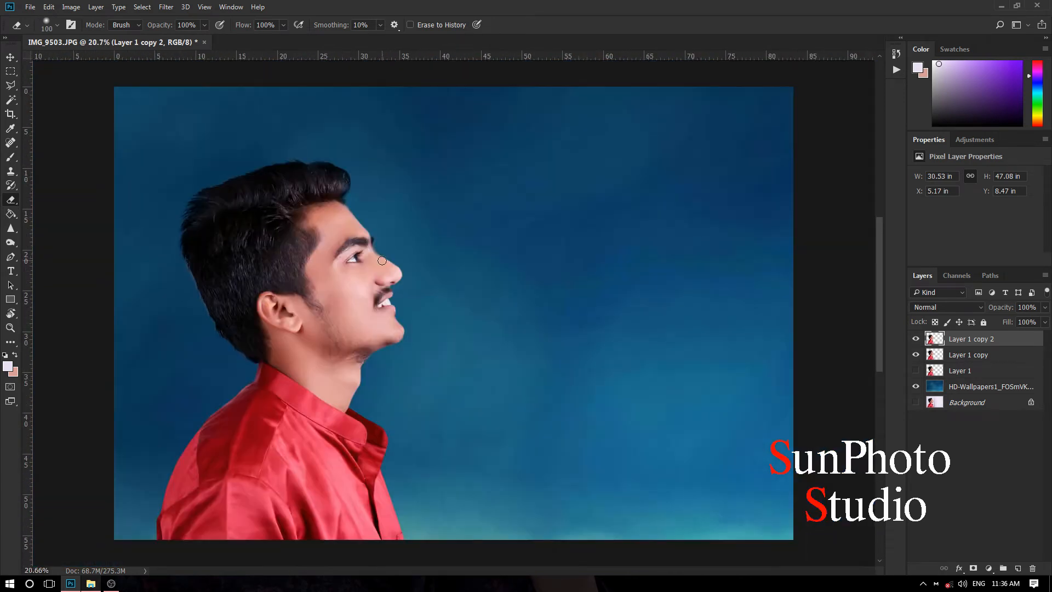
{"action": "scroll", "coordinate": [365, 212], "scroll_direction": "up", "scroll_amount": 1}
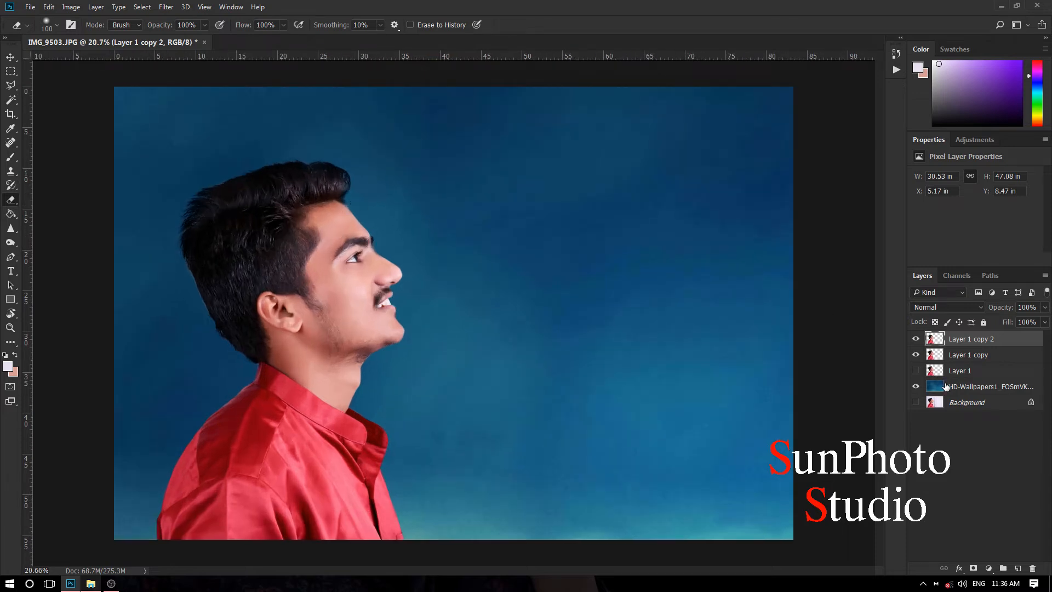
Brighten the wallpaper layer in the Camera Raw Filter with Exposure +2.65, Highlights -100 and Whites +100.
{"action": "left_click", "coordinate": [947, 387]}
{"action": "left_click", "coordinate": [162, 8]}
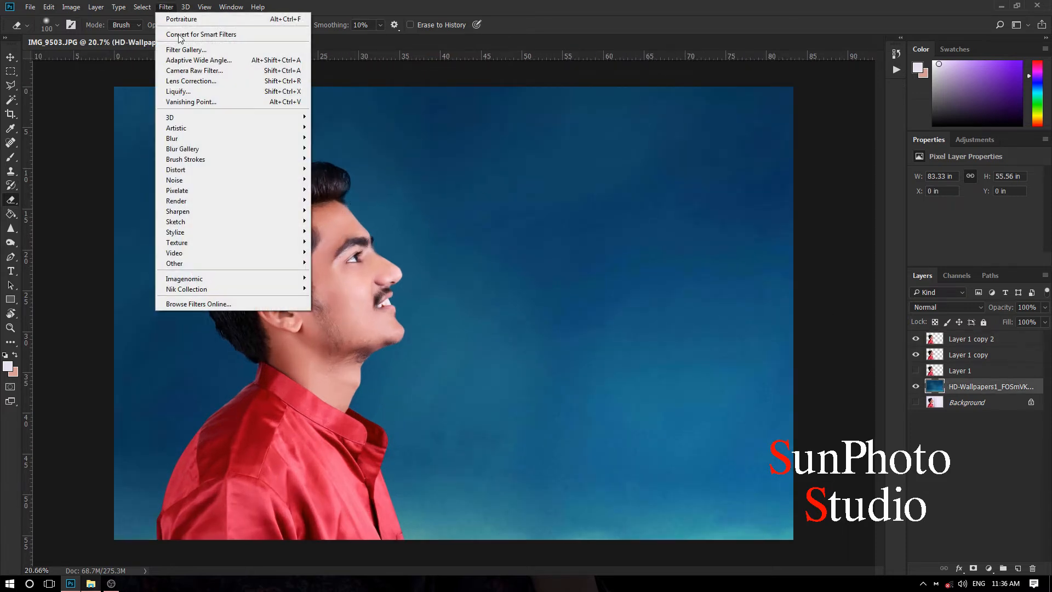
{"action": "left_click", "coordinate": [196, 72]}
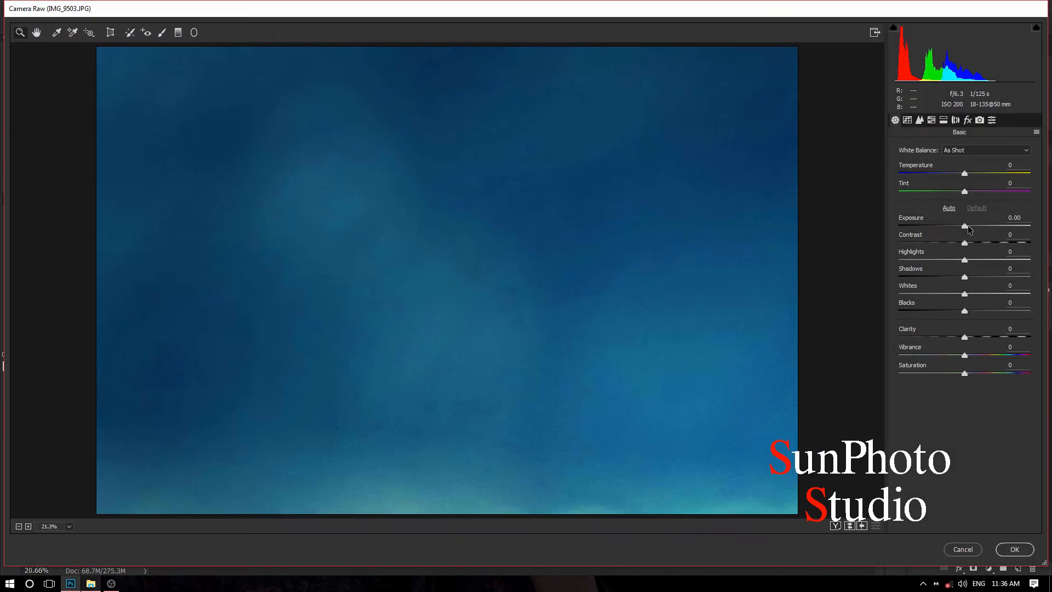
{"action": "left_click_drag", "start_coordinate": [967, 225], "coordinate": [999, 228]}
{"action": "left_click_drag", "start_coordinate": [965, 260], "coordinate": [846, 262]}
{"action": "left_click_drag", "start_coordinate": [941, 292], "coordinate": [1050, 304]}
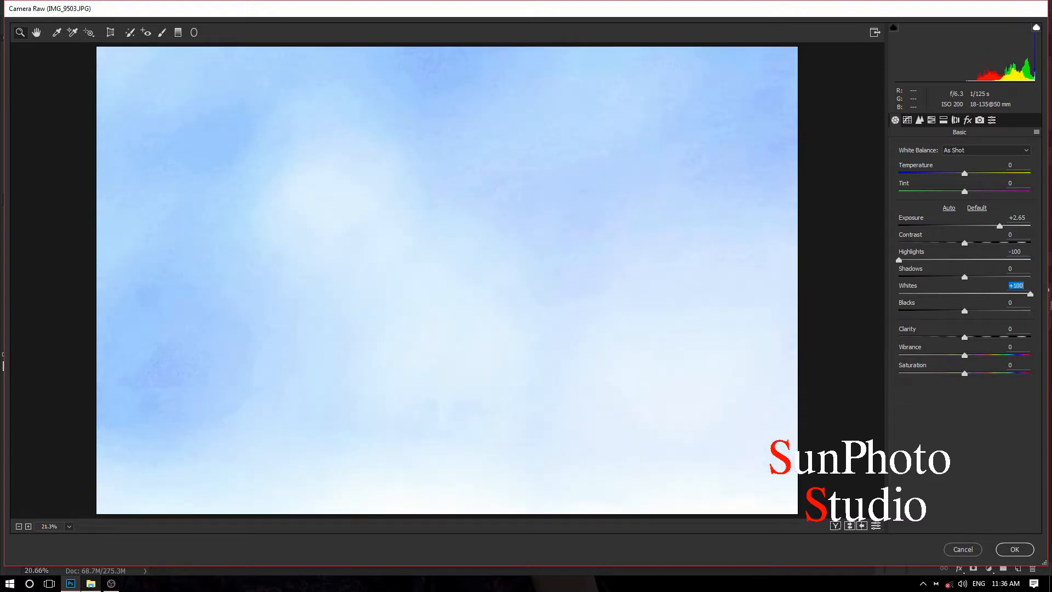
Set the Blues luminance to -7 in the HSL adjustments and apply the Camera Raw Filter to the wallpaper.
{"action": "left_click", "coordinate": [933, 121]}
{"action": "left_click", "coordinate": [979, 165]}
{"action": "mouse_move", "coordinate": [976, 296]}
{"action": "left_mouse_down"}
{"action": "mouse_move", "coordinate": [1050, 299]}
{"action": "mouse_move", "coordinate": [961, 298]}
{"action": "left_mouse_up"}
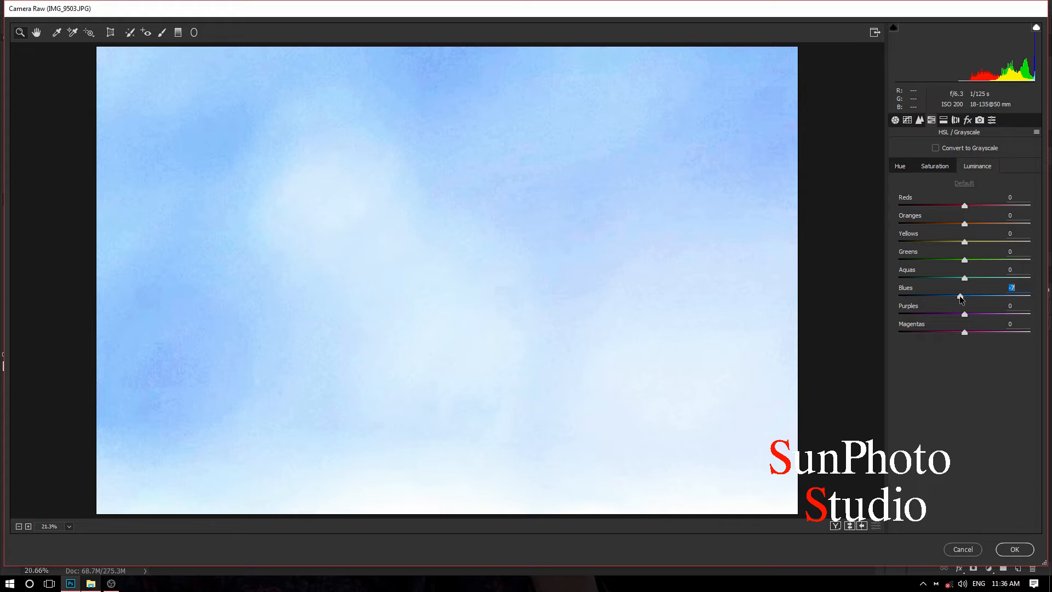
{"action": "left_click", "coordinate": [1015, 549]}
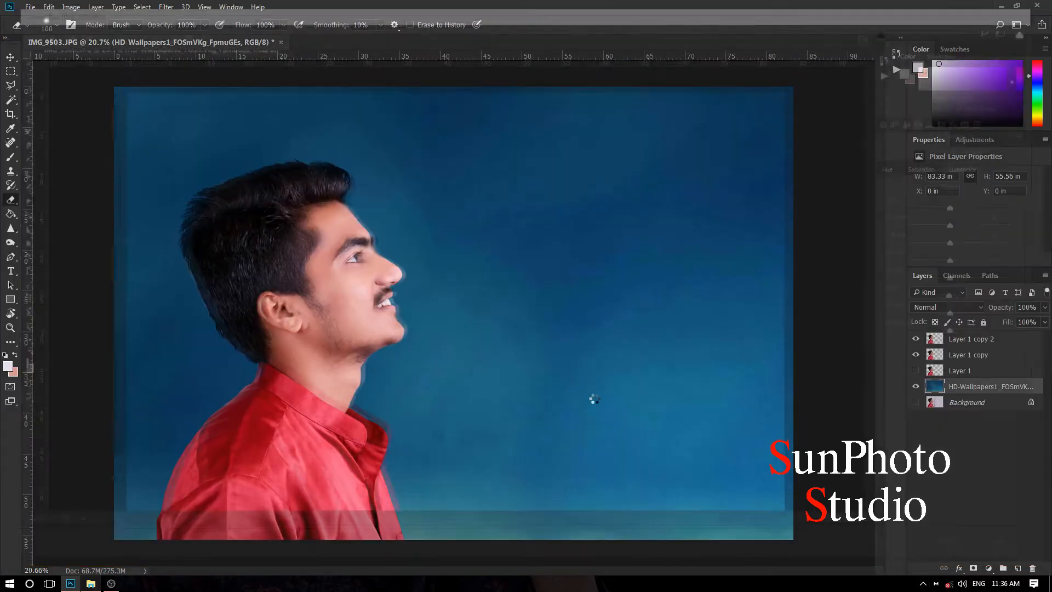
{"action": "scroll", "coordinate": [455, 295], "scroll_direction": "down", "scroll_amount": 3}
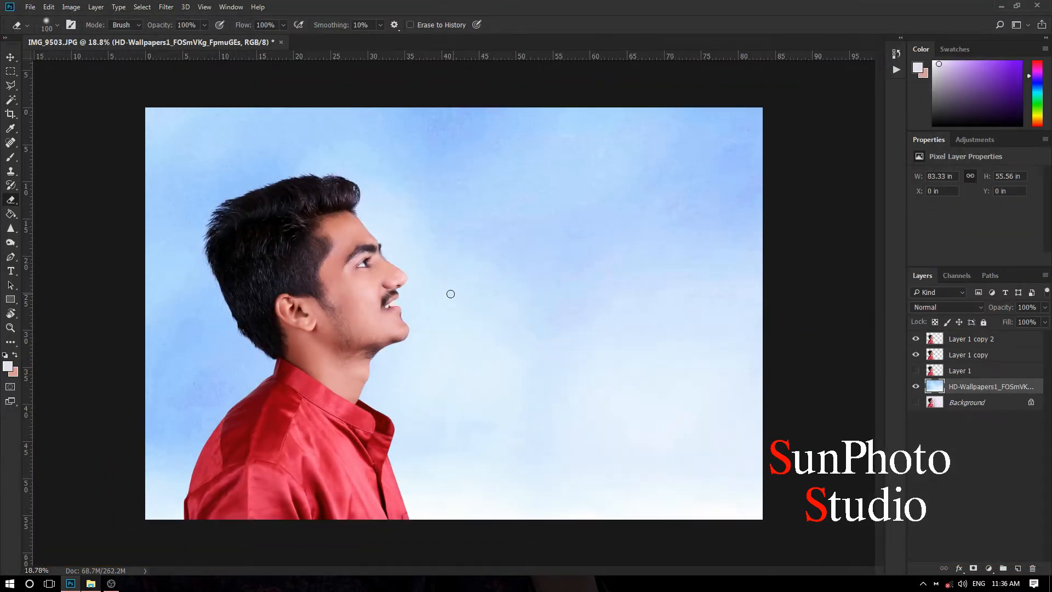
{"action": "scroll", "coordinate": [464, 277], "scroll_direction": "up", "scroll_amount": 1}
Open the Hobbit mountain image from File Explorer as its own document and copy it into the portrait document with the Move tool.
{"action": "key", "text": "alt+Tab"}
{"action": "left_click_drag", "start_coordinate": [520, 132], "coordinate": [426, 39]}
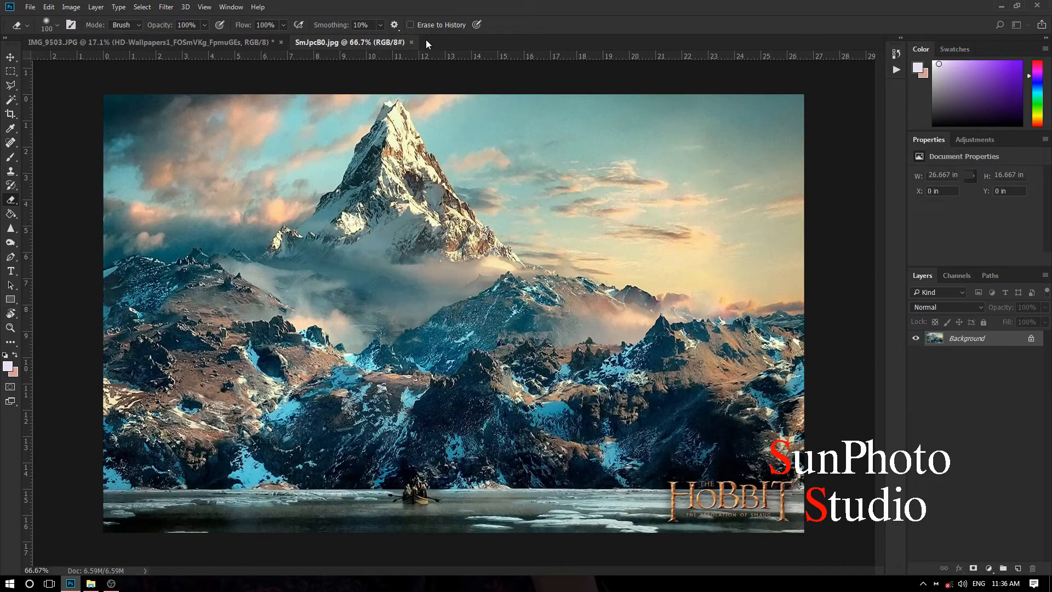
{"action": "left_click", "coordinate": [11, 57]}
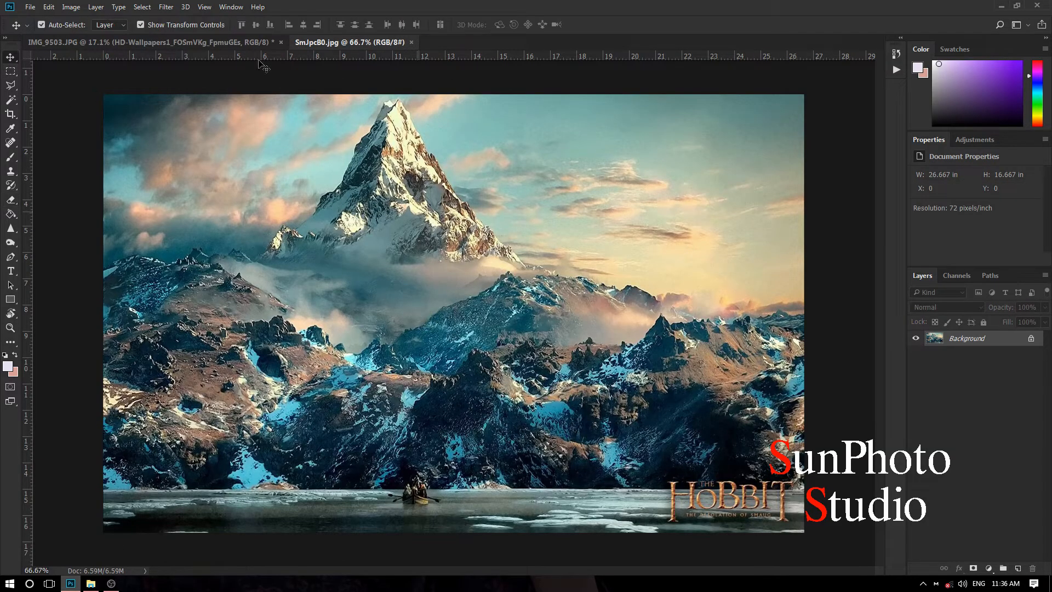
{"action": "left_click_drag", "start_coordinate": [248, 46], "coordinate": [397, 265]}
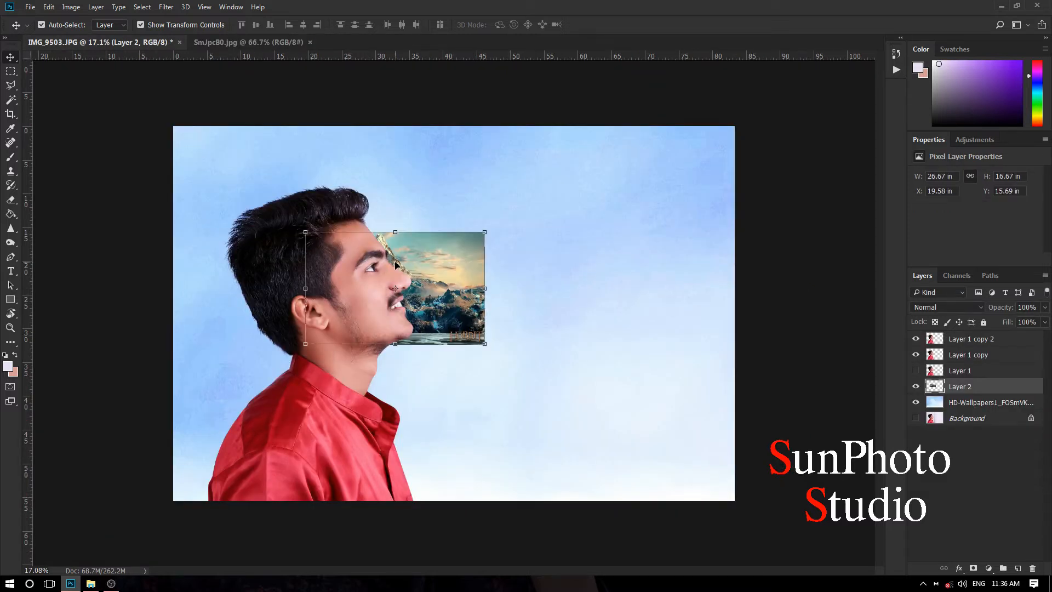
Bring the mountain layer to the top of the stack and scale it to about 354%, positioning the peak over the man's head.
{"action": "left_click_drag", "start_coordinate": [979, 392], "coordinate": [980, 339]}
{"action": "left_click_drag", "start_coordinate": [437, 310], "coordinate": [372, 271]}
{"action": "left_click_drag", "start_coordinate": [421, 305], "coordinate": [876, 586]}
{"action": "left_click_drag", "start_coordinate": [594, 465], "coordinate": [370, 453]}
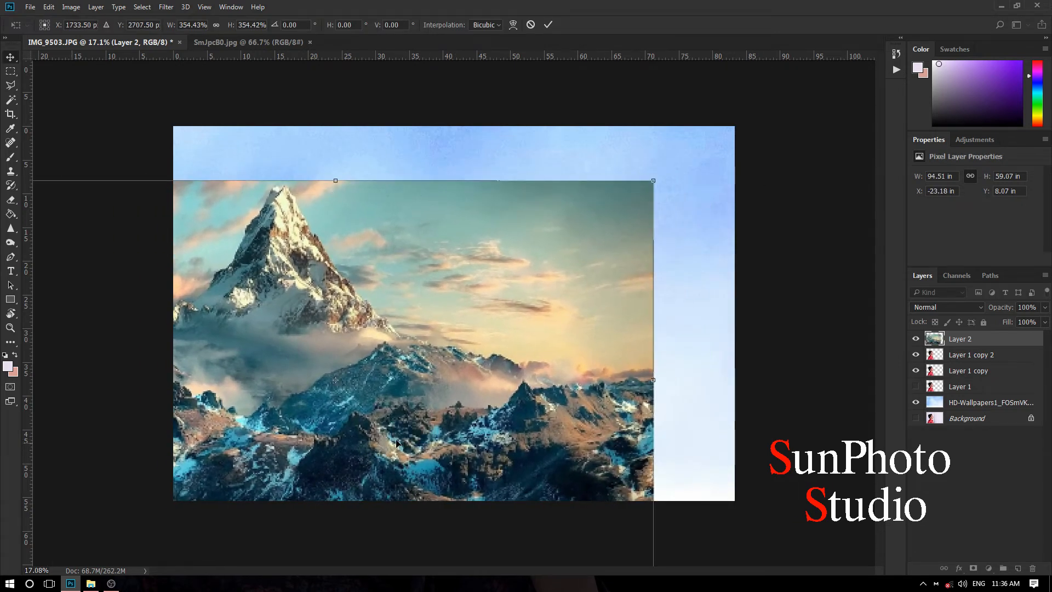
{"action": "key", "text": "Return"}
Try clipping the mountain layer to Layer 1 copy 2.
{"action": "right_click", "coordinate": [963, 341]}
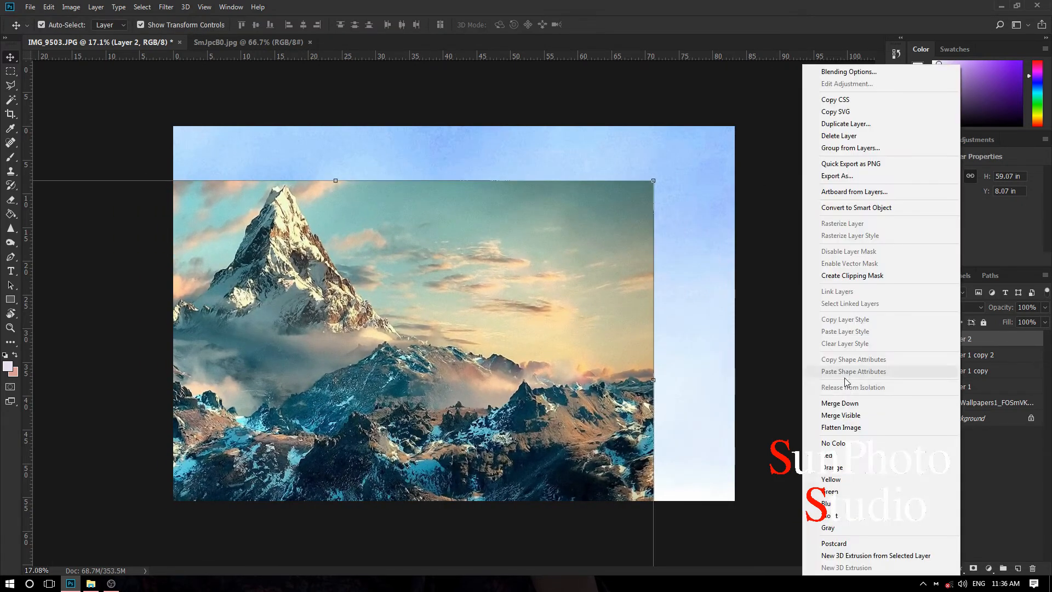
{"action": "left_click", "coordinate": [853, 275]}
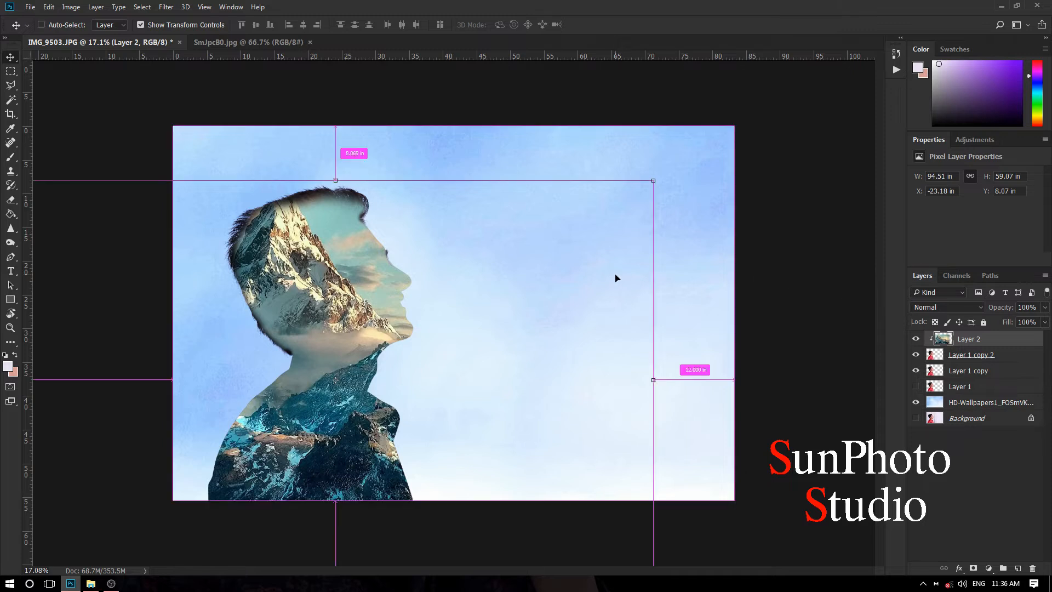
{"action": "key", "text": "ctrl+alt+g"}
Move the mountain layer directly above Layer 1 and delete Layer 1 copy and Layer 1 copy 2.
{"action": "left_click_drag", "start_coordinate": [965, 344], "coordinate": [960, 372]}
{"action": "right_click", "coordinate": [959, 370]}
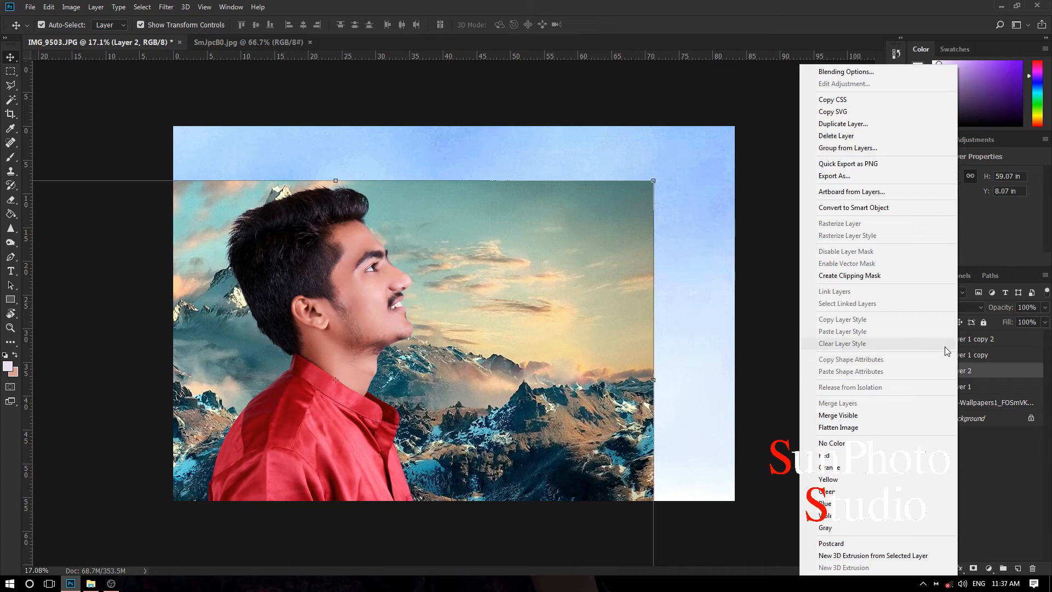
{"action": "left_click", "coordinate": [983, 373]}
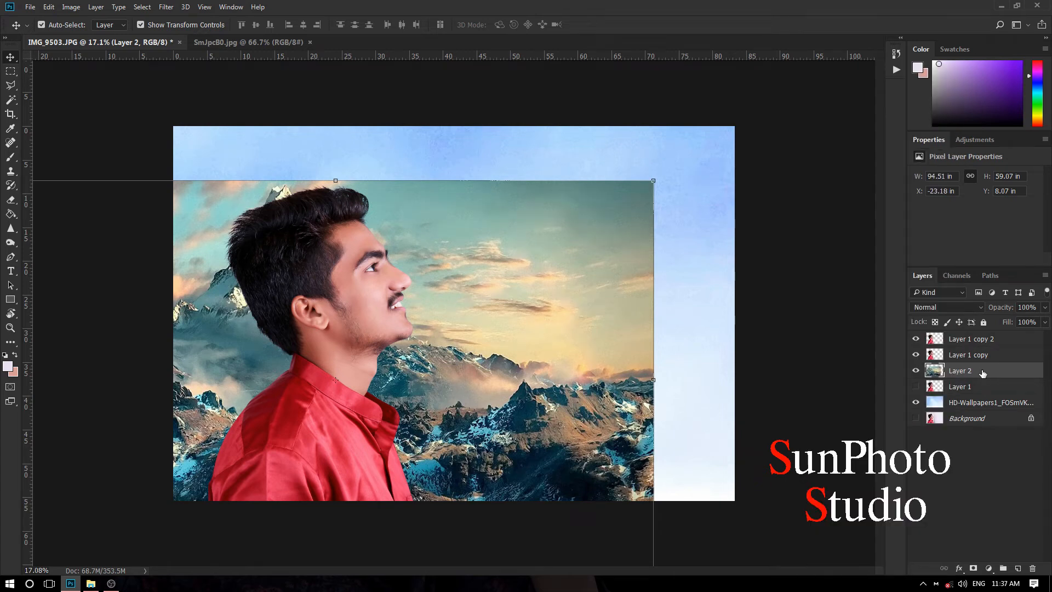
{"action": "left_click", "coordinate": [943, 358]}
{"action": "key", "text": "Delete"}
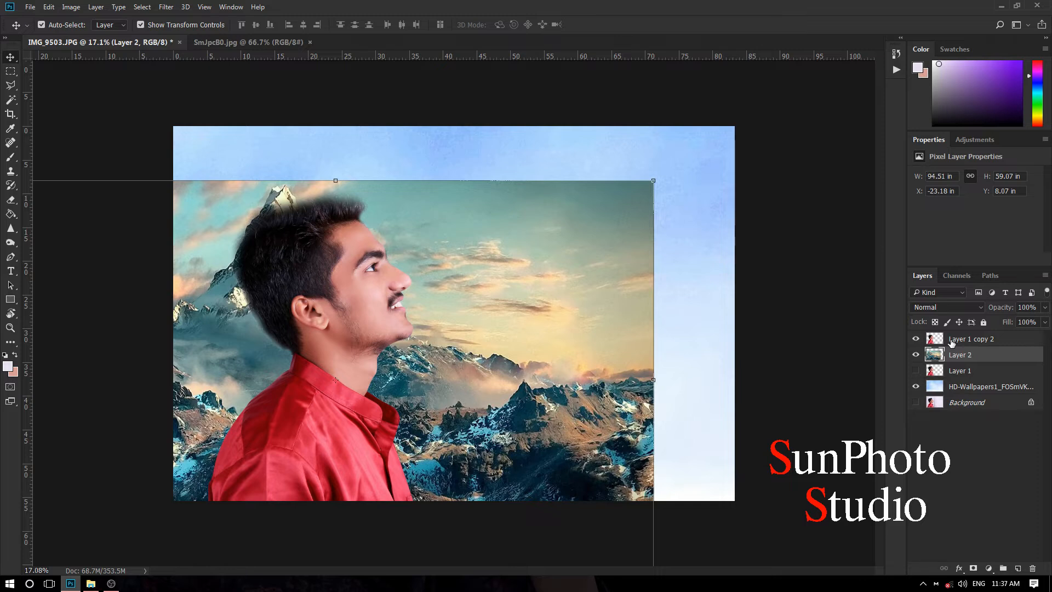
{"action": "left_click", "coordinate": [951, 342]}
{"action": "key", "text": "Delete"}
Clip the mountain layer to Layer 1 with a clipping mask and make Layer 1 visible.
{"action": "right_click", "coordinate": [951, 344]}
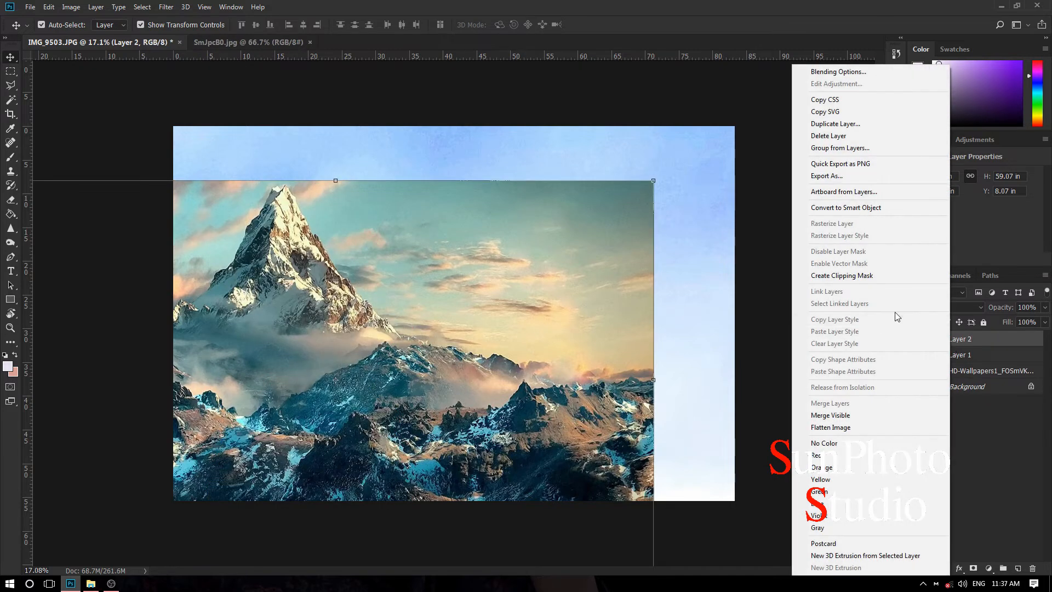
{"action": "left_click", "coordinate": [865, 277]}
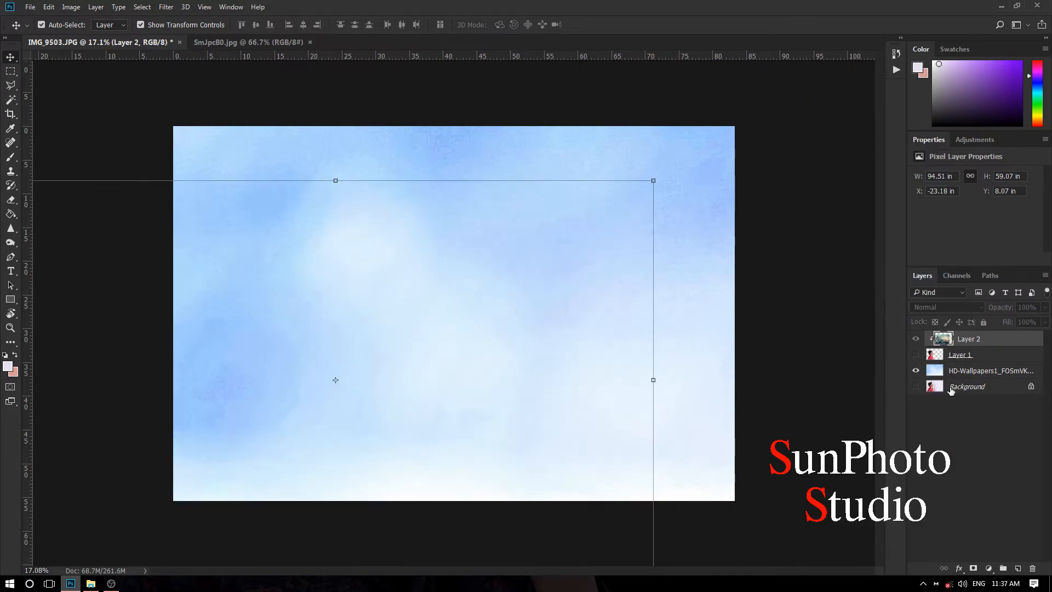
{"action": "left_click", "coordinate": [916, 355]}
Scale the clipped mountain layer to about 87% and reposition it so the peak sits inside the man's head silhouette.
{"action": "key", "text": "ctrl"}
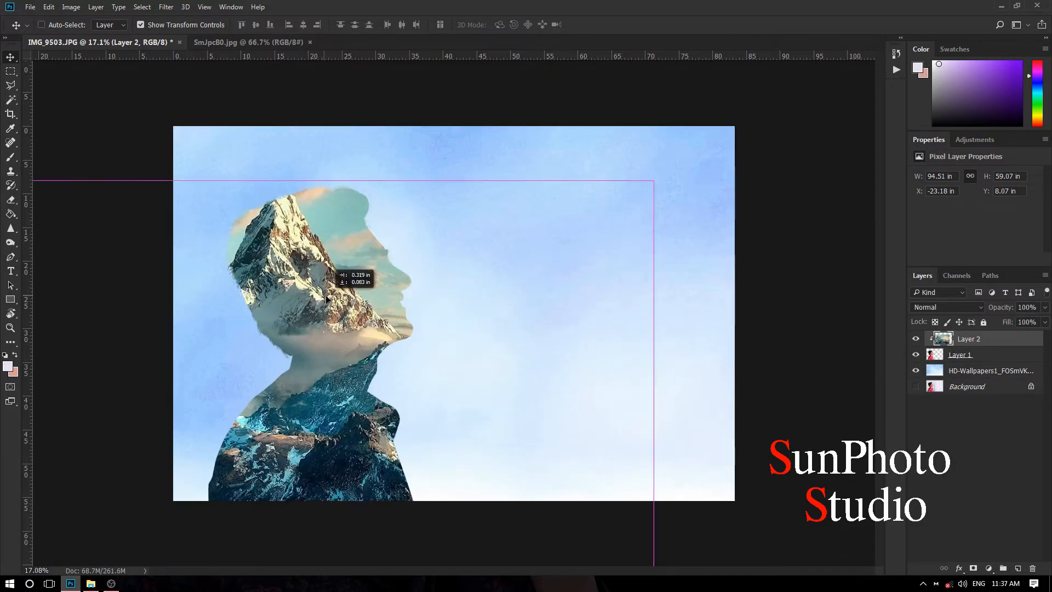
{"action": "left_click_drag", "start_coordinate": [333, 319], "coordinate": [356, 313]}
{"action": "key", "text": "ctrl+minus"}
{"action": "left_click_drag", "start_coordinate": [613, 232], "coordinate": [509, 297]}
{"action": "mouse_move", "coordinate": [449, 377]}
{"action": "left_mouse_down"}
{"action": "mouse_move", "coordinate": [457, 327]}
{"action": "mouse_move", "coordinate": [451, 357]}
{"action": "left_mouse_up"}
{"action": "left_click_drag", "start_coordinate": [516, 247], "coordinate": [565, 213]}
{"action": "left_click_drag", "start_coordinate": [507, 299], "coordinate": [492, 300]}
{"action": "key", "text": "Return"}
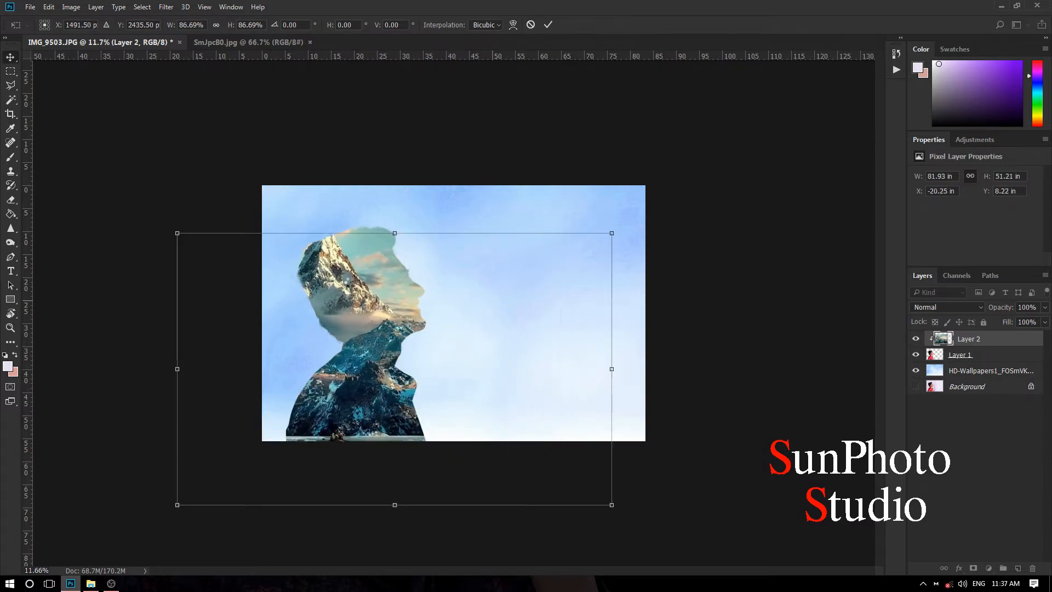
Lower the opacity of the clipped mountain layer, Layer 2, to 70%.
{"action": "scroll", "coordinate": [322, 302], "scroll_direction": "up", "scroll_amount": 3}
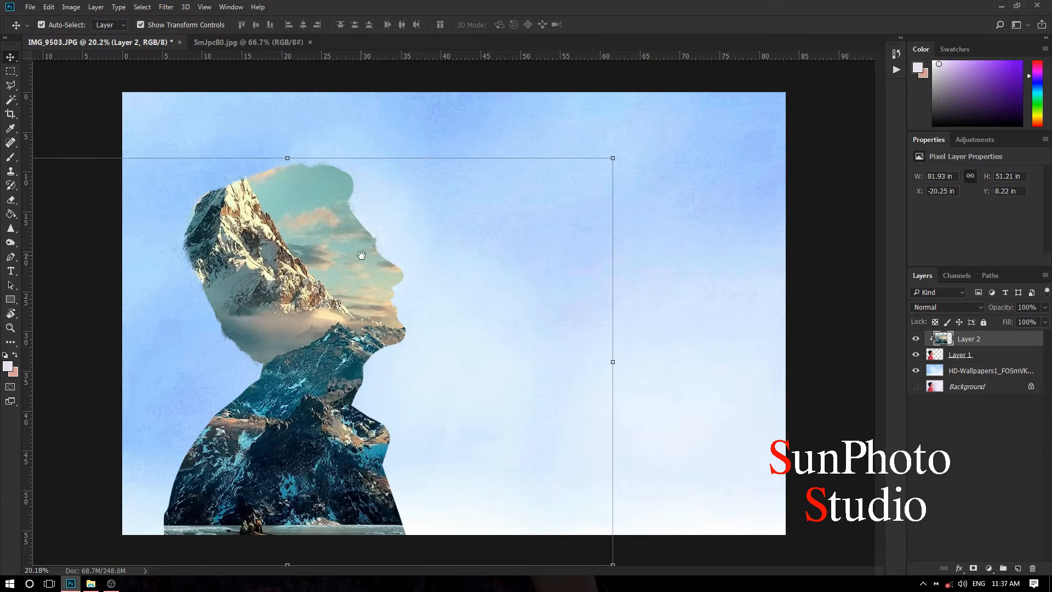
{"action": "scroll", "coordinate": [279, 300], "scroll_direction": "up", "scroll_amount": 2}
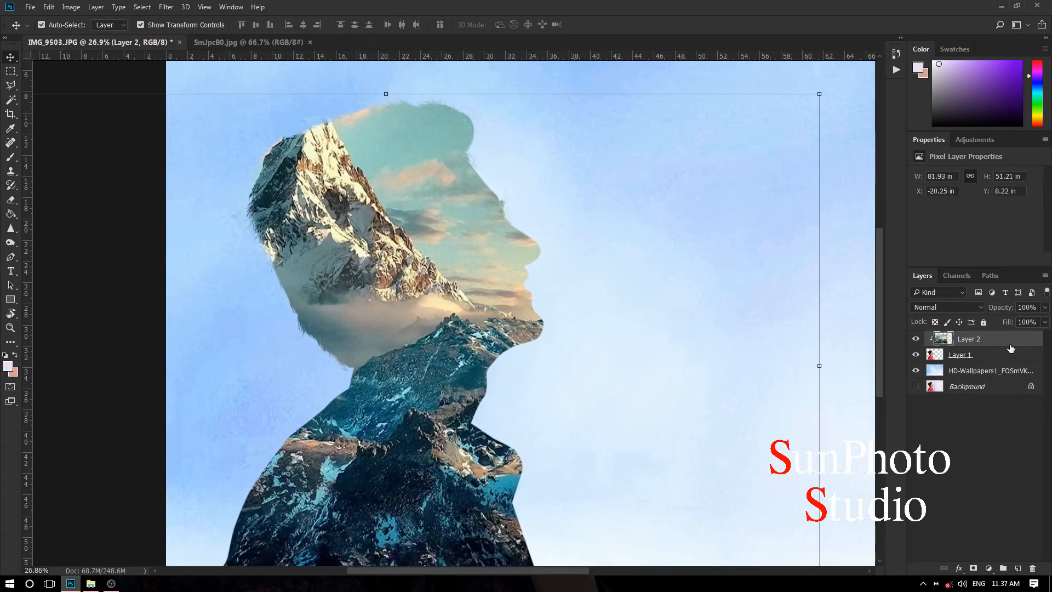
{"action": "left_click_drag", "start_coordinate": [1000, 310], "coordinate": [985, 310]}
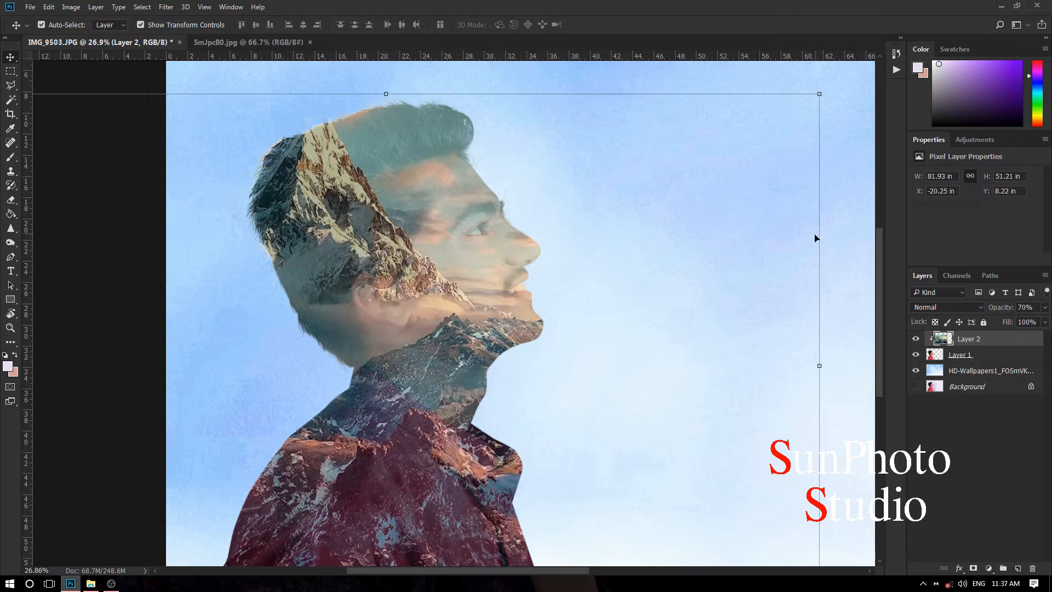
Try darkening and lightening blend modes on Layer 2, including Darken, Linear Burn and Lighten.
{"action": "left_click", "coordinate": [914, 308]}
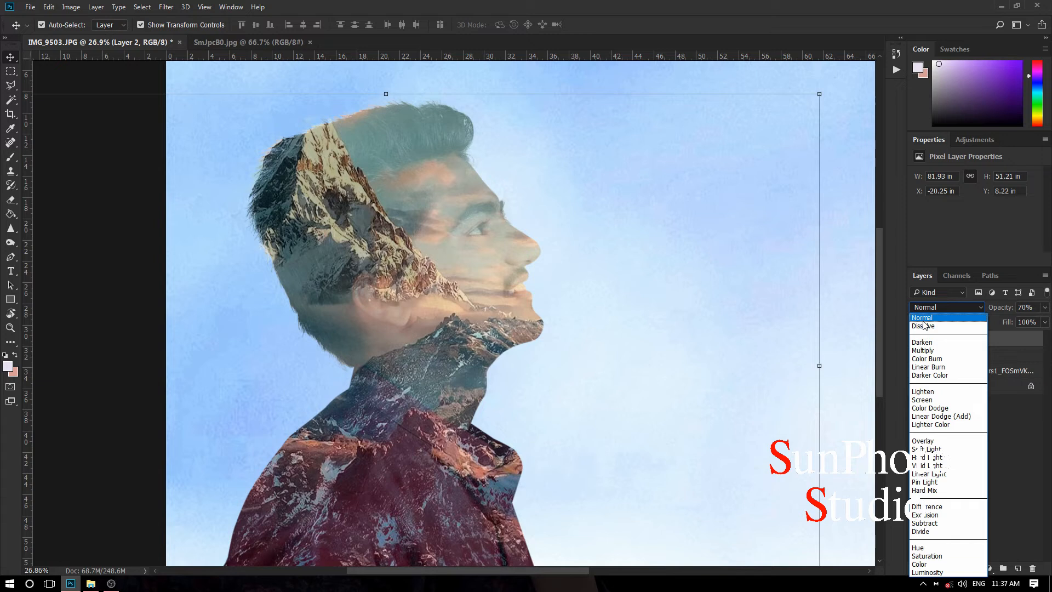
{"action": "left_click", "coordinate": [923, 308]}
{"action": "key", "text": "Down"}
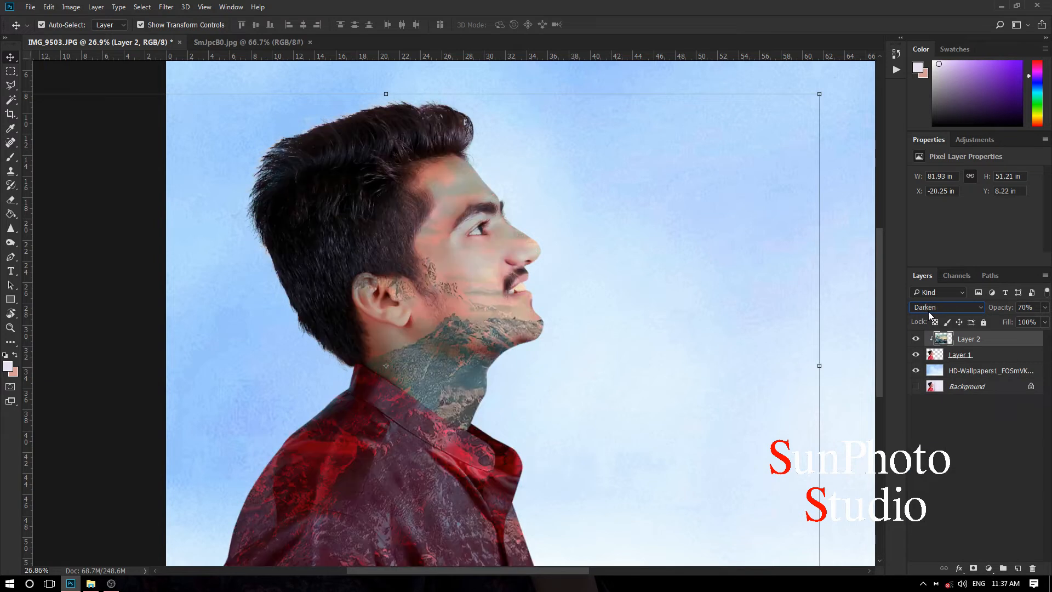
{"action": "key", "text": "Down"}
{"action": "key", "text": "Down"}
{"action": "key", "text": "Down"}
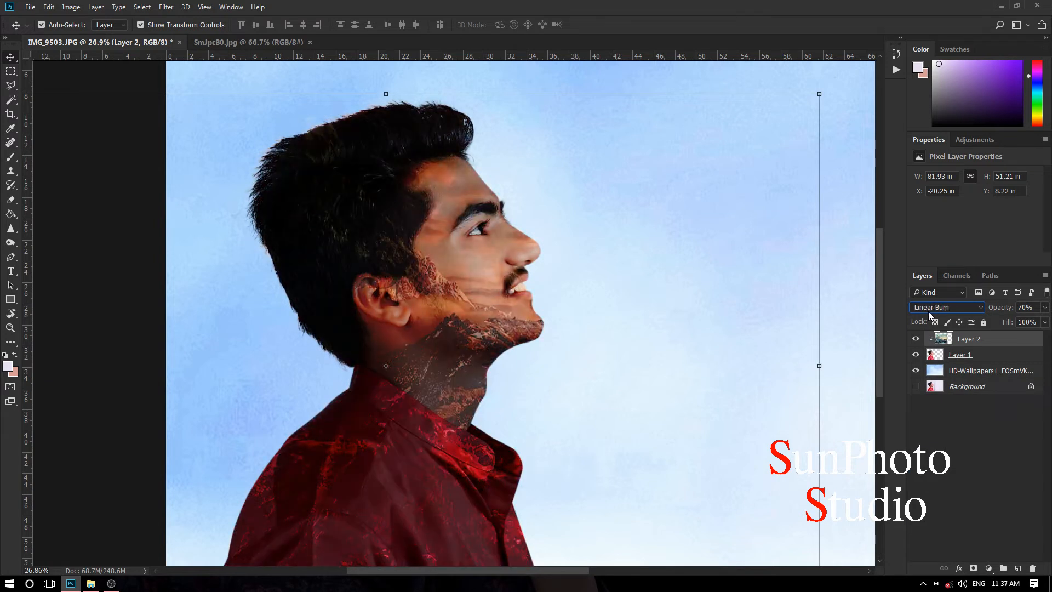
{"action": "key", "text": "Down"}
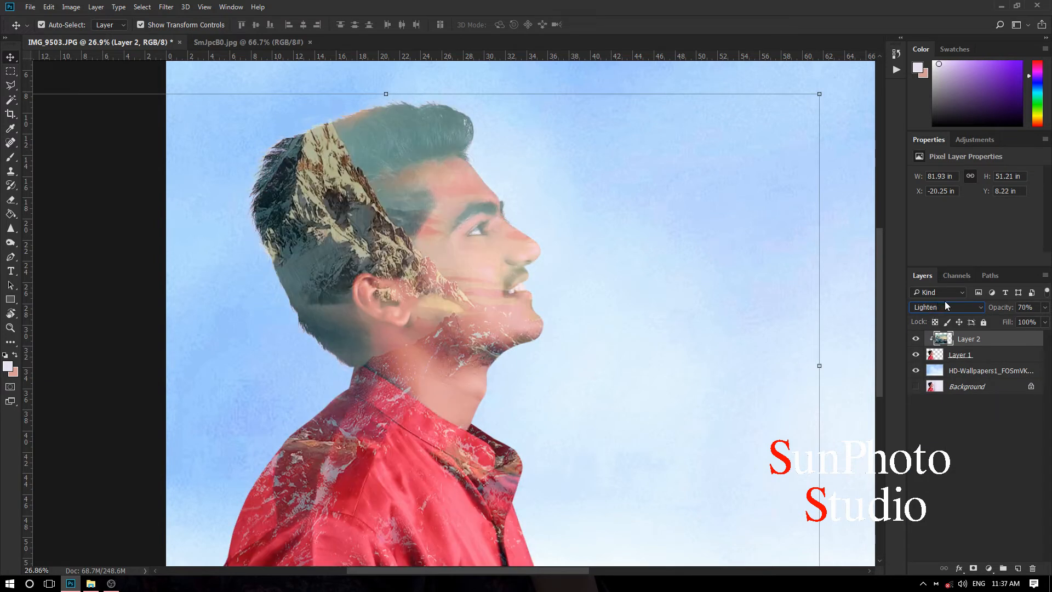
Raise Layer 2's opacity to 100% and try blend modes from Linear Dodge (Add) through Hard Light to Vivid Light.
{"action": "left_click_drag", "start_coordinate": [992, 310], "coordinate": [1011, 310]}
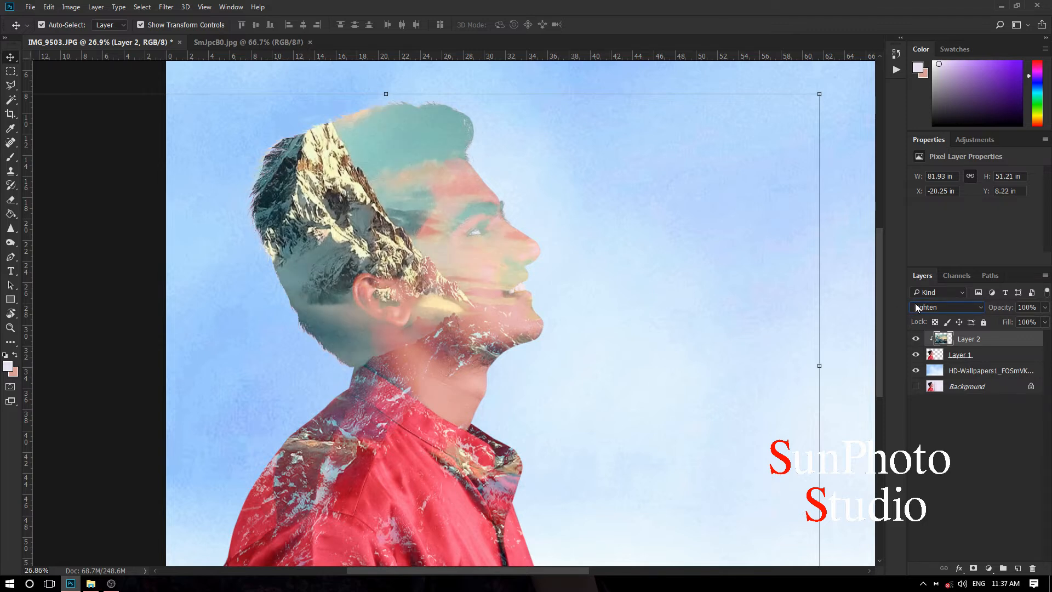
{"action": "key", "text": "Down"}
{"action": "key", "text": "Down"}
{"action": "key", "text": "Down"}
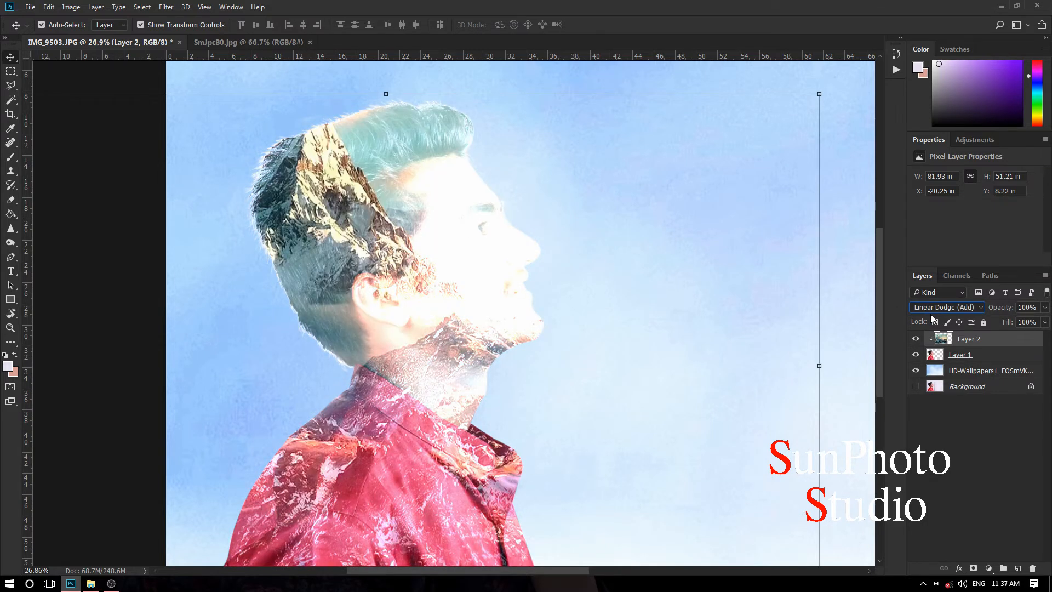
{"action": "key", "text": "Down"}
{"action": "key", "text": "Down"}
{"action": "key", "text": "Down"}
{"action": "key", "text": "Down"}
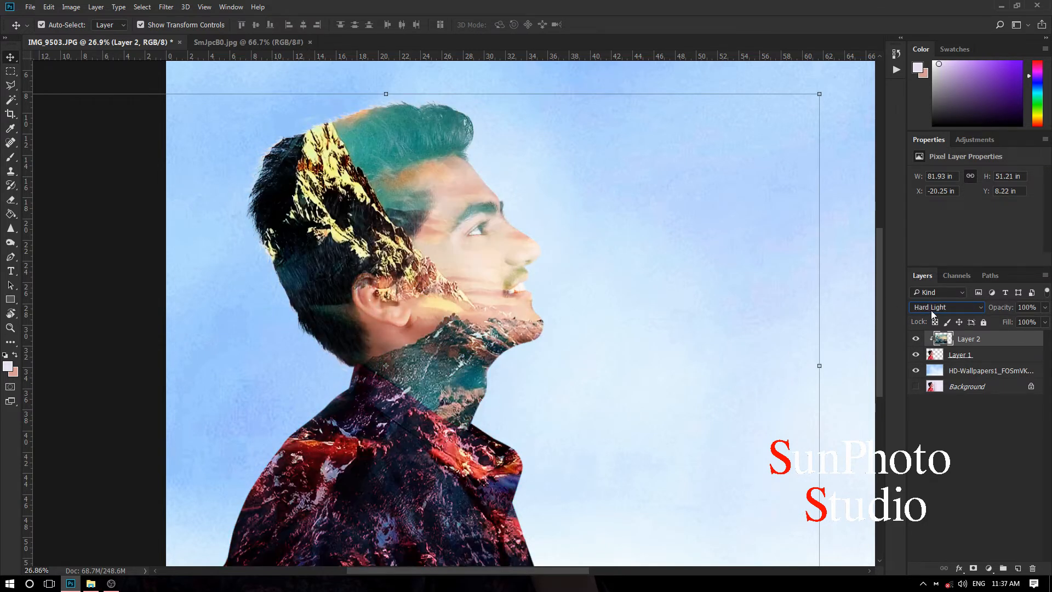
{"action": "key", "text": "Down"}
Return Layer 2 to the Normal blend mode and set its opacity to 72%.
{"action": "left_click", "coordinate": [932, 307]}
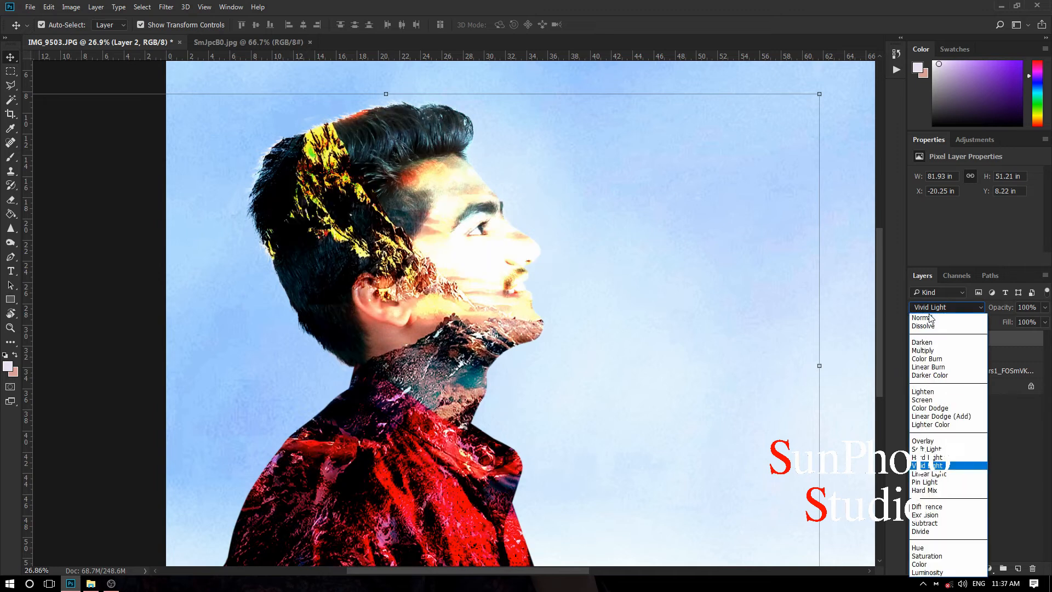
{"action": "left_click", "coordinate": [976, 315]}
{"action": "mouse_move", "coordinate": [995, 310]}
{"action": "left_mouse_down"}
{"action": "mouse_move", "coordinate": [977, 310]}
{"action": "mouse_move", "coordinate": [1014, 310]}
{"action": "left_mouse_up"}
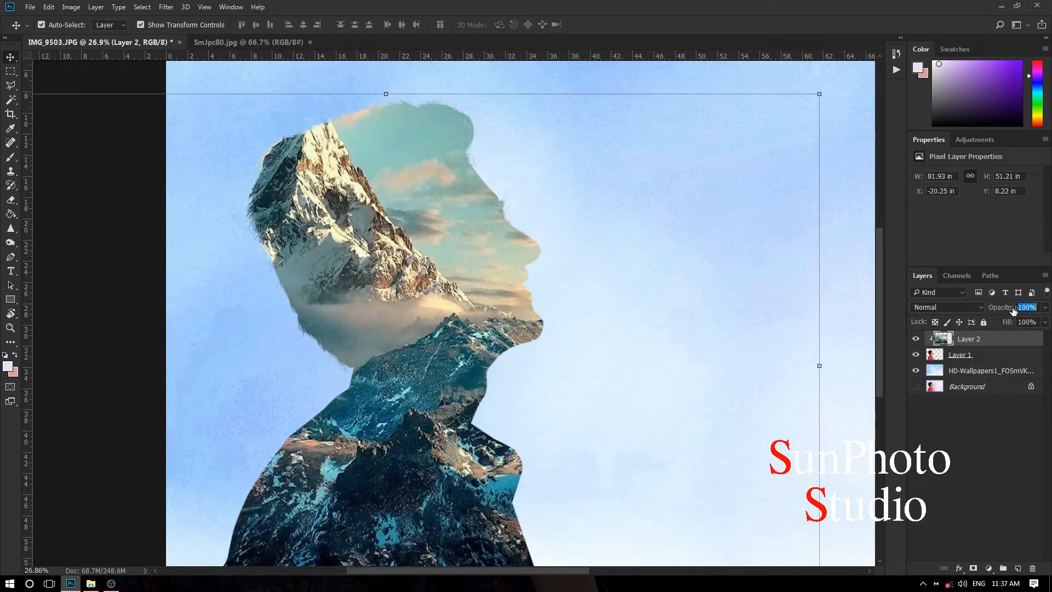
{"action": "left_click", "coordinate": [405, 231], "text": "alt"}
{"action": "left_click", "coordinate": [406, 231], "text": "alt"}
{"action": "left_click_drag", "start_coordinate": [1009, 310], "coordinate": [994, 312]}
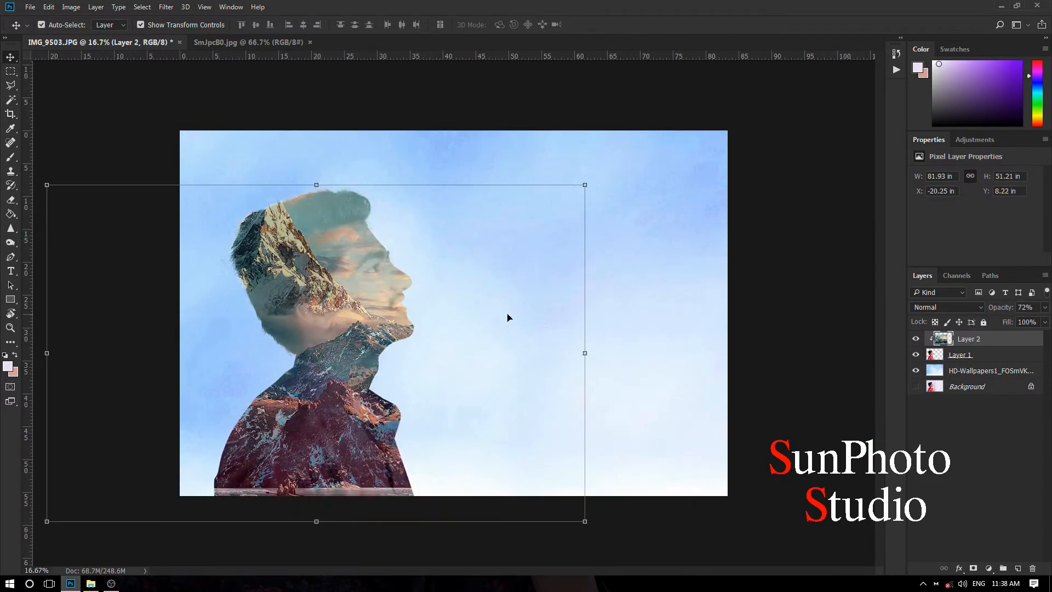
{"action": "left_click", "coordinate": [328, 287], "text": "ctrl"}
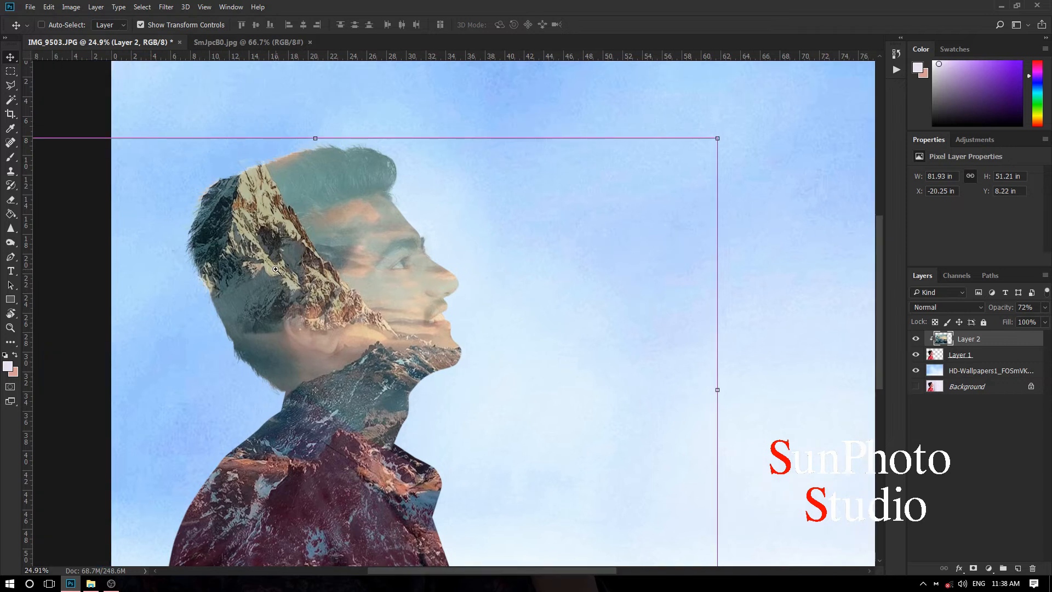
{"action": "left_click", "coordinate": [293, 286], "text": "ctrl"}
{"action": "left_click_drag", "start_coordinate": [342, 282], "coordinate": [349, 236]}
{"action": "key", "text": "ctrl+minus"}
{"action": "key", "text": "ctrl+minus"}
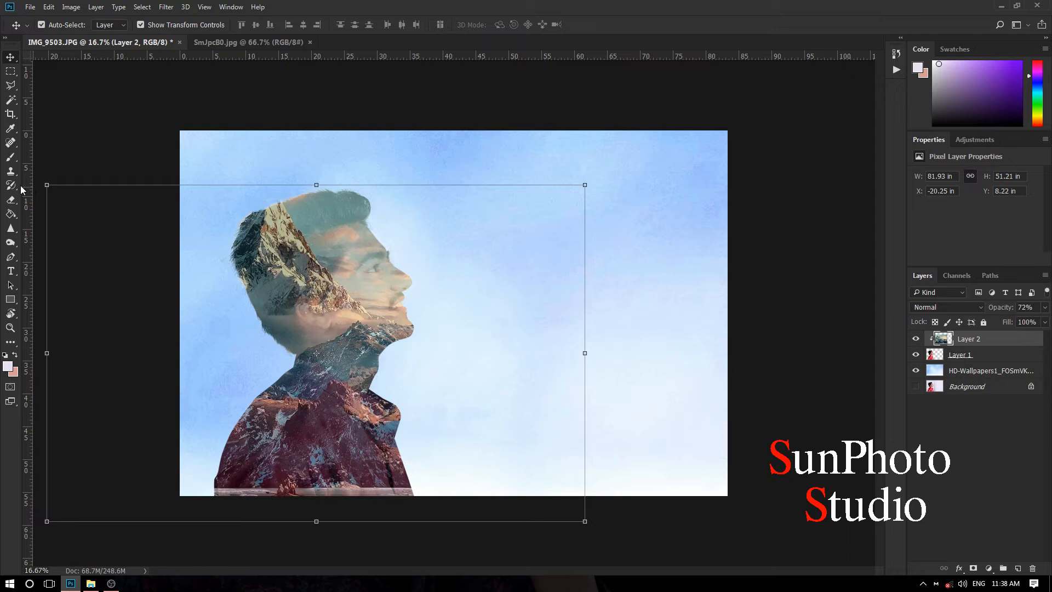
Erase the mountain texture over the man's eye, nose and mouth on Layer 2 using the Eraser at 37% opacity.
{"action": "left_click", "coordinate": [13, 201]}
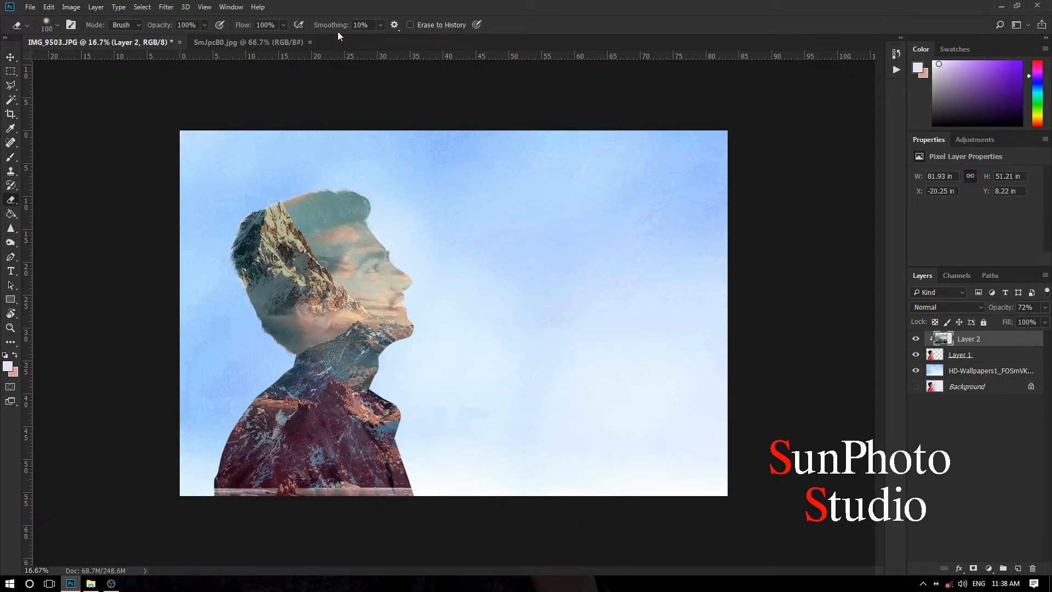
{"action": "left_click_drag", "start_coordinate": [154, 30], "coordinate": [119, 34]}
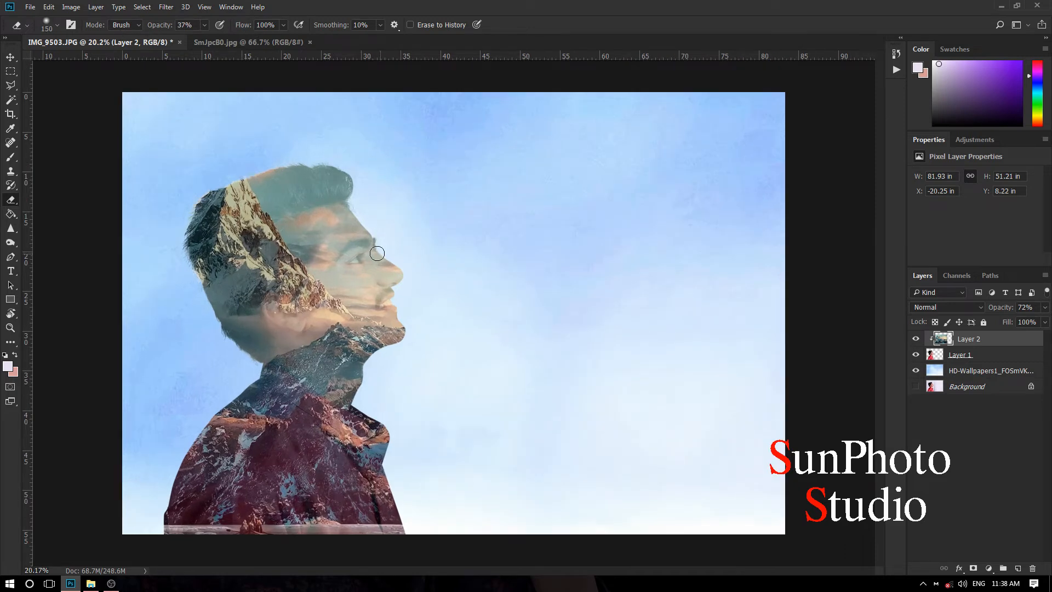
{"action": "mouse_move", "coordinate": [394, 250]}
{"action": "left_mouse_down"}
{"action": "mouse_move", "coordinate": [416, 266]}
{"action": "mouse_move", "coordinate": [402, 285]}
{"action": "mouse_move", "coordinate": [432, 283]}
{"action": "mouse_move", "coordinate": [414, 288]}
{"action": "mouse_move", "coordinate": [428, 272]}
{"action": "mouse_move", "coordinate": [374, 235]}
{"action": "left_mouse_up"}
{"action": "key", "text": "bracketleft"}
{"action": "key", "text": "bracketleft"}
{"action": "scroll", "coordinate": [357, 234], "scroll_direction": "up", "scroll_amount": 2, "text": "alt"}
{"action": "key", "text": "bracketleft"}
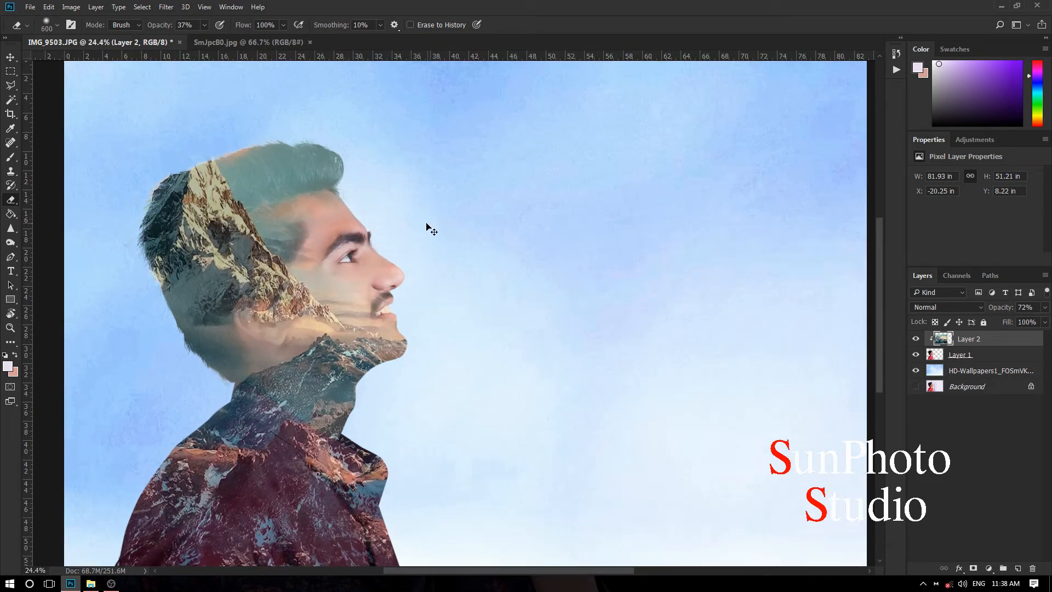
{"action": "scroll", "coordinate": [395, 280], "scroll_direction": "down", "scroll_amount": 3, "text": "alt"}
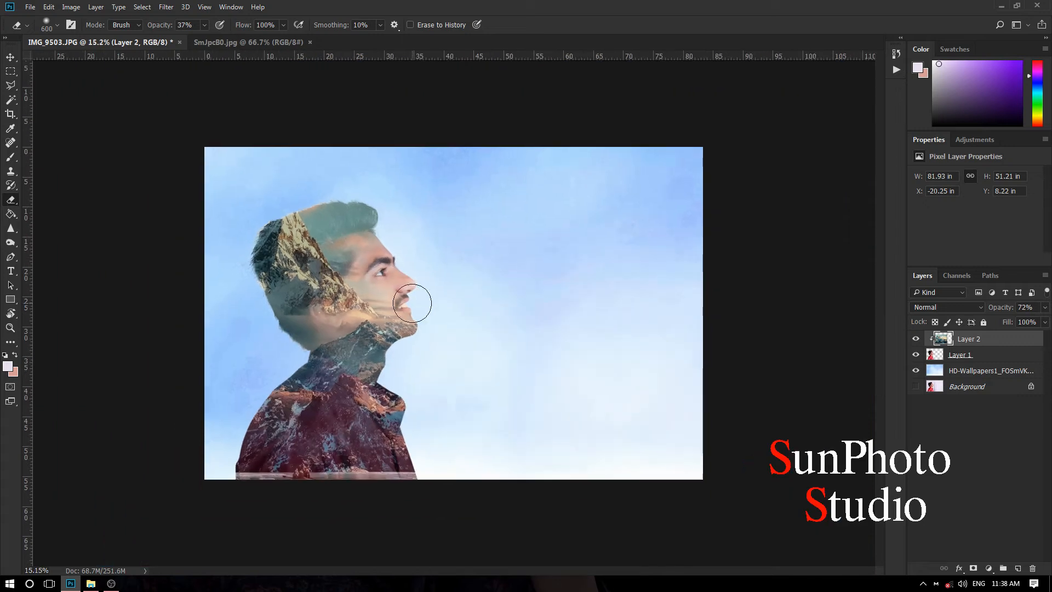
{"action": "scroll", "coordinate": [370, 288], "scroll_direction": "up", "scroll_amount": 1, "text": "alt"}
{"action": "scroll", "coordinate": [370, 288], "scroll_direction": "up", "scroll_amount": 2, "text": "alt"}
{"action": "scroll", "coordinate": [378, 282], "scroll_direction": "up", "scroll_amount": 3, "text": "alt"}
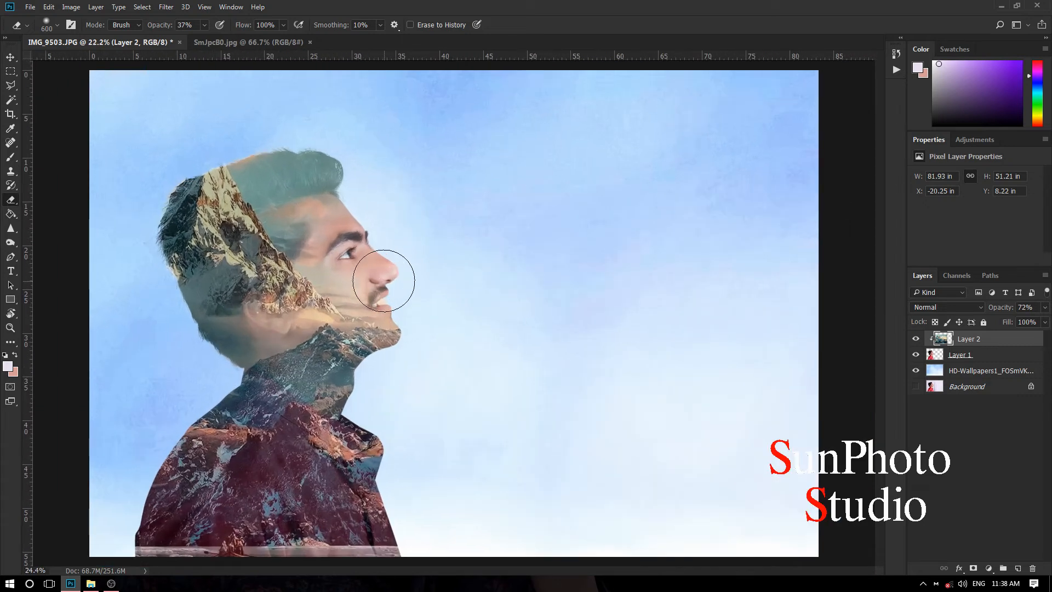
{"action": "left_click_drag", "start_coordinate": [312, 289], "coordinate": [374, 291]}
{"action": "scroll", "coordinate": [370, 292], "scroll_direction": "down", "scroll_amount": 5, "text": "alt"}
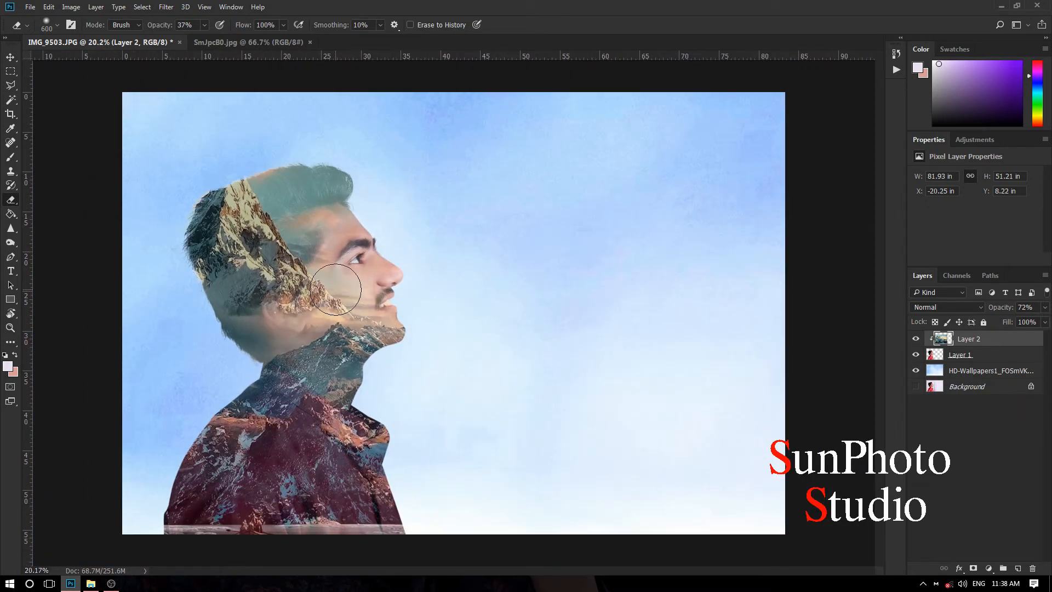
{"action": "scroll", "coordinate": [281, 211], "scroll_direction": "up", "scroll_amount": 3, "text": "alt"}
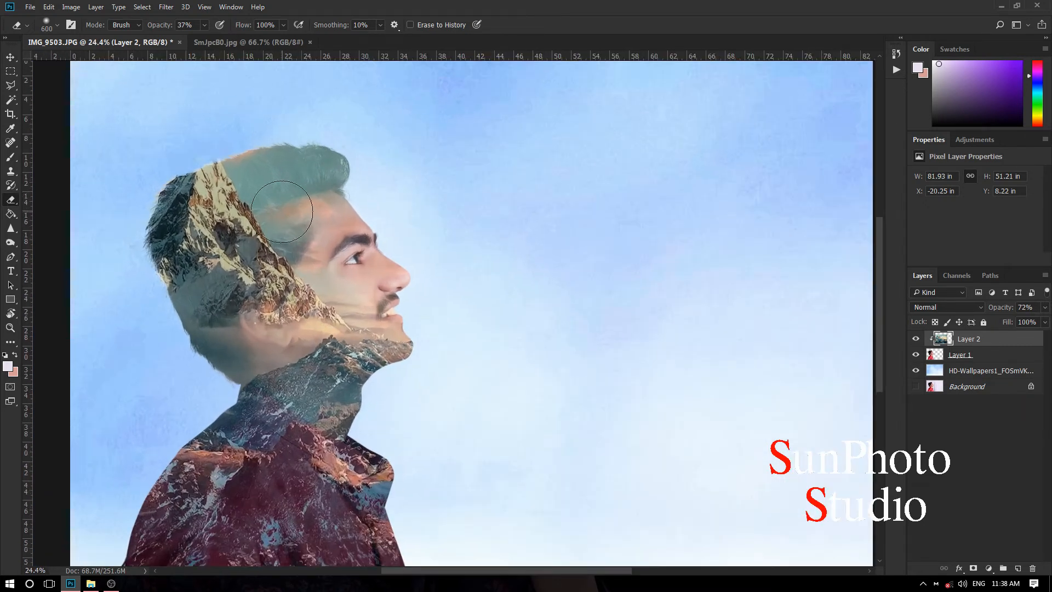
Copy the mountain picture from SmJpc80.jpg into the IMG_9503.JPG composite and place its layer directly beneath Layer 1.
{"action": "left_click", "coordinate": [216, 42]}
{"action": "left_click", "coordinate": [10, 57]}
{"action": "left_click_drag", "start_coordinate": [329, 143], "coordinate": [460, 249]}
{"action": "scroll", "coordinate": [459, 249], "scroll_direction": "down", "scroll_amount": 3}
{"action": "left_click_drag", "start_coordinate": [984, 340], "coordinate": [983, 378]}
Scale the new mountain background to about 108 × 68 in and position it to cover the whole canvas.
{"action": "left_click_drag", "start_coordinate": [530, 320], "coordinate": [835, 510]}
{"action": "left_click_drag", "start_coordinate": [603, 395], "coordinate": [553, 414]}
{"action": "key", "text": "Return"}
{"action": "key", "text": "ctrl+plus"}
{"action": "left_click_drag", "start_coordinate": [498, 326], "coordinate": [501, 320]}
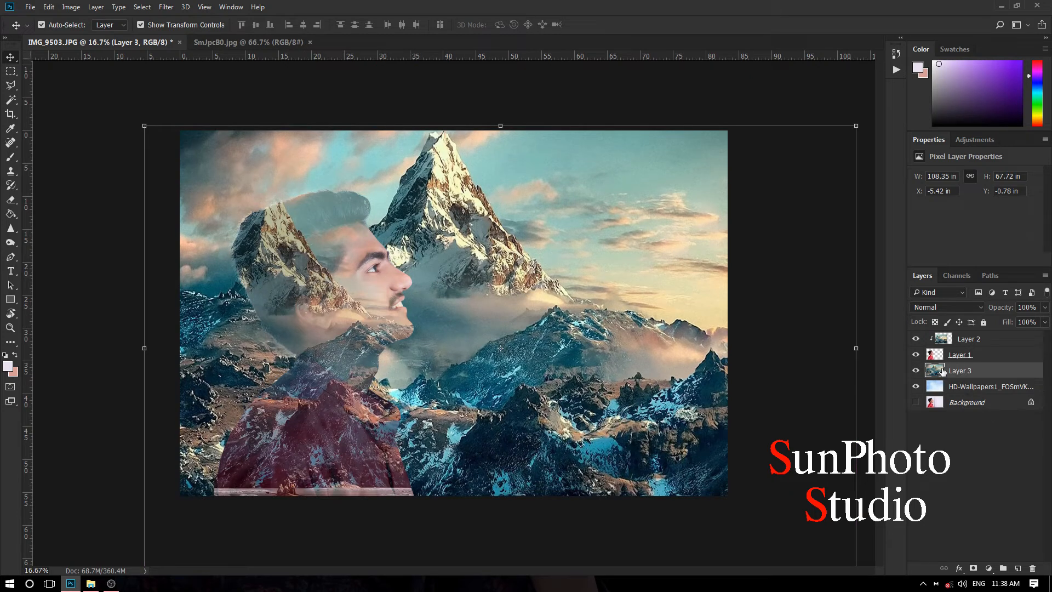
Duplicate Layer 2 and move the copy below Layer 3, directly above the blue wallpaper layer.
{"action": "left_click", "coordinate": [958, 341]}
{"action": "key", "text": "ctrl+j"}
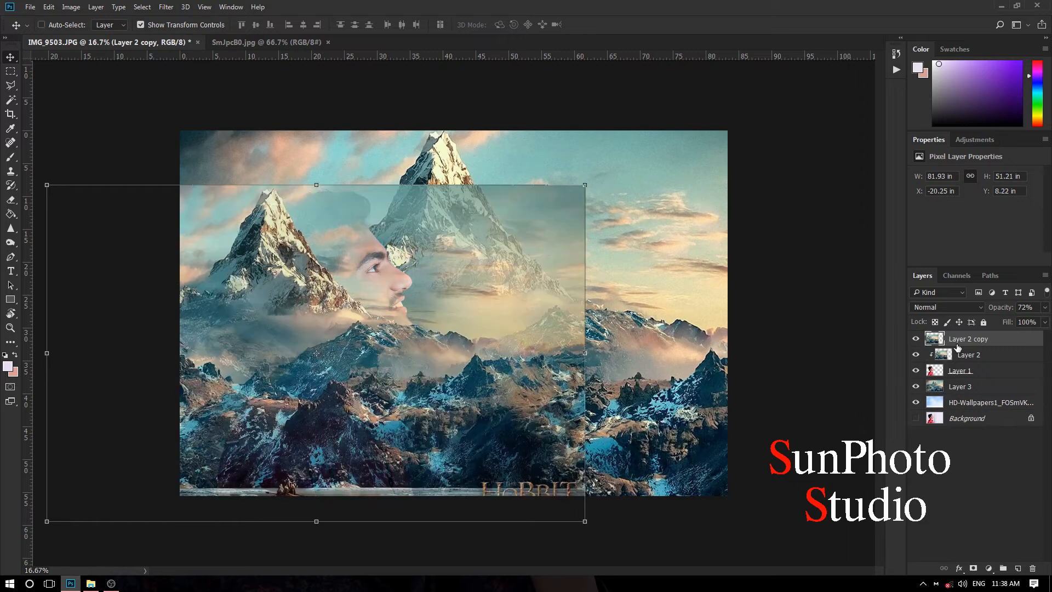
{"action": "left_click_drag", "start_coordinate": [964, 342], "coordinate": [964, 394]}
Try enlarging Layer 2 copy to about 101 × 63 in, shifting it and moving it above Layer 3.
{"action": "left_click_drag", "start_coordinate": [584, 185], "coordinate": [728, 106]}
{"action": "left_click_drag", "start_coordinate": [591, 274], "coordinate": [630, 295]}
{"action": "key", "text": "Return"}
{"action": "left_click_drag", "start_coordinate": [956, 388], "coordinate": [956, 372]}
{"action": "key", "text": "ctrl"}
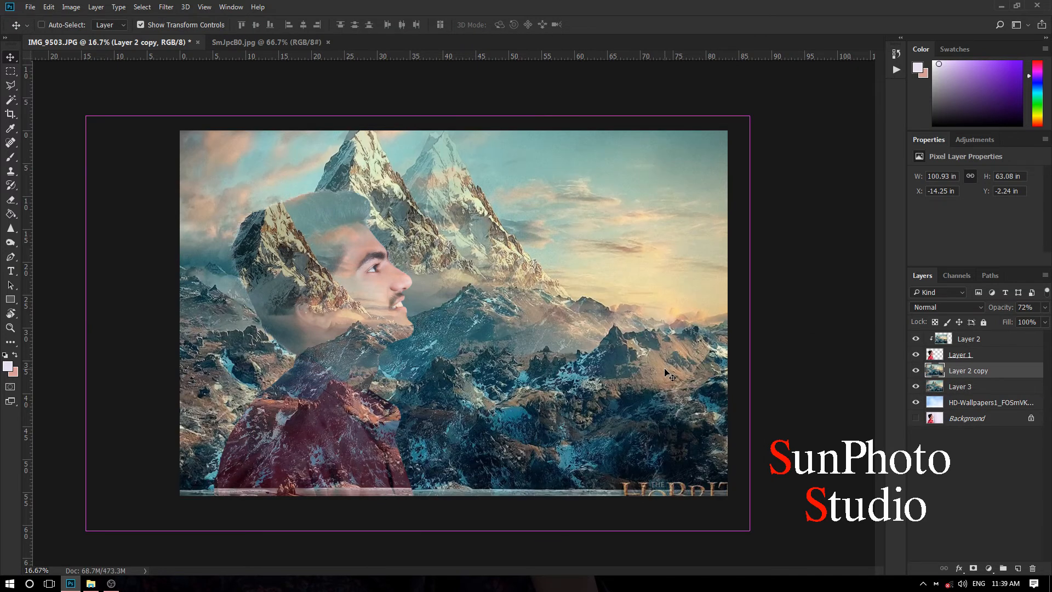
{"action": "key", "text": "ctrl+bracketleft"}
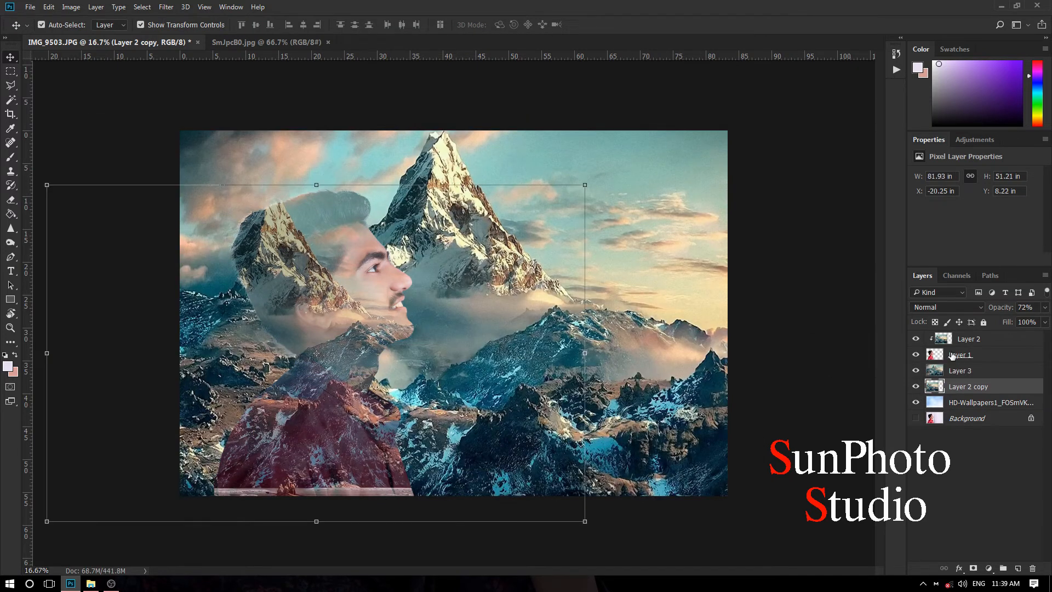
Duplicate Layer 2 again and place the unclipped second copy between Layer 1 and Layer 3.
{"action": "left_click", "coordinate": [953, 340]}
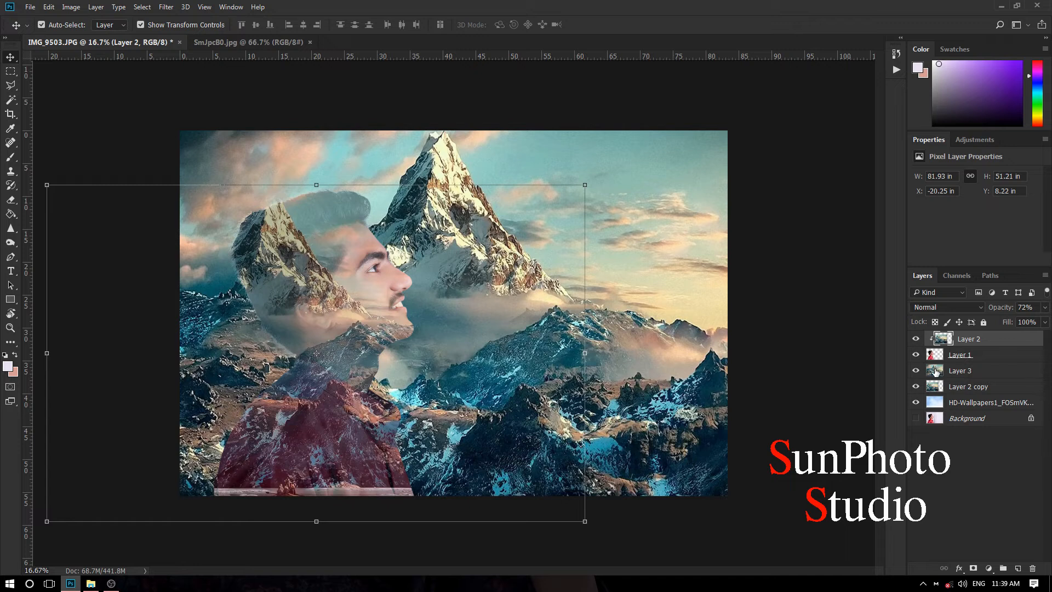
{"action": "left_click_drag", "start_coordinate": [963, 344], "coordinate": [1017, 568]}
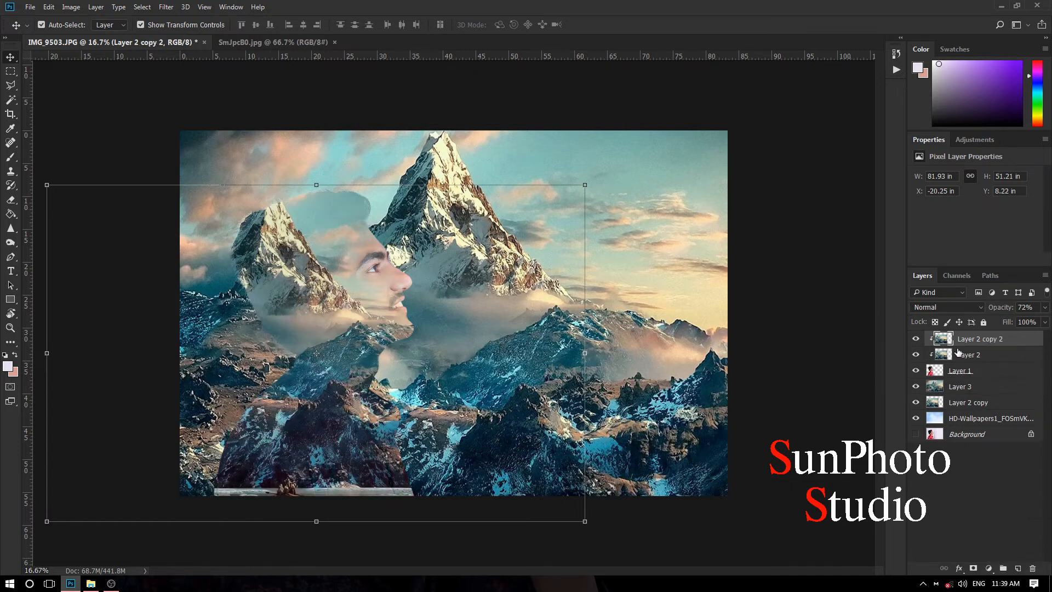
{"action": "left_click_drag", "start_coordinate": [970, 342], "coordinate": [967, 378]}
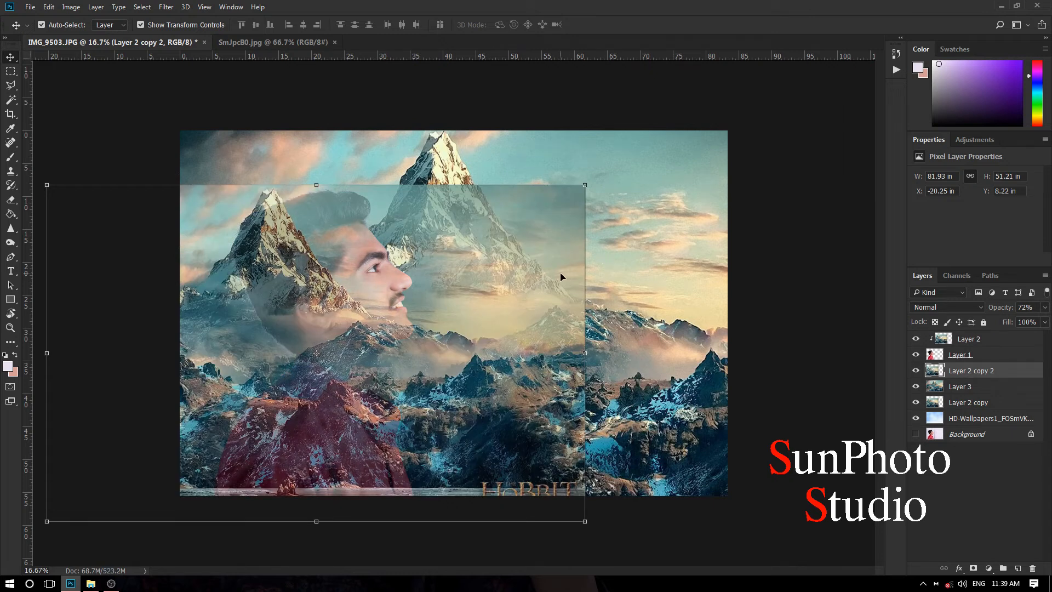
Partly erase Layer 2 copy 2 over the large central peak with an enlarged Eraser brush at 37% opacity.
{"action": "left_click", "coordinate": [10, 200]}
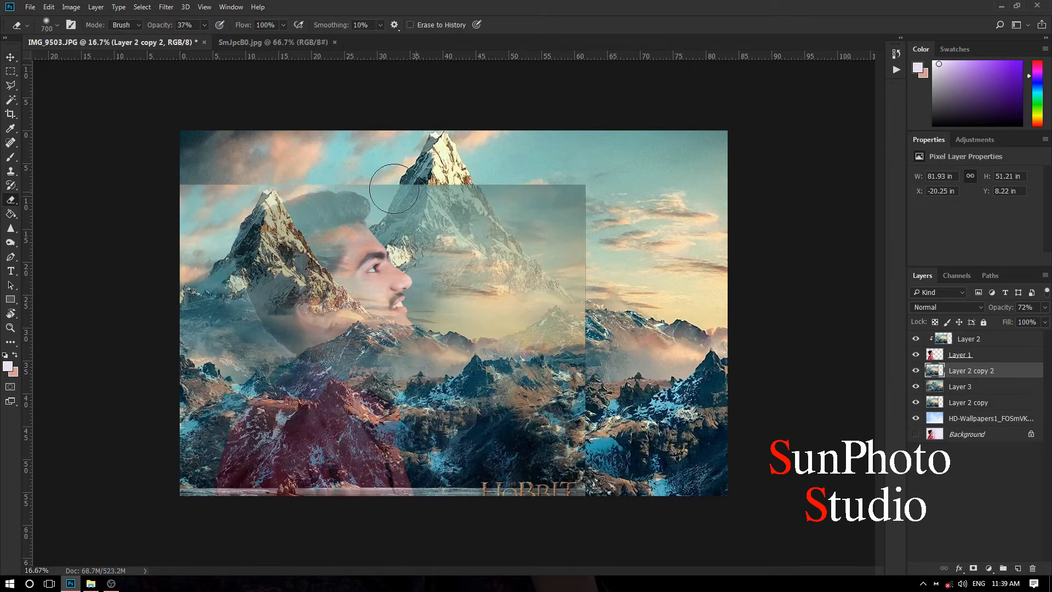
{"action": "key", "text": "bracketright"}
{"action": "key", "text": "bracketright"}
{"action": "key", "text": "bracketright"}
{"action": "key", "text": "bracketright"}
{"action": "key", "text": "bracketright"}
{"action": "key", "text": "bracketright"}
{"action": "mouse_move", "coordinate": [433, 232]}
{"action": "left_mouse_down"}
{"action": "mouse_move", "coordinate": [587, 240]}
{"action": "mouse_move", "coordinate": [578, 253]}
{"action": "left_mouse_up"}
Erase Layer 2 copy 2 outside the man's silhouette, over the central peak and foreground, with a large Eraser at 100% opacity.
{"action": "left_click_drag", "start_coordinate": [170, 25], "coordinate": [532, 102]}
{"action": "key", "text": "bracketright"}
{"action": "key", "text": "bracketright"}
{"action": "mouse_move", "coordinate": [406, 209]}
{"action": "left_mouse_down"}
{"action": "mouse_move", "coordinate": [419, 261]}
{"action": "mouse_move", "coordinate": [493, 218]}
{"action": "mouse_move", "coordinate": [620, 204]}
{"action": "mouse_move", "coordinate": [560, 194]}
{"action": "mouse_move", "coordinate": [585, 322]}
{"action": "mouse_move", "coordinate": [631, 408]}
{"action": "mouse_move", "coordinate": [631, 386]}
{"action": "mouse_move", "coordinate": [567, 457]}
{"action": "mouse_move", "coordinate": [469, 526]}
{"action": "mouse_move", "coordinate": [430, 537]}
{"action": "mouse_move", "coordinate": [425, 562]}
{"action": "mouse_move", "coordinate": [451, 544]}
{"action": "mouse_move", "coordinate": [165, 541]}
{"action": "left_mouse_up"}
{"action": "key", "text": "bracketright"}
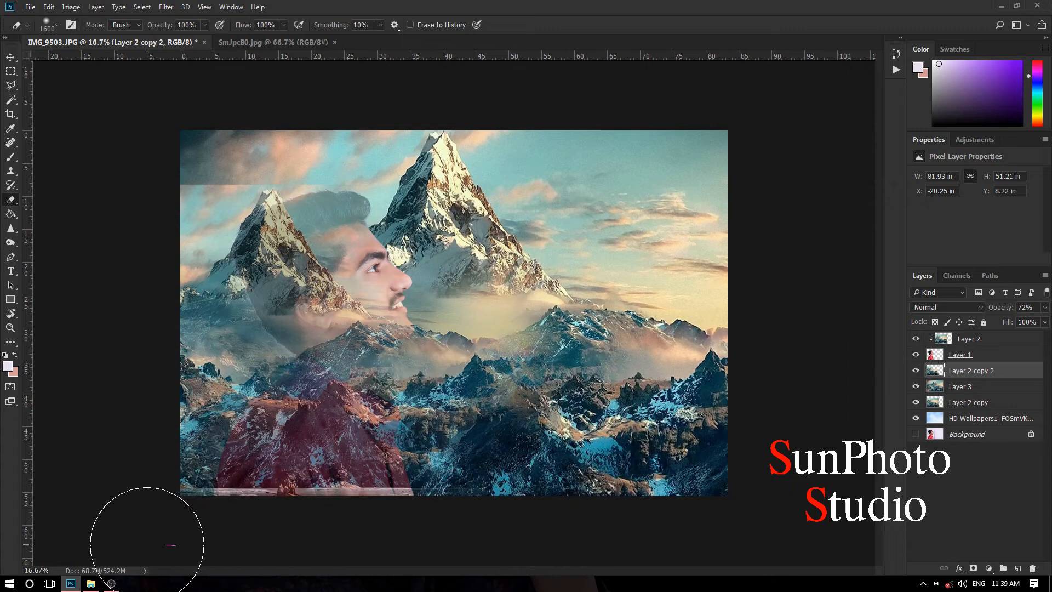
Erase the remaining hard edge of Layer 2 copy 2 in the sky above the small peak, reducing the brush to 500.
{"action": "key", "text": "bracketleft"}
{"action": "key", "text": "bracketleft"}
{"action": "key", "text": "bracketleft"}
{"action": "key", "text": "bracketleft"}
{"action": "key", "text": "bracketleft"}
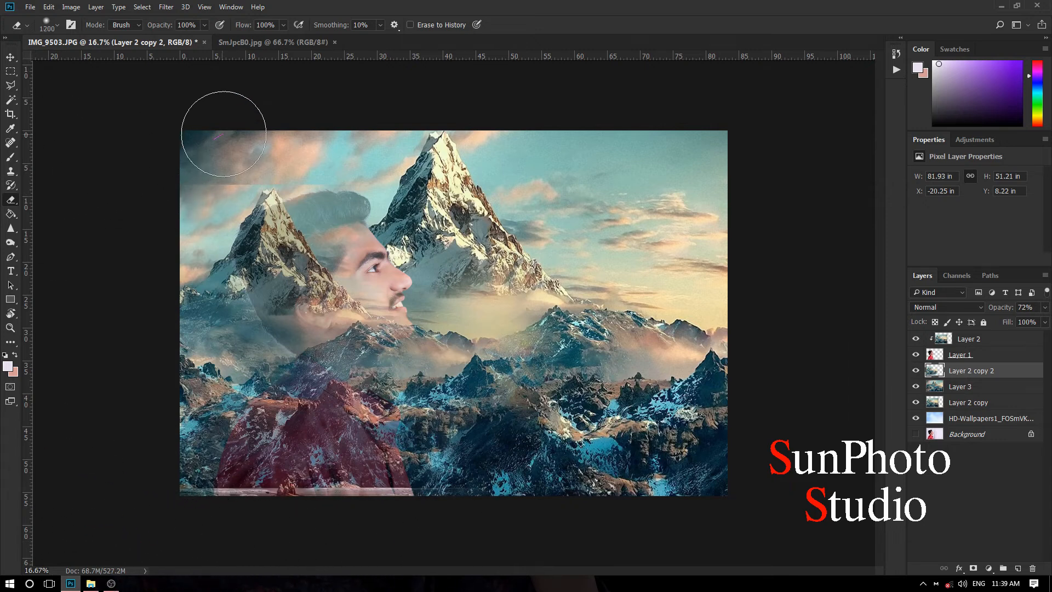
{"action": "key", "text": "bracketleft"}
{"action": "key", "text": "bracketleft"}
{"action": "key", "text": "bracketleft"}
{"action": "key", "text": "bracketleft"}
{"action": "key", "text": "bracketleft"}
{"action": "key", "text": "bracketleft"}
{"action": "scroll", "coordinate": [217, 147], "scroll_direction": "up", "scroll_amount": 2}
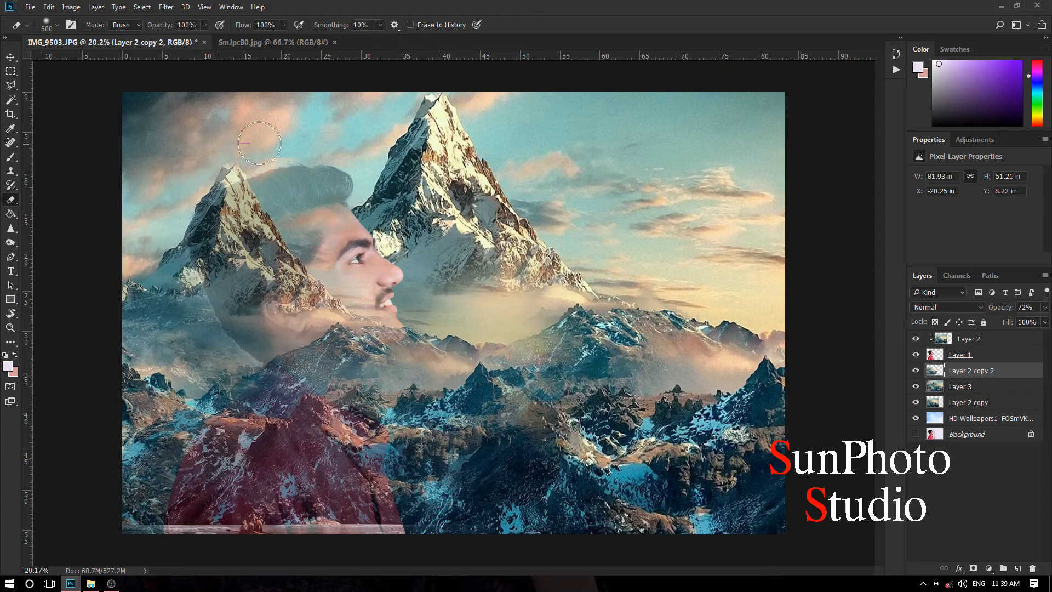
{"action": "scroll", "coordinate": [679, 291], "scroll_direction": "down", "scroll_amount": 2}
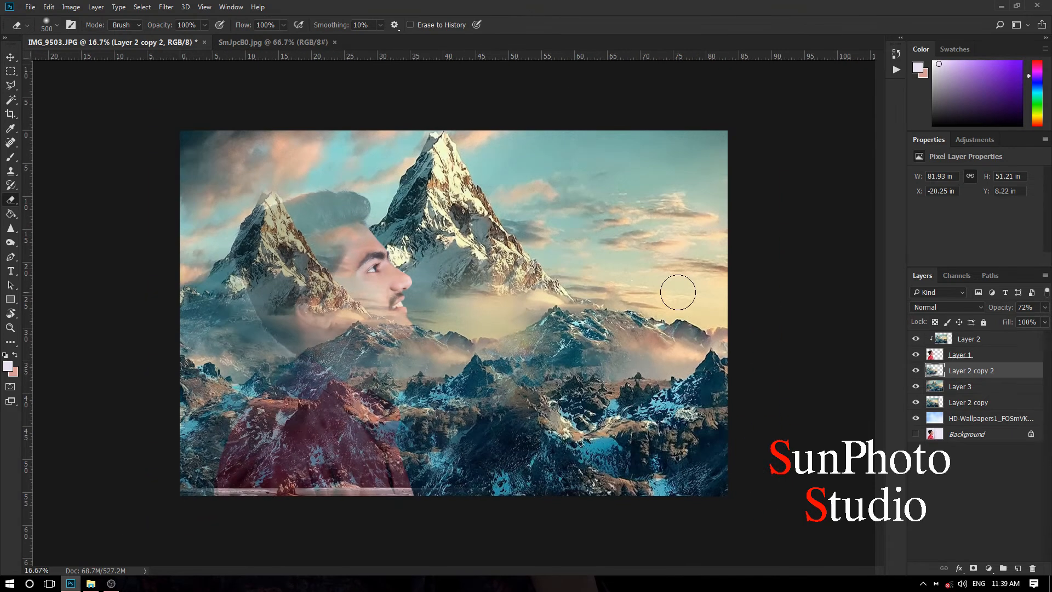
Start a Tilt-Shift blur on Layer 3 and move its focus centre just below the image's lower edge.
{"action": "left_click", "coordinate": [955, 388]}
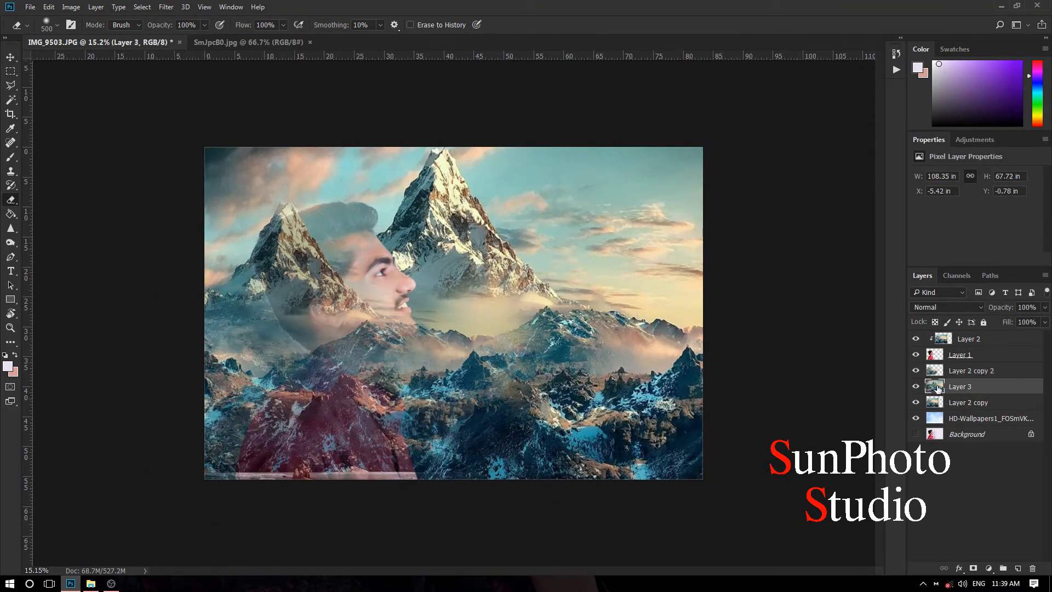
{"action": "left_click", "coordinate": [166, 7]}
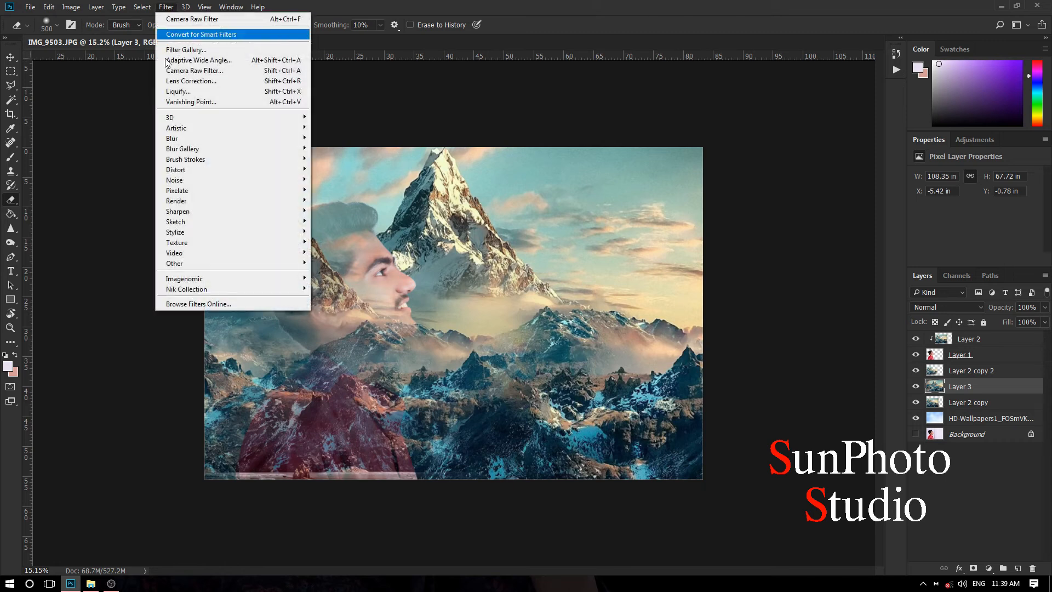
{"action": "mouse_move", "coordinate": [238, 148]}
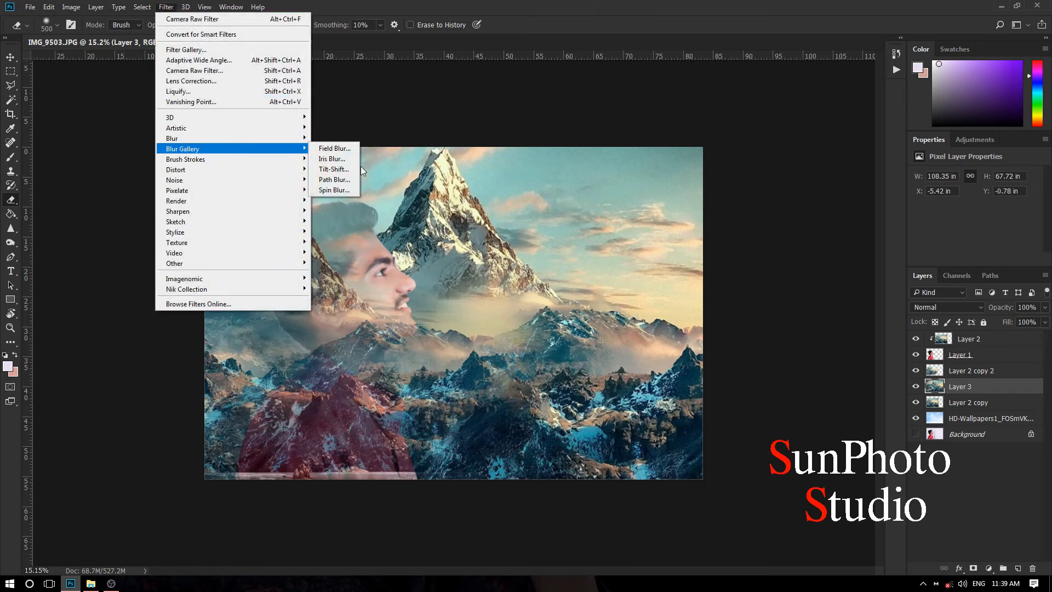
{"action": "left_click", "coordinate": [351, 168]}
{"action": "left_click_drag", "start_coordinate": [430, 346], "coordinate": [430, 506]}
{"action": "left_click_drag", "start_coordinate": [431, 315], "coordinate": [417, 491]}
{"action": "left_click_drag", "start_coordinate": [411, 430], "coordinate": [406, 474]}
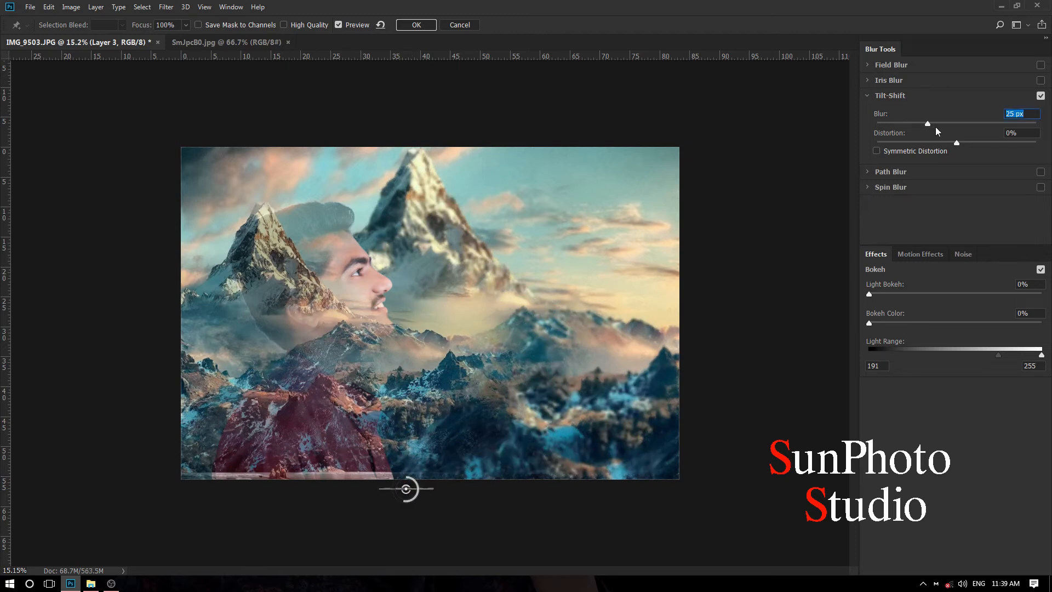
Set the Tilt-Shift blur amount to 44 px and apply it to Layer 3.
{"action": "left_click", "coordinate": [943, 124]}
{"action": "left_click_drag", "start_coordinate": [942, 124], "coordinate": [938, 124]}
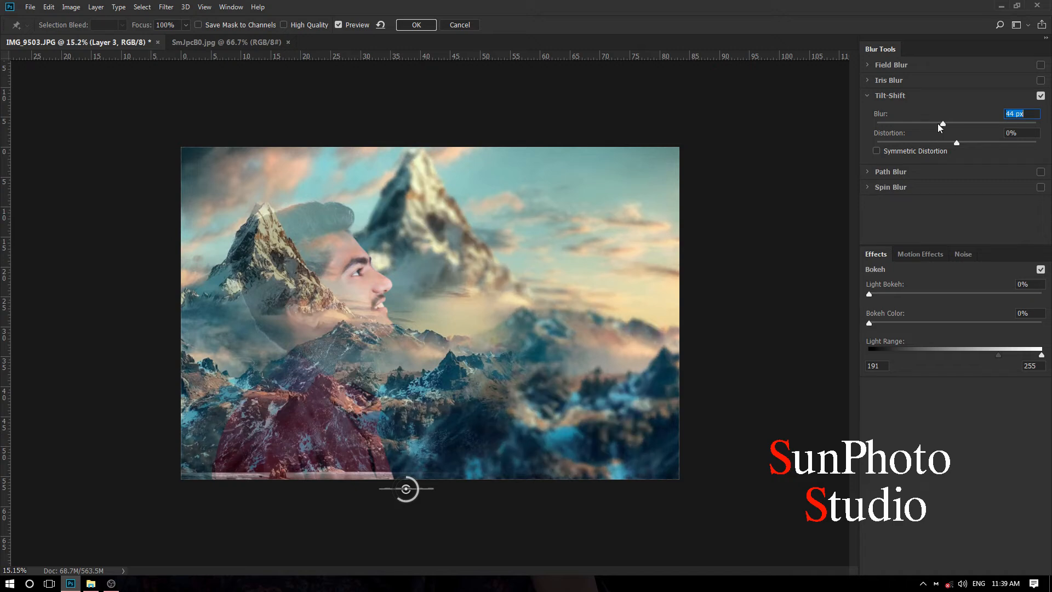
{"action": "left_click", "coordinate": [429, 25]}
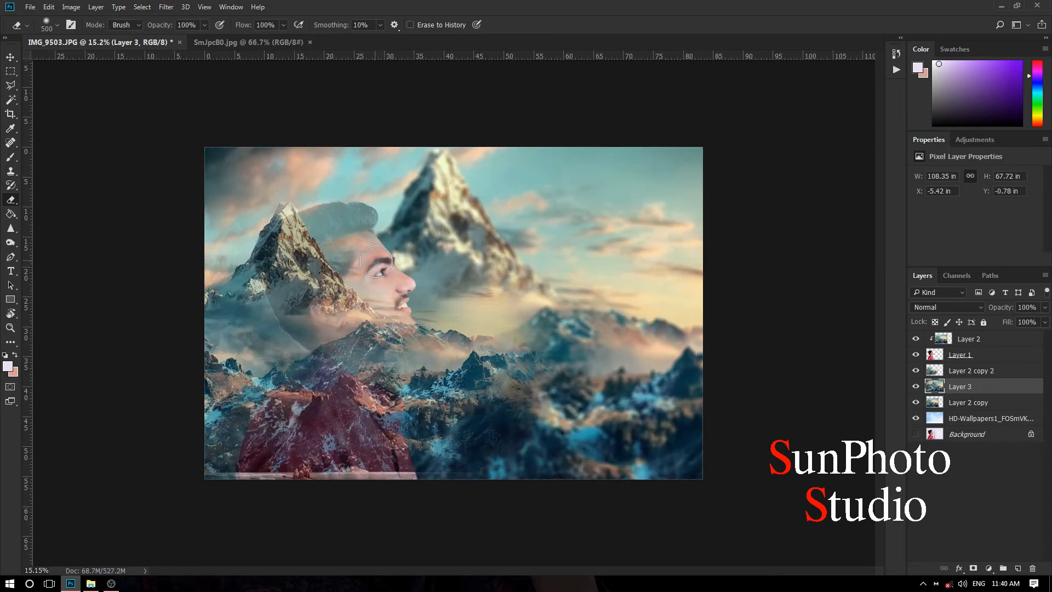
Apply the Camera Raw Filter to Layer 3 with Vibrance at +43.
{"action": "left_click", "coordinate": [166, 7]}
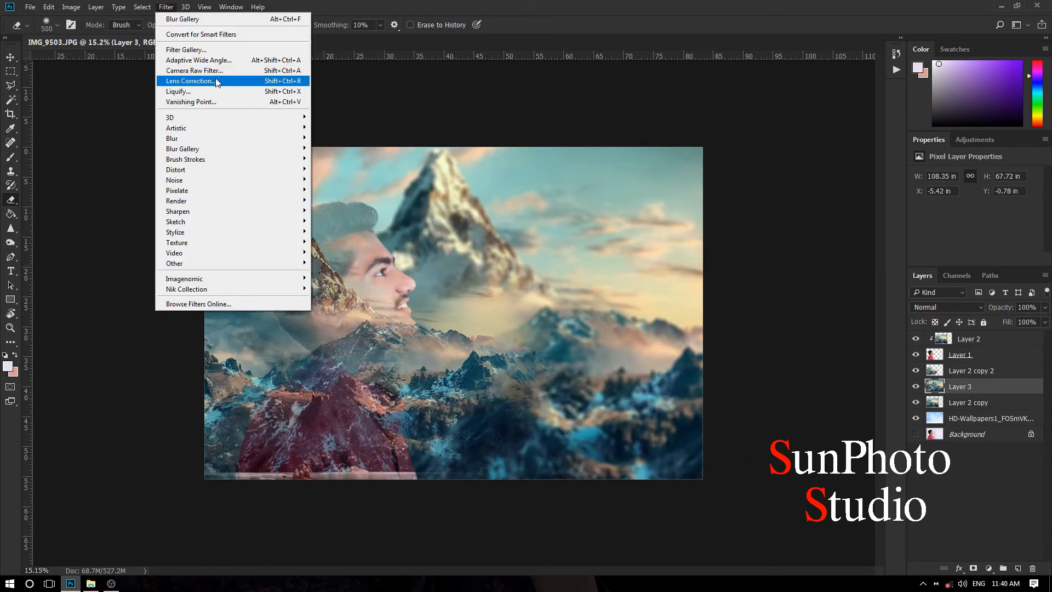
{"action": "left_click", "coordinate": [215, 69]}
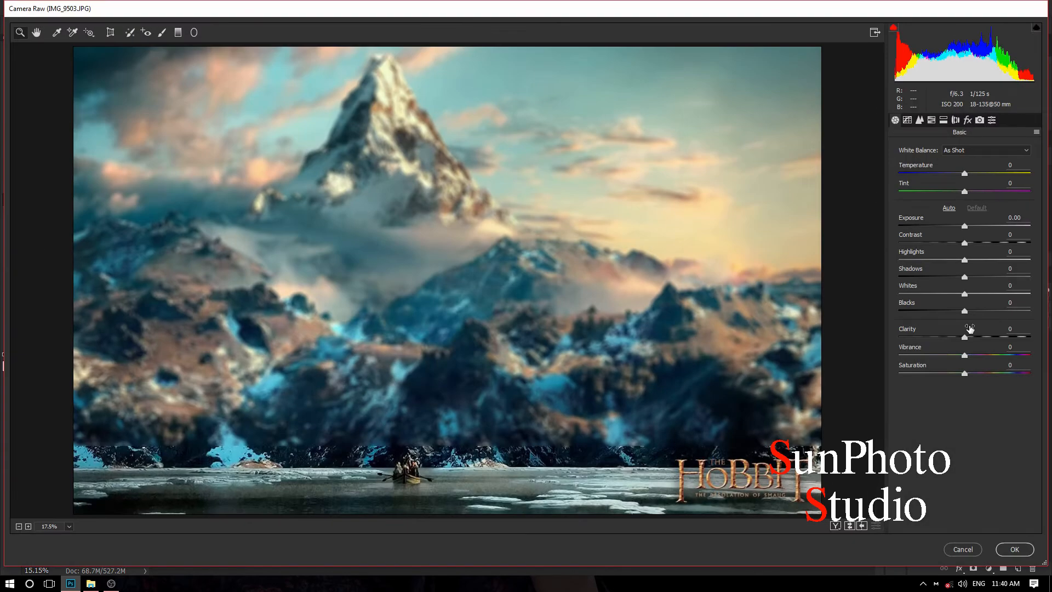
{"action": "mouse_move", "coordinate": [975, 357]}
{"action": "left_mouse_down"}
{"action": "mouse_move", "coordinate": [1003, 356]}
{"action": "mouse_move", "coordinate": [993, 359]}
{"action": "left_mouse_up"}
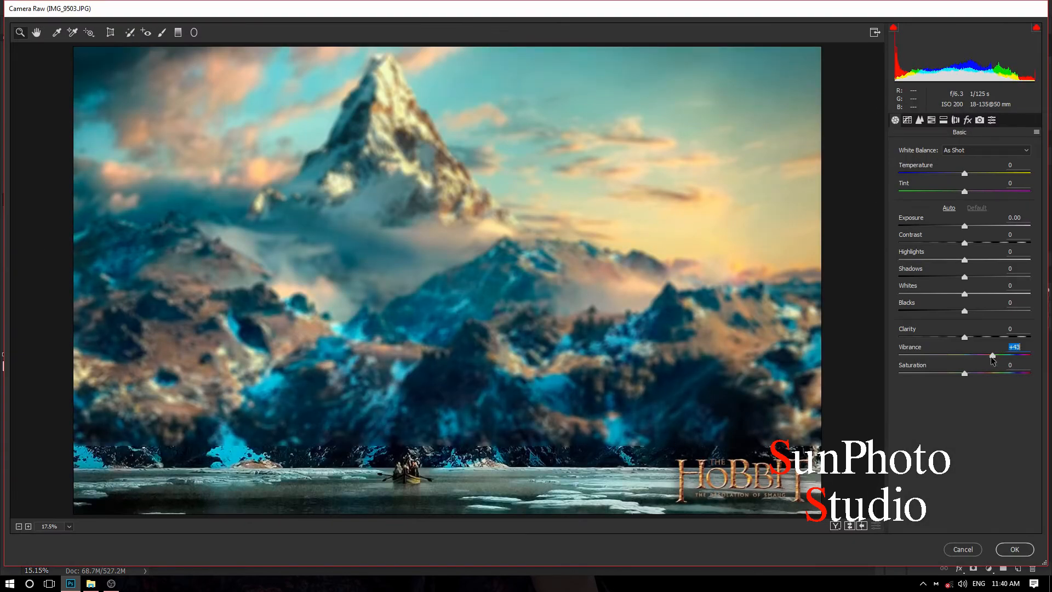
{"action": "left_click", "coordinate": [1017, 549]}
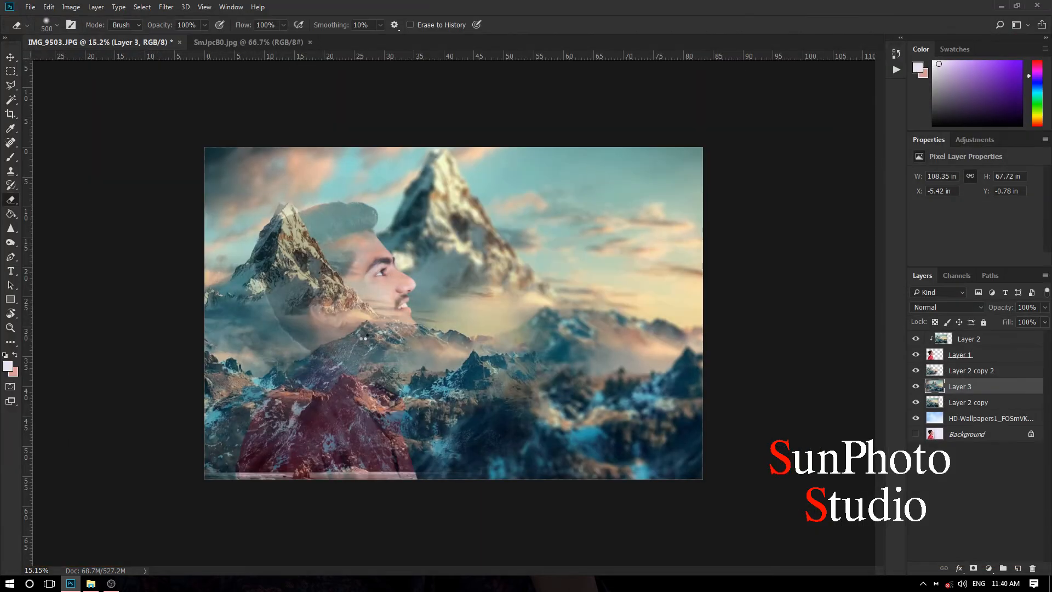
Add a Photo Filter adjustment layer above Layer 2 with the blue colour 0084ff and a density of 46%.
{"action": "left_click", "coordinate": [983, 340]}
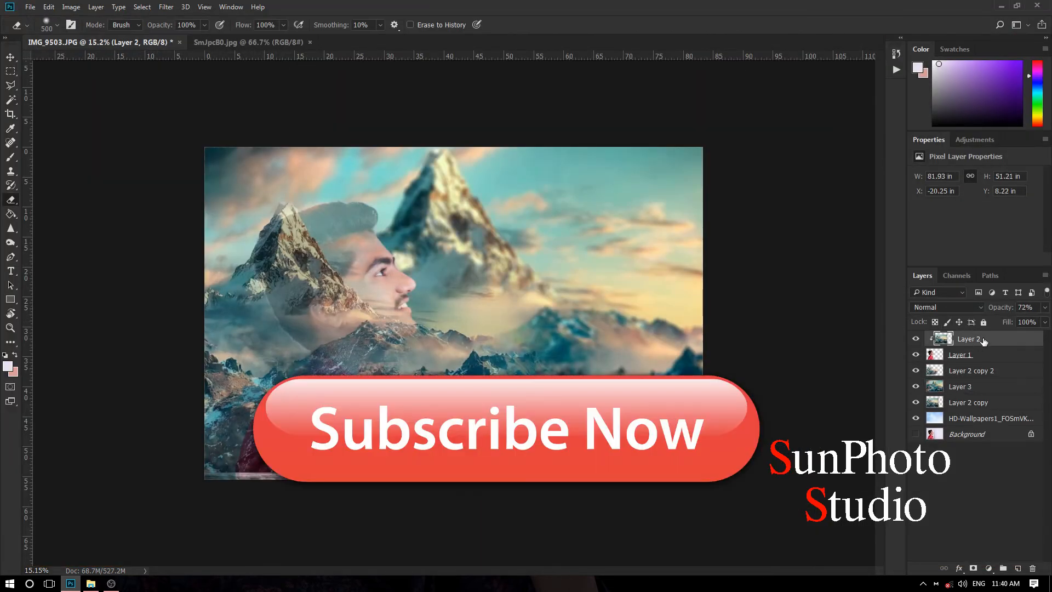
{"action": "left_click", "coordinate": [991, 568]}
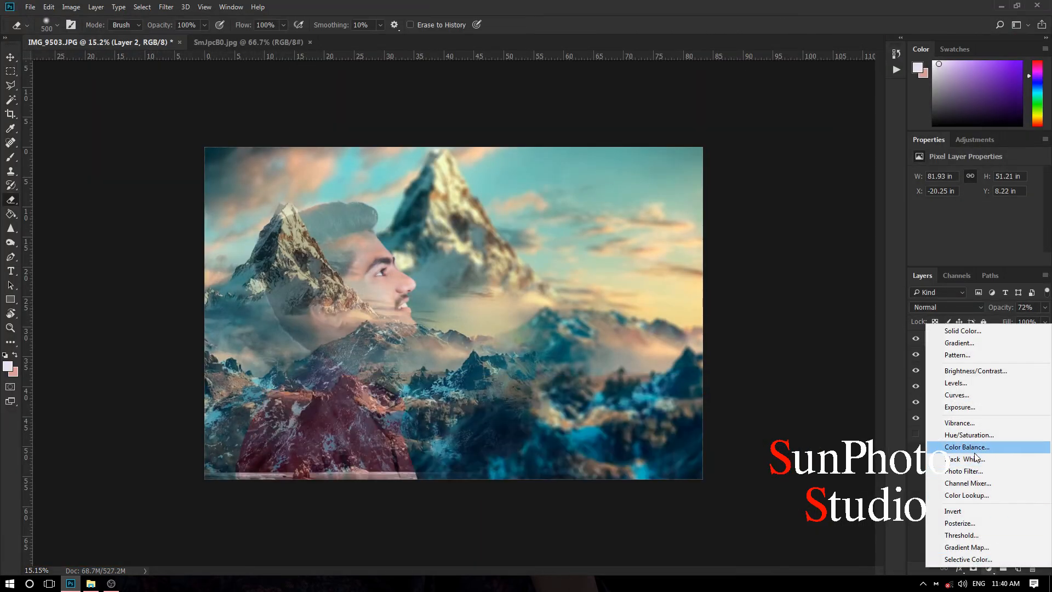
{"action": "left_click", "coordinate": [967, 470]}
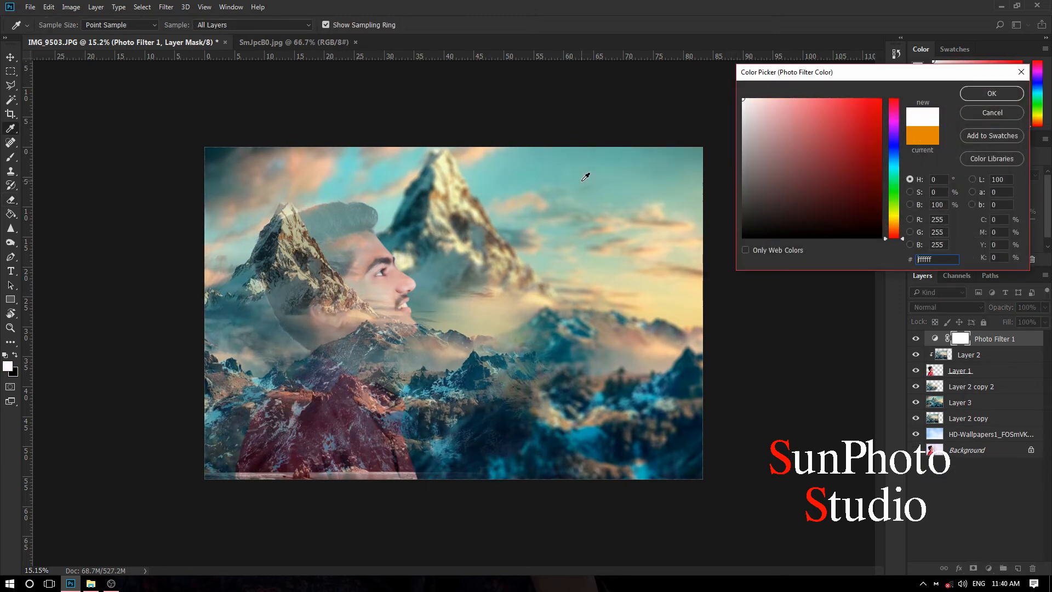
{"action": "left_click", "coordinate": [897, 158]}
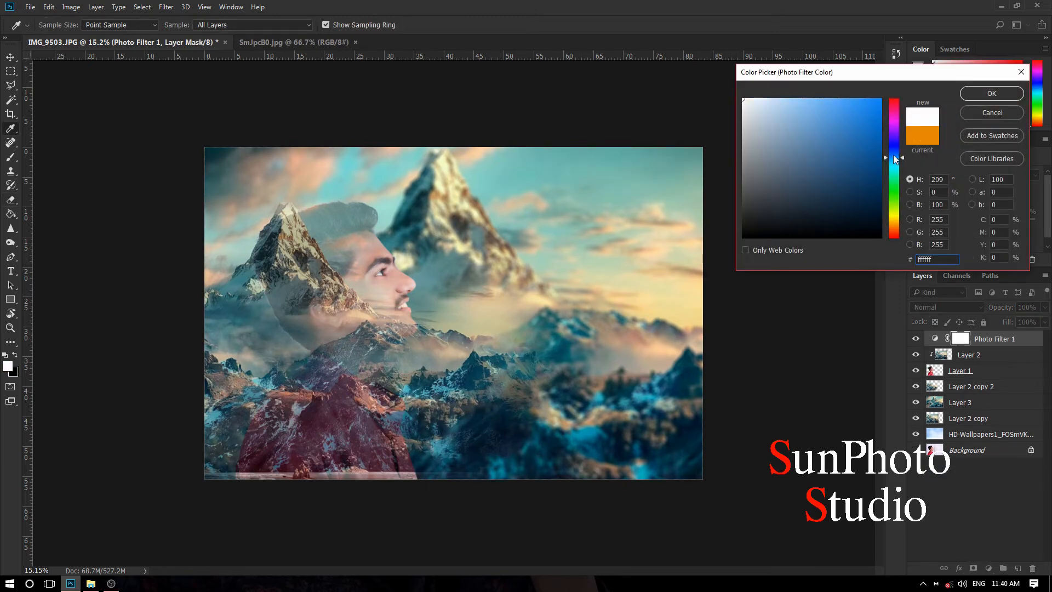
{"action": "left_click", "coordinate": [880, 99]}
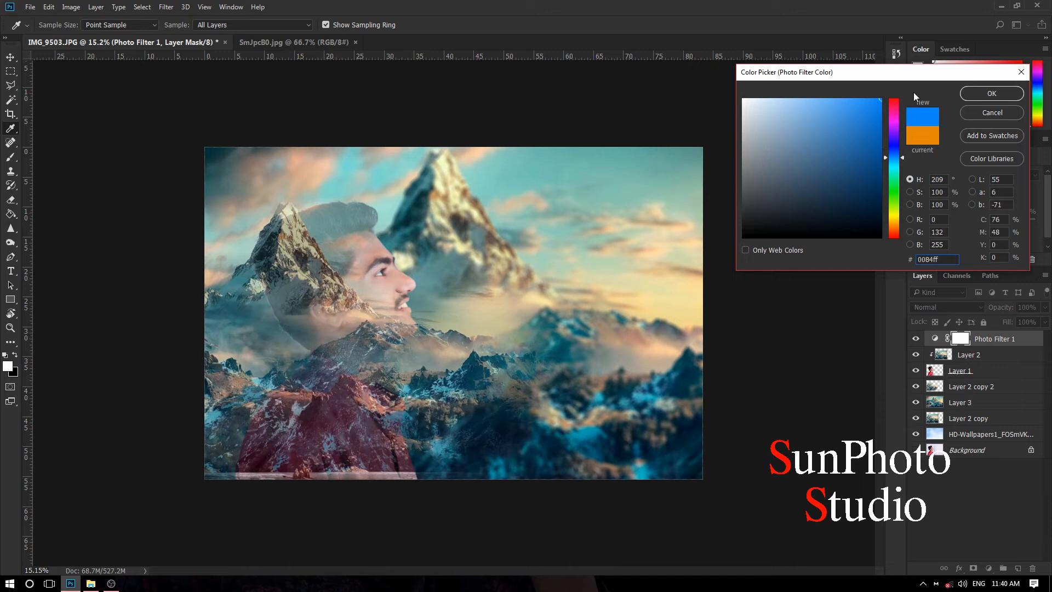
{"action": "left_click", "coordinate": [974, 97]}
{"action": "left_click_drag", "start_coordinate": [951, 224], "coordinate": [969, 223]}
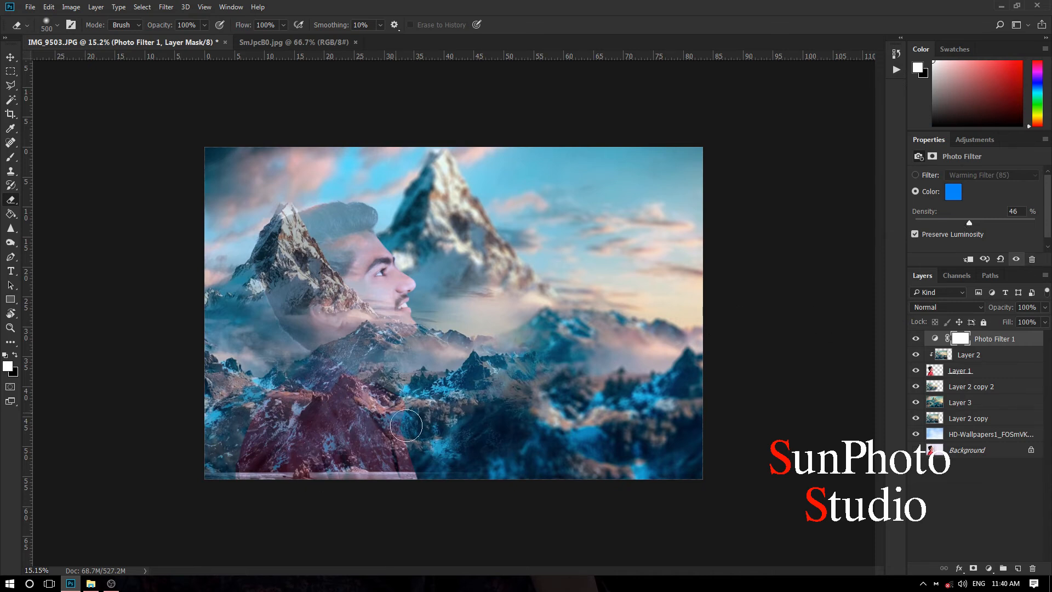
Switch to File Explorer and open 2.jpg from the G: drive's EDITDS > New folder (6) as a separate document in Photoshop.
{"action": "left_click", "coordinate": [91, 583]}
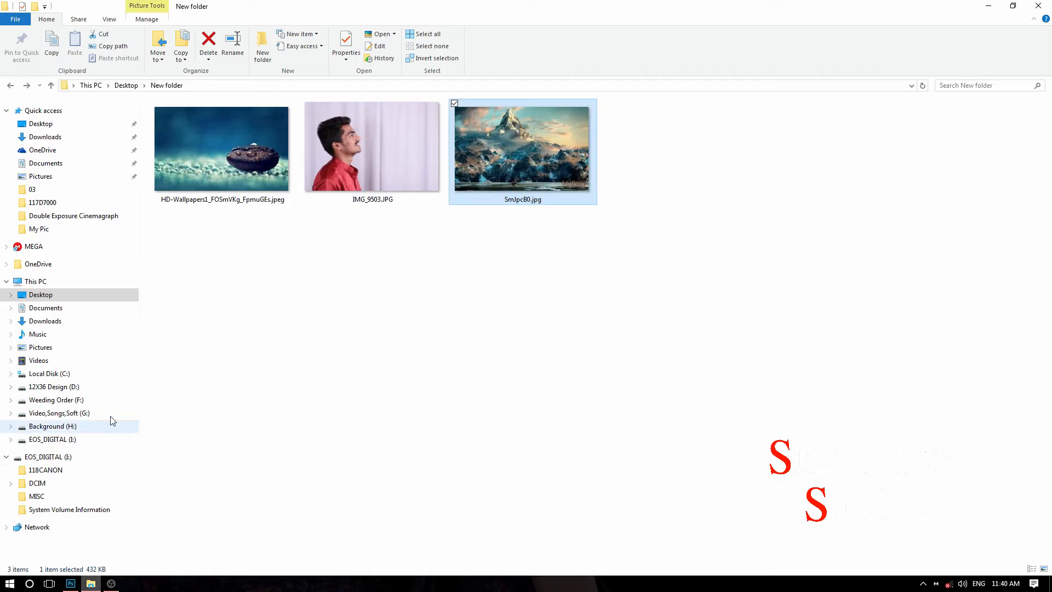
{"action": "left_click", "coordinate": [77, 415]}
{"action": "left_click", "coordinate": [504, 374]}
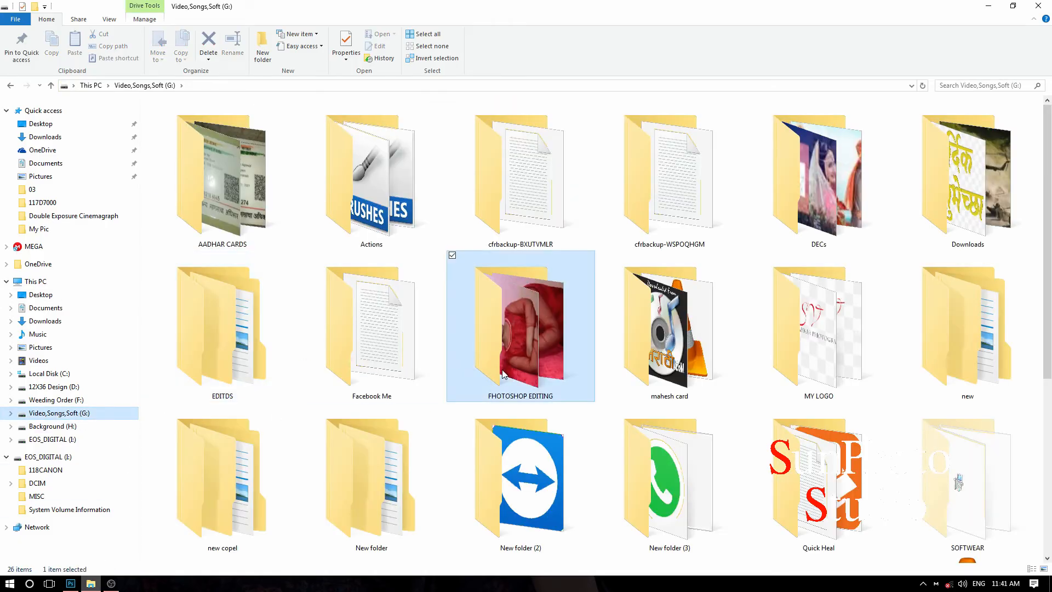
{"action": "double_click", "coordinate": [503, 374]}
{"action": "key", "text": "alt+Left"}
{"action": "double_click", "coordinate": [238, 351]}
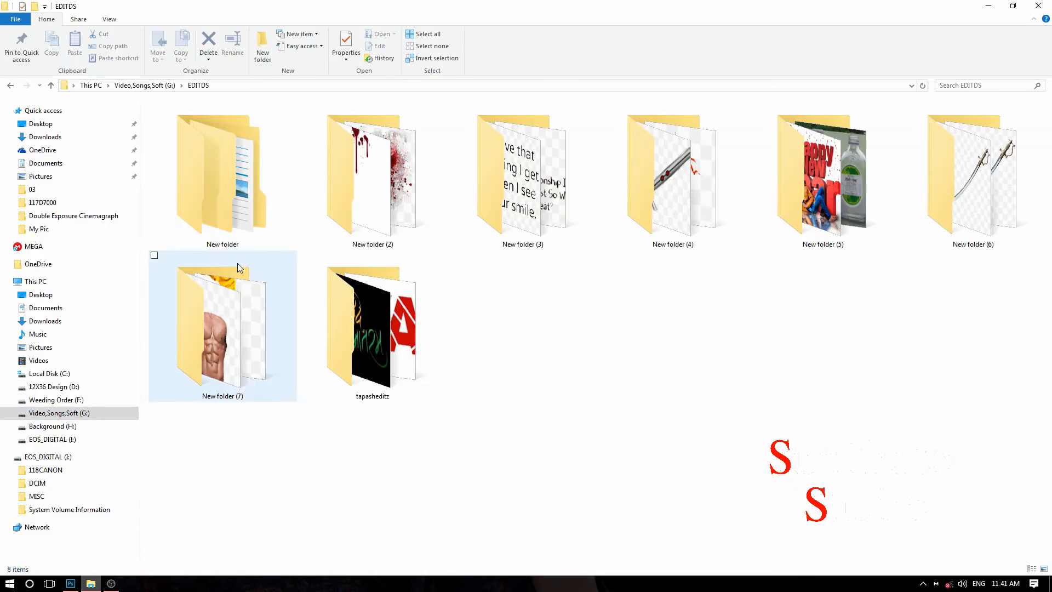
{"action": "double_click", "coordinate": [986, 220]}
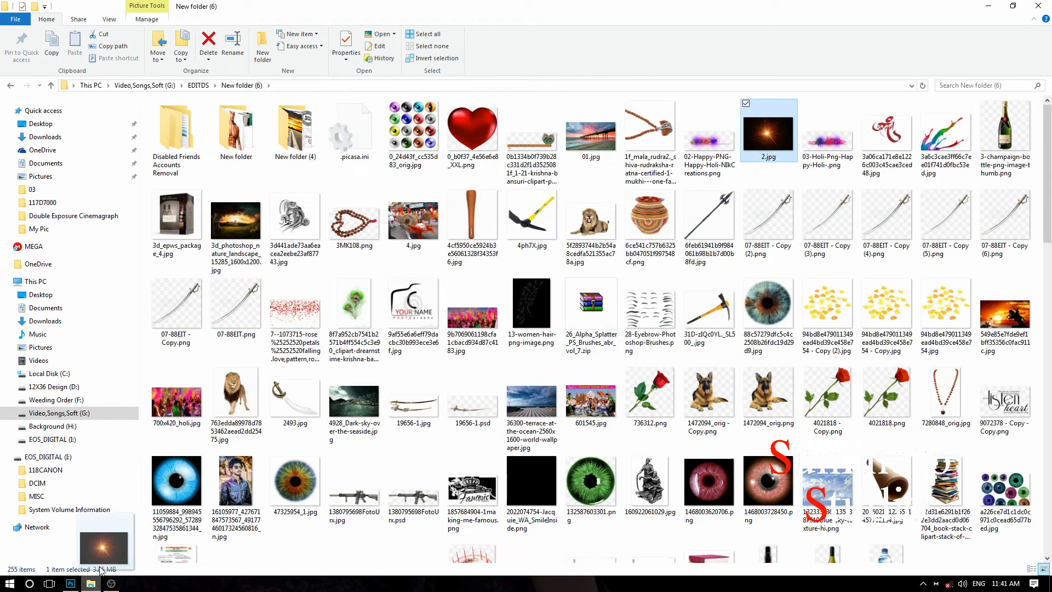
{"action": "left_click", "coordinate": [71, 583]}
{"action": "left_click_drag", "start_coordinate": [527, 128], "coordinate": [498, 38]}
Bring the spark burst from 2.jpg into IMG_9503.JPG as the top layer and set its blend mode to Screen.
{"action": "left_click", "coordinate": [10, 57]}
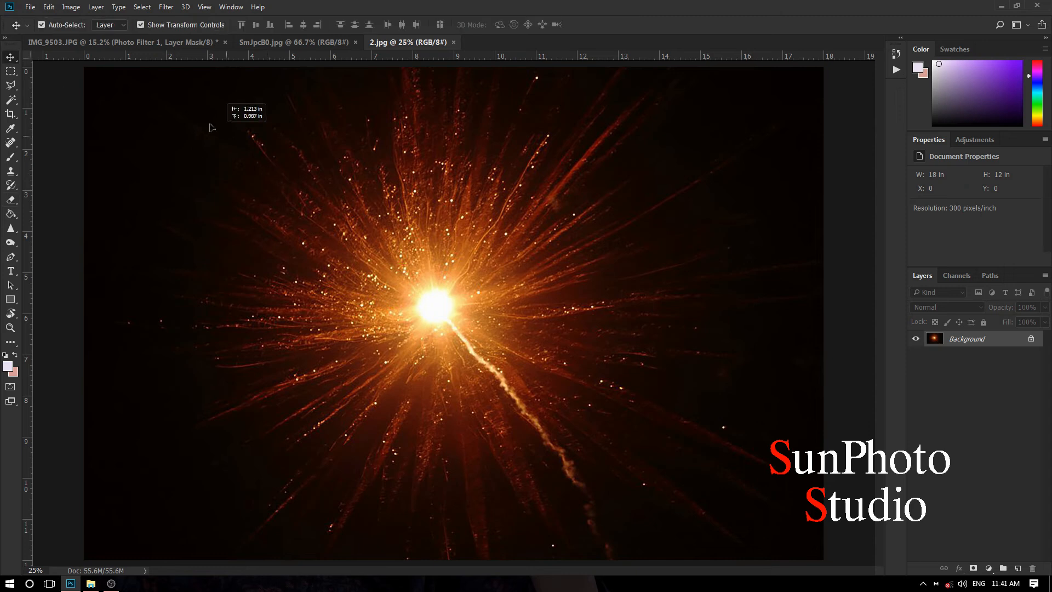
{"action": "left_click", "coordinate": [164, 43]}
{"action": "left_click_drag", "start_coordinate": [163, 43], "coordinate": [518, 304]}
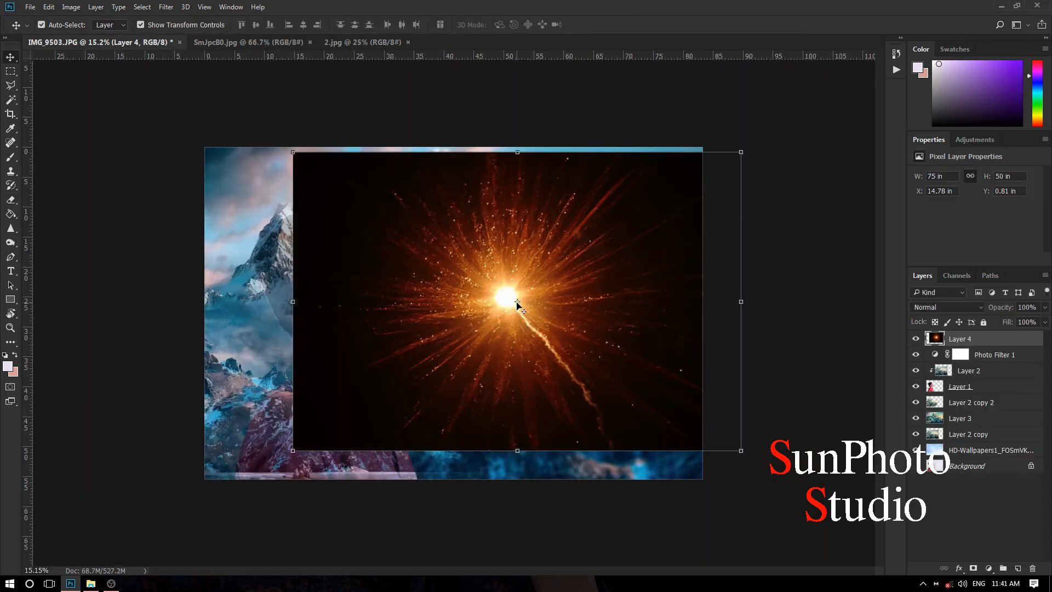
{"action": "left_click", "coordinate": [958, 309]}
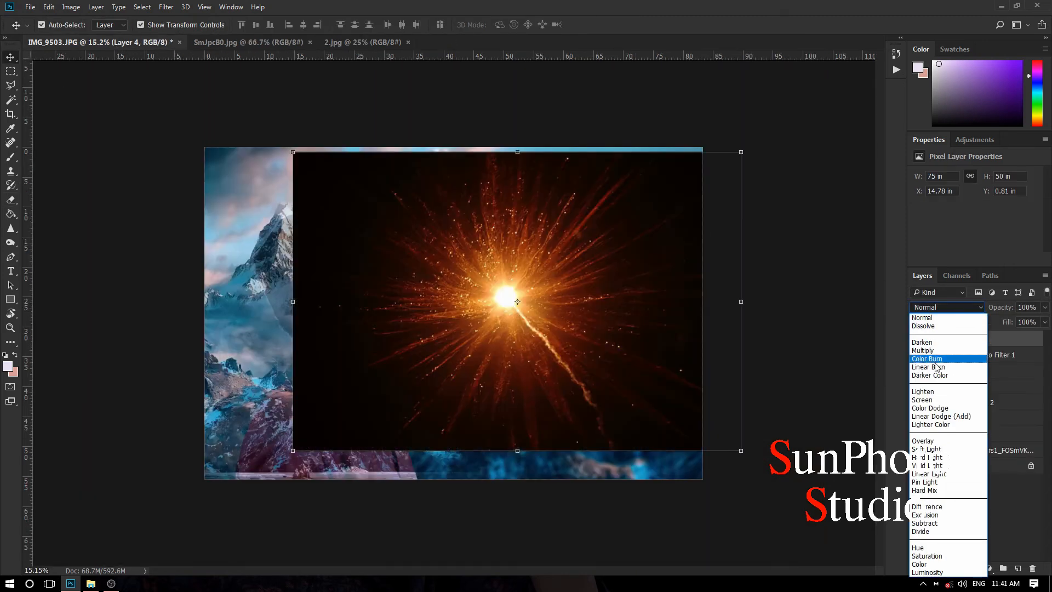
{"action": "left_click", "coordinate": [914, 388]}
Apply a Gaussian Blur with a radius of 84.1 pixels to the spark burst on Layer 4.
{"action": "left_click", "coordinate": [144, 7]}
{"action": "mouse_move", "coordinate": [166, 7]}
{"action": "mouse_move", "coordinate": [181, 138]}
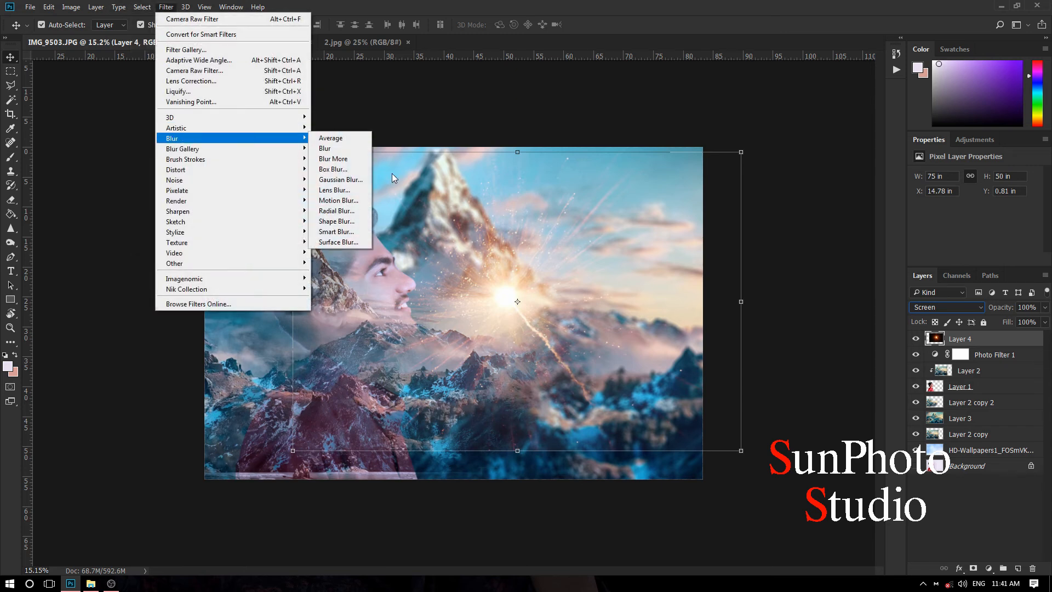
{"action": "left_click", "coordinate": [367, 181]}
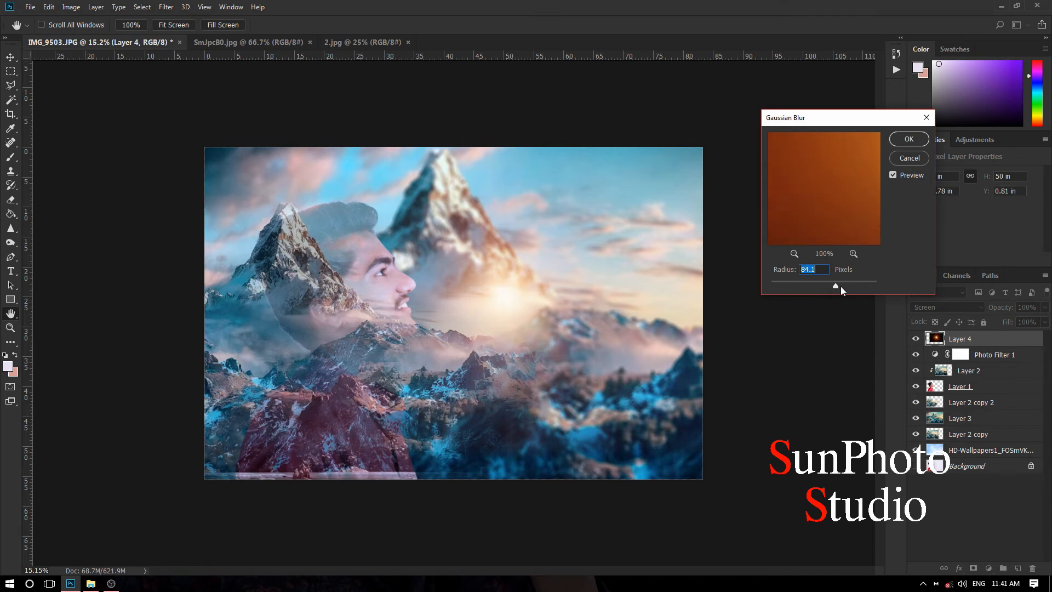
{"action": "left_click", "coordinate": [909, 138]}
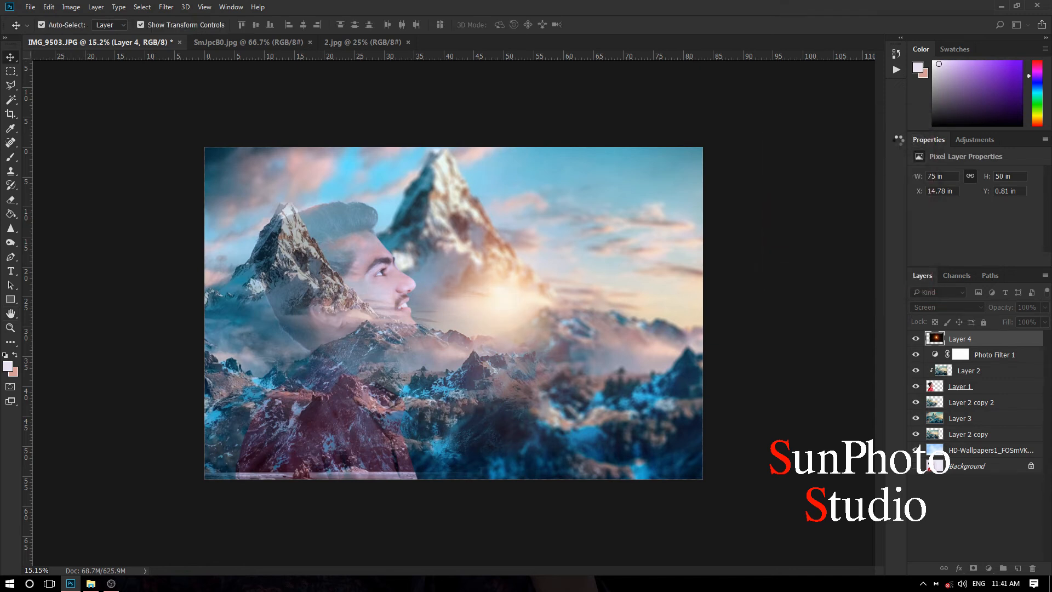
Enlarge Layer 4 to about 221% and move its glow over the top of the large central peak.
{"action": "scroll", "coordinate": [446, 234], "scroll_direction": "down", "scroll_amount": 3}
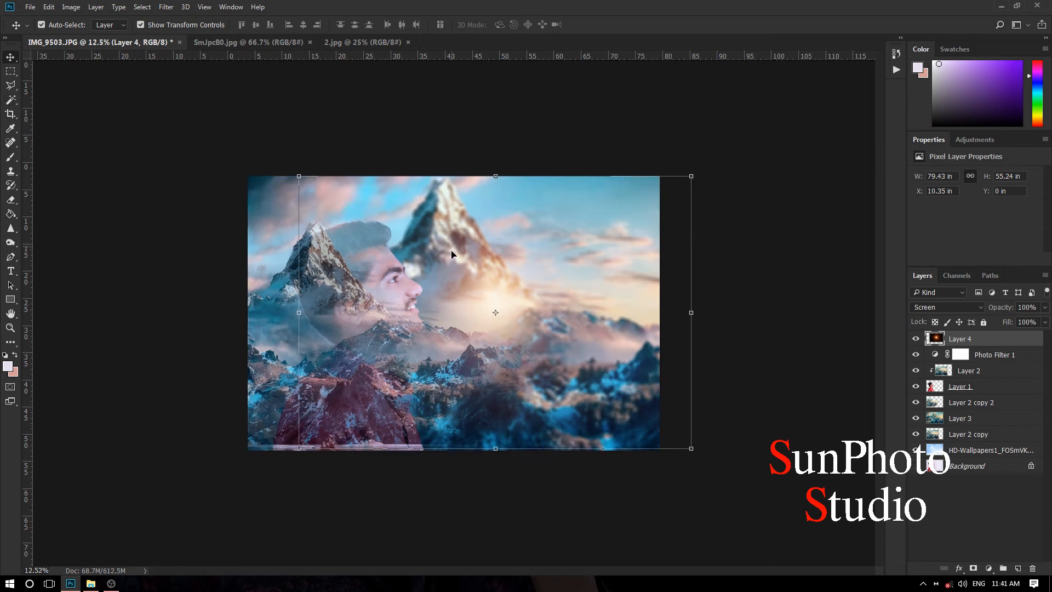
{"action": "left_click_drag", "start_coordinate": [618, 408], "coordinate": [970, 524]}
{"action": "left_click_drag", "start_coordinate": [718, 500], "coordinate": [511, 316]}
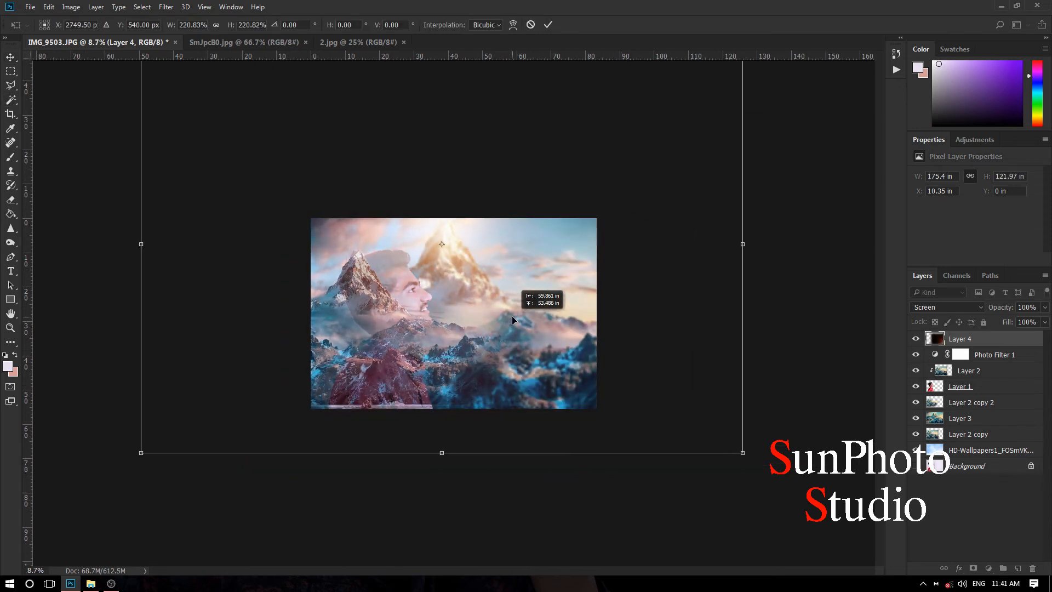
{"action": "scroll", "coordinate": [450, 294], "scroll_direction": "up", "scroll_amount": 1}
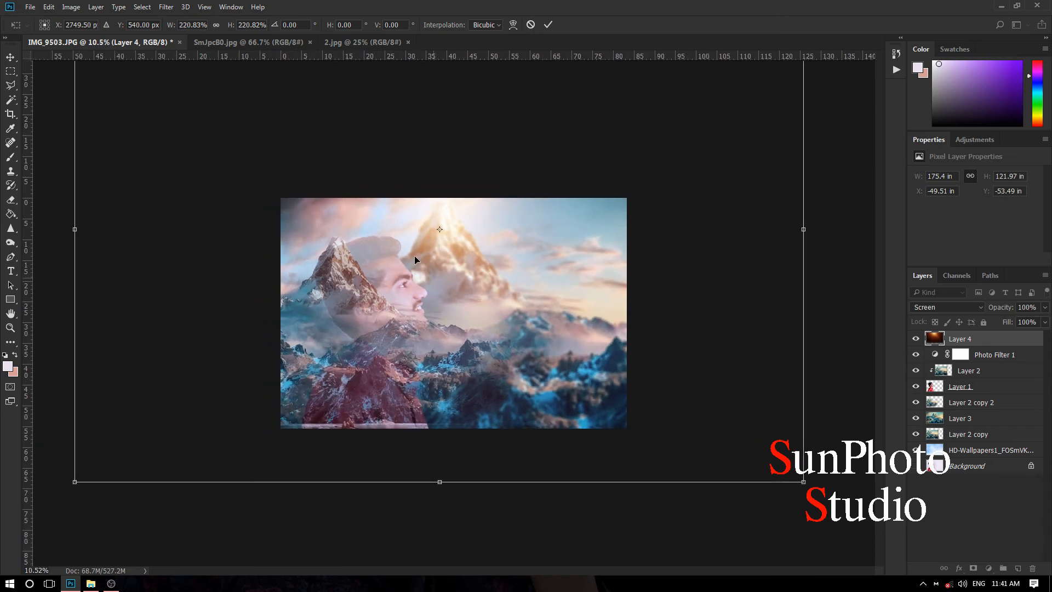
{"action": "left_click", "coordinate": [166, 7]}
{"action": "left_click", "coordinate": [526, 264]}
{"action": "key", "text": "Return"}
Shift the glow colour of Layer 4 with Hue/Saturation by setting Hue to -14.
{"action": "left_click", "coordinate": [72, 8]}
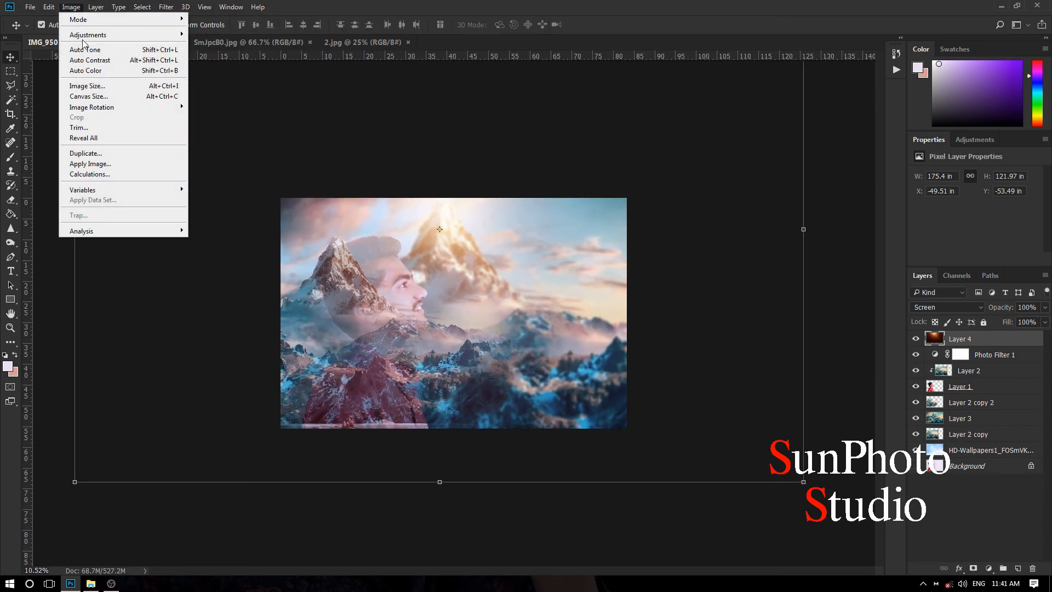
{"action": "mouse_move", "coordinate": [88, 34]}
{"action": "left_click", "coordinate": [224, 91]}
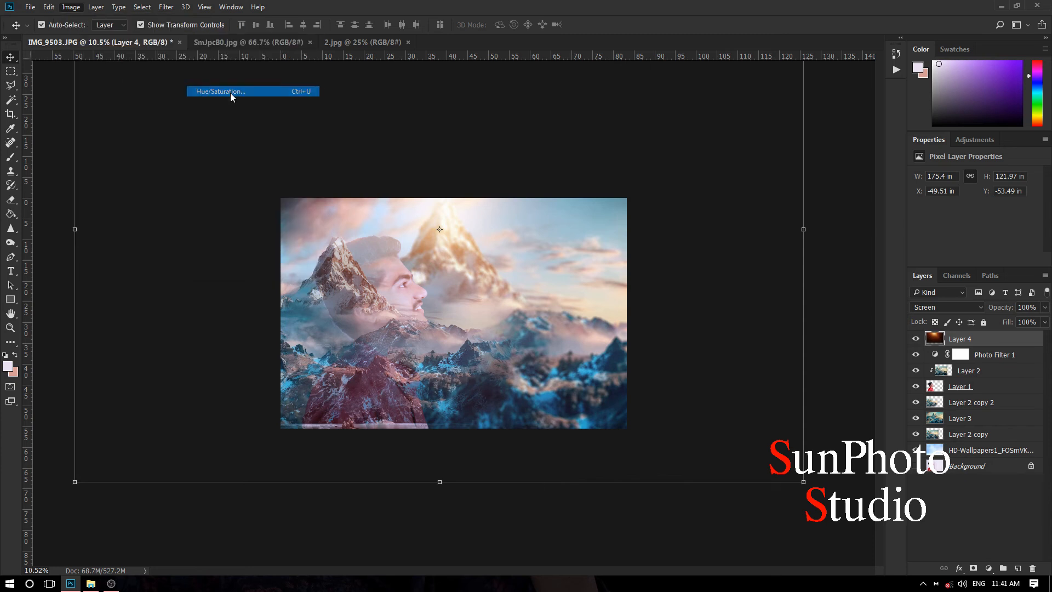
{"action": "mouse_move", "coordinate": [790, 199]}
{"action": "left_mouse_down"}
{"action": "mouse_move", "coordinate": [742, 199]}
{"action": "mouse_move", "coordinate": [798, 214]}
{"action": "mouse_move", "coordinate": [785, 214]}
{"action": "left_mouse_up"}
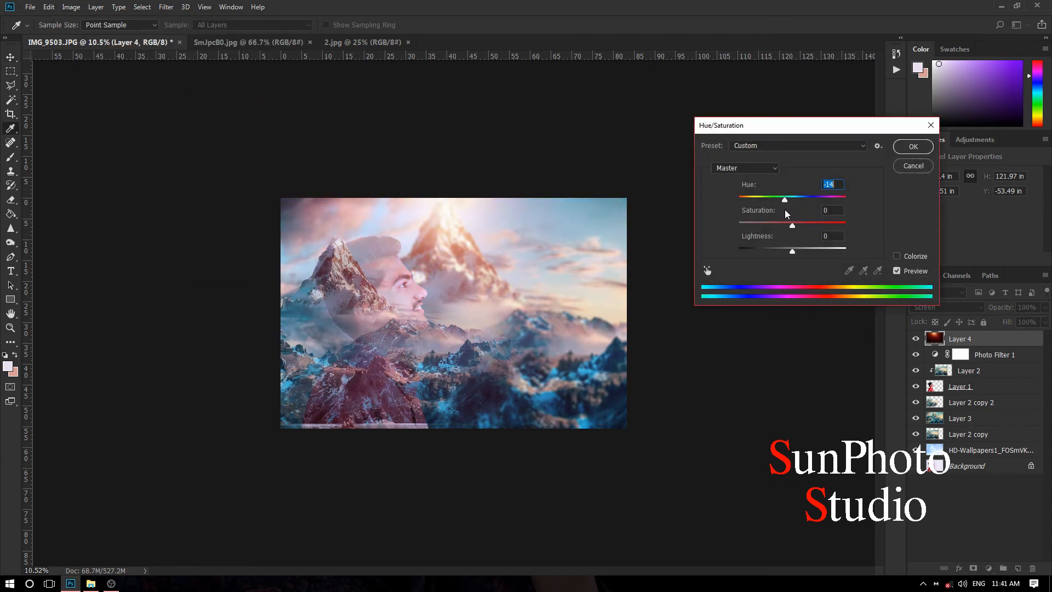
{"action": "left_click", "coordinate": [913, 146]}
{"action": "key", "text": "v"}
{"action": "scroll", "coordinate": [399, 297], "scroll_direction": "up", "scroll_amount": 3}
{"action": "scroll", "coordinate": [431, 271], "scroll_direction": "up", "scroll_amount": 1}
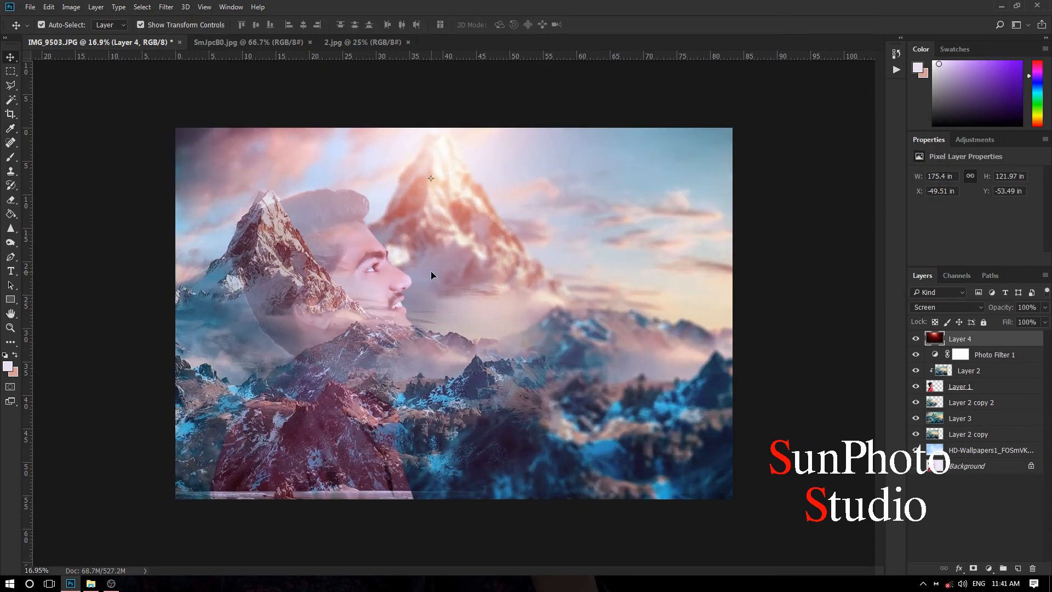
{"action": "scroll", "coordinate": [430, 271], "scroll_direction": "down", "scroll_amount": 3}
{"action": "scroll", "coordinate": [423, 271], "scroll_direction": "up", "scroll_amount": 2}
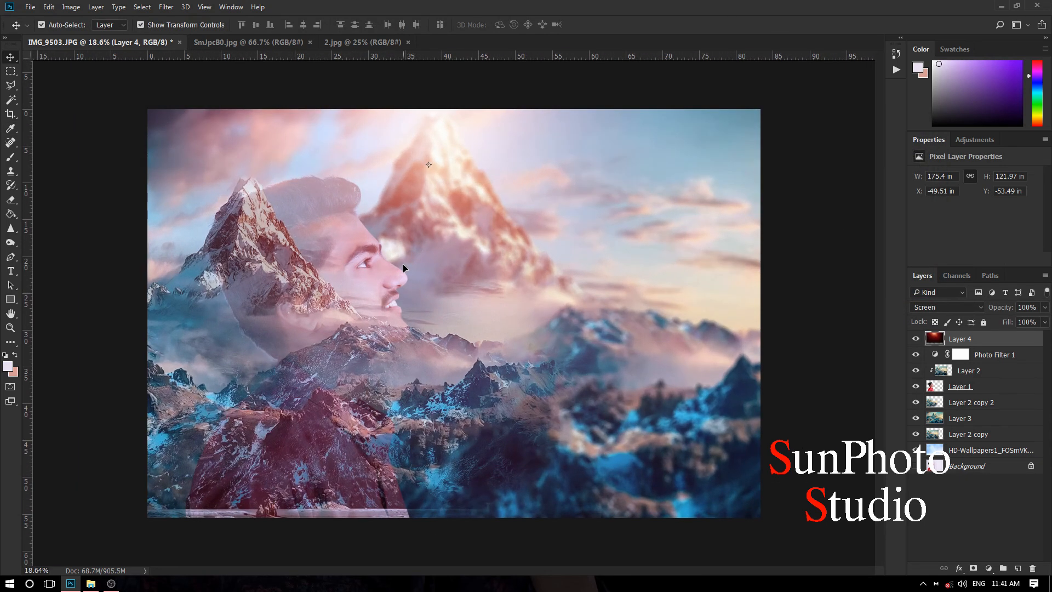
{"action": "scroll", "coordinate": [433, 266], "scroll_direction": "down", "scroll_amount": 2}
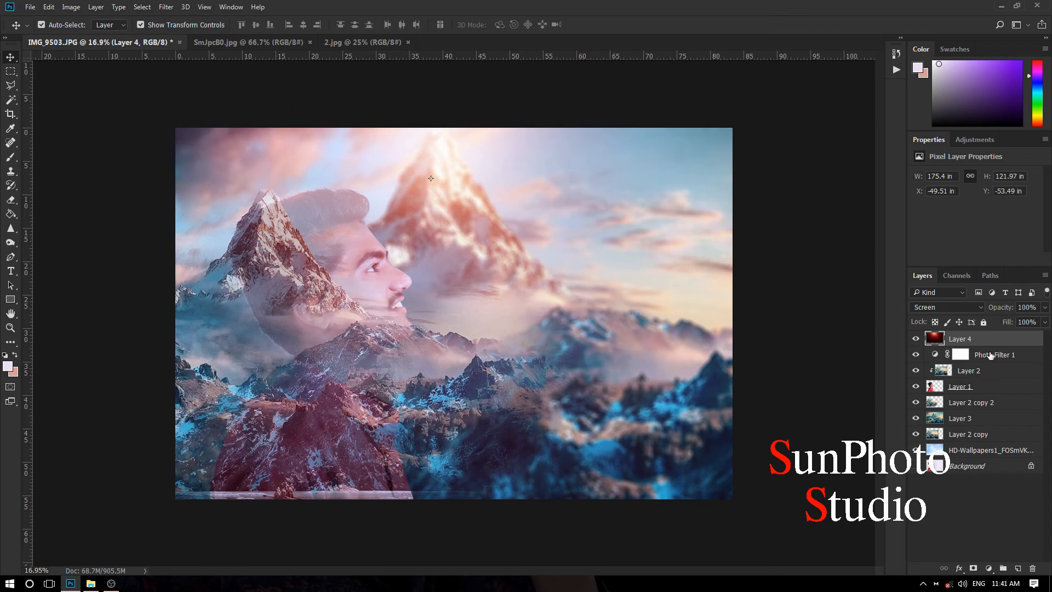
Save a JPEG copy of the composite as 01.jpg in New folder on the Desktop.
{"action": "scroll", "coordinate": [573, 300], "scroll_direction": "down", "scroll_amount": 1}
{"action": "scroll", "coordinate": [533, 285], "scroll_direction": "up", "scroll_amount": 1}
{"action": "left_click", "coordinate": [29, 8]}
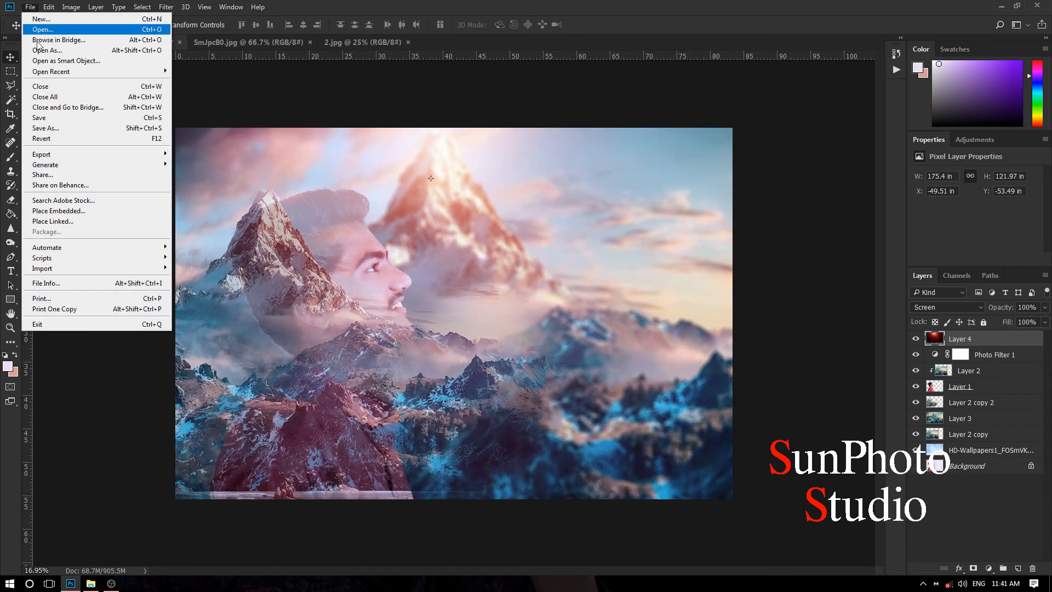
{"action": "left_click", "coordinate": [48, 127]}
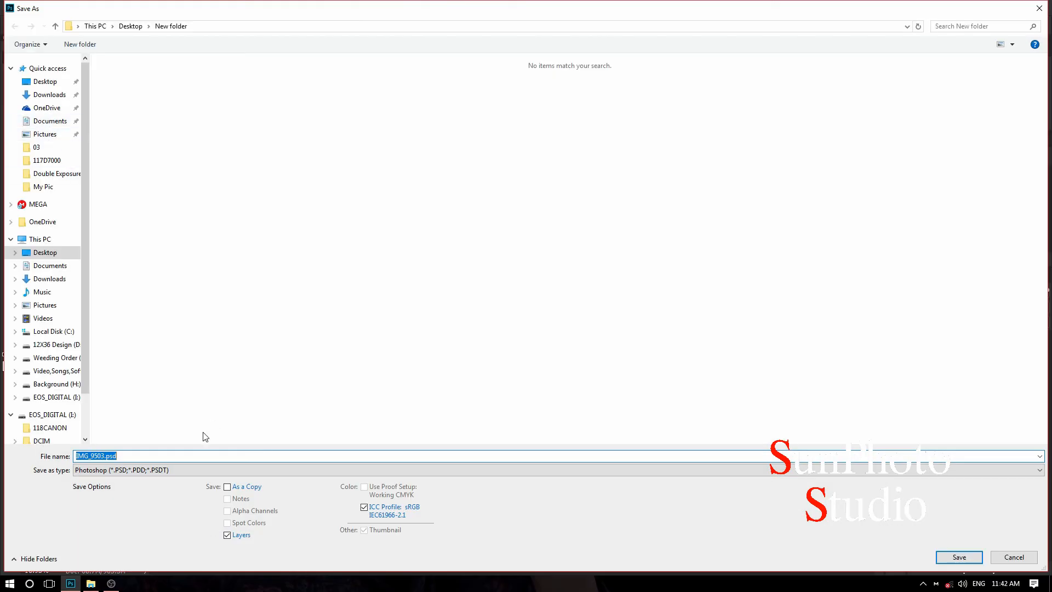
{"action": "left_click", "coordinate": [159, 470]}
{"action": "left_click", "coordinate": [175, 363]}
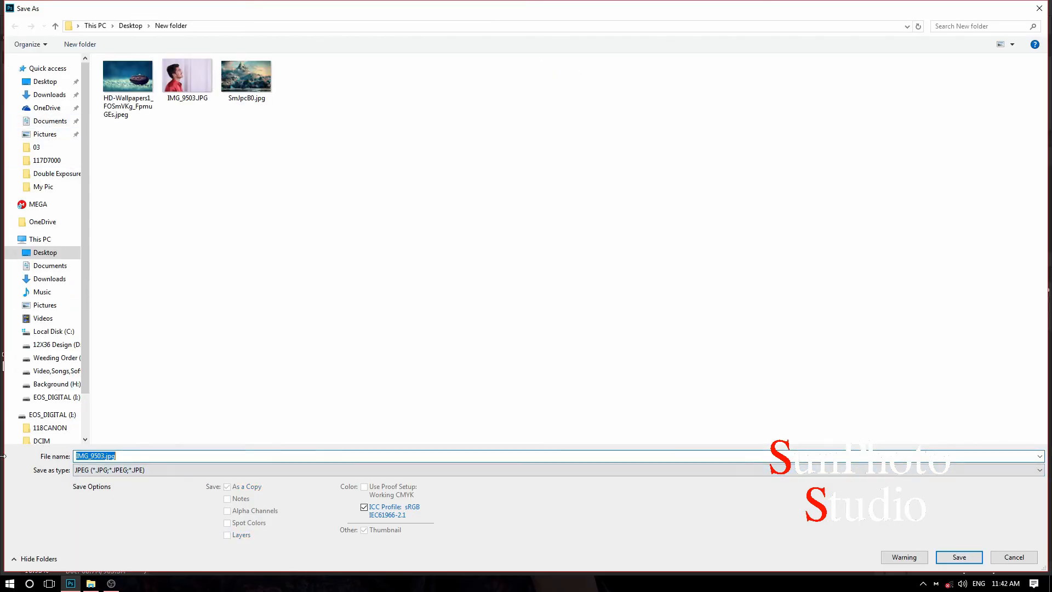
{"action": "type", "text": "01"}
{"action": "key", "text": "Return"}
{"action": "left_click", "coordinate": [579, 153]}
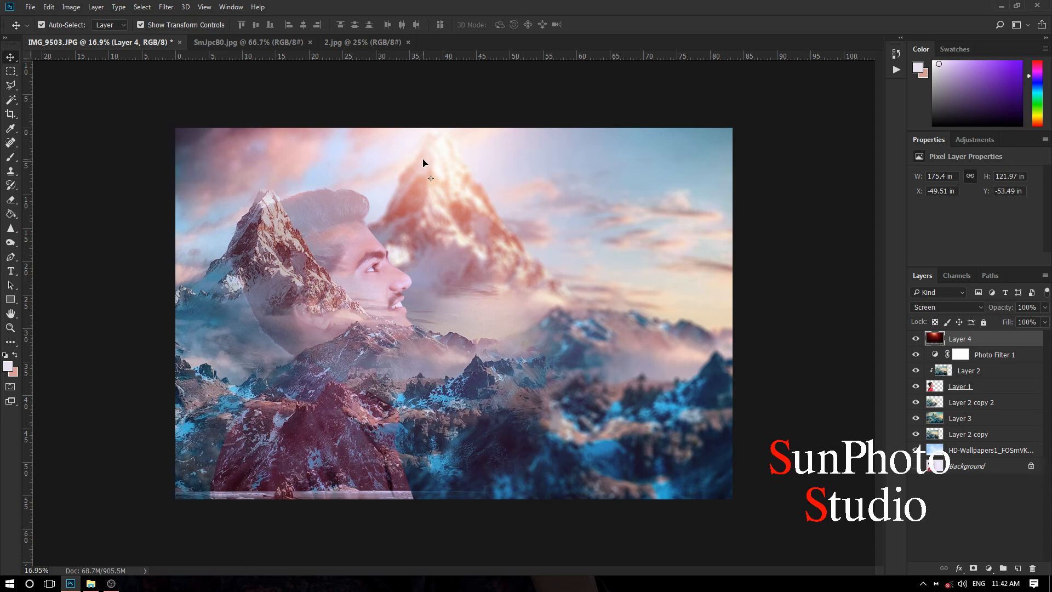
Close SmJpcB0.jpg and 2.jpg, and open the logo file .psd from YOUTUBE > Youtube Logo on drive G.
{"action": "left_click", "coordinate": [310, 43]}
{"action": "left_click", "coordinate": [277, 42]}
{"action": "left_click", "coordinate": [30, 7]}
{"action": "left_click", "coordinate": [33, 31]}
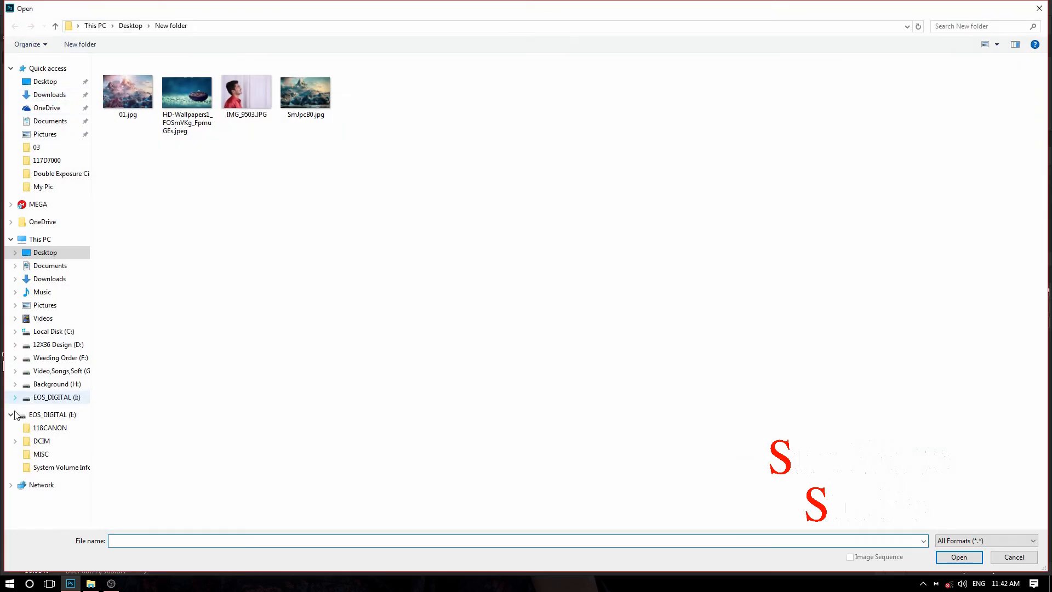
{"action": "left_click", "coordinate": [63, 372]}
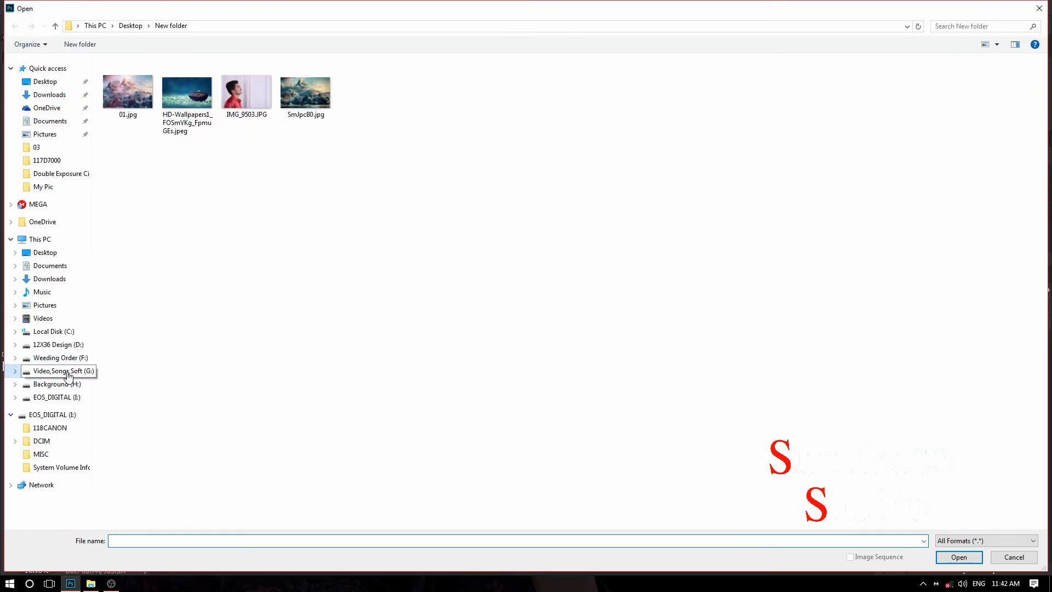
{"action": "double_click", "coordinate": [137, 318]}
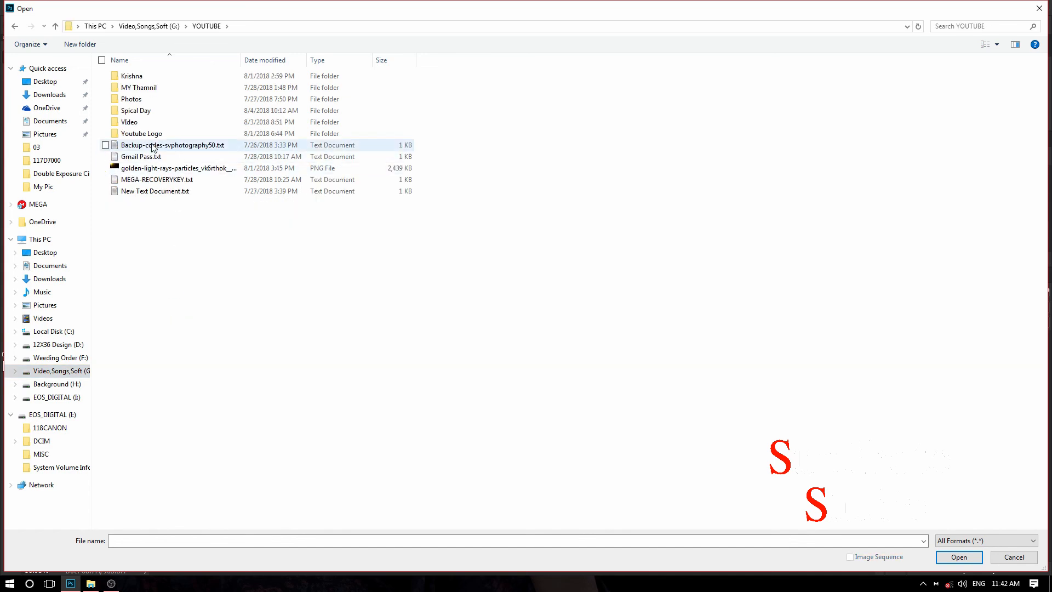
{"action": "double_click", "coordinate": [143, 136]}
{"action": "double_click", "coordinate": [129, 112]}
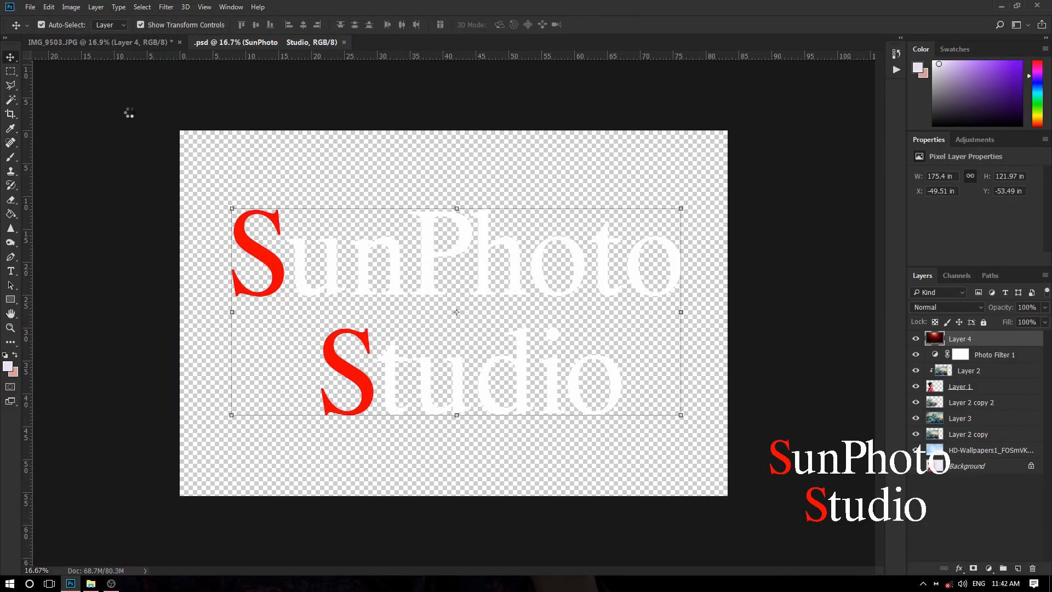
Add the SunPhoto Studio text layer to IMG_9503.JPG, scaled to about 40% in the image's lower-right corner, and close the logo file.
{"action": "left_click_drag", "start_coordinate": [302, 248], "coordinate": [510, 274]}
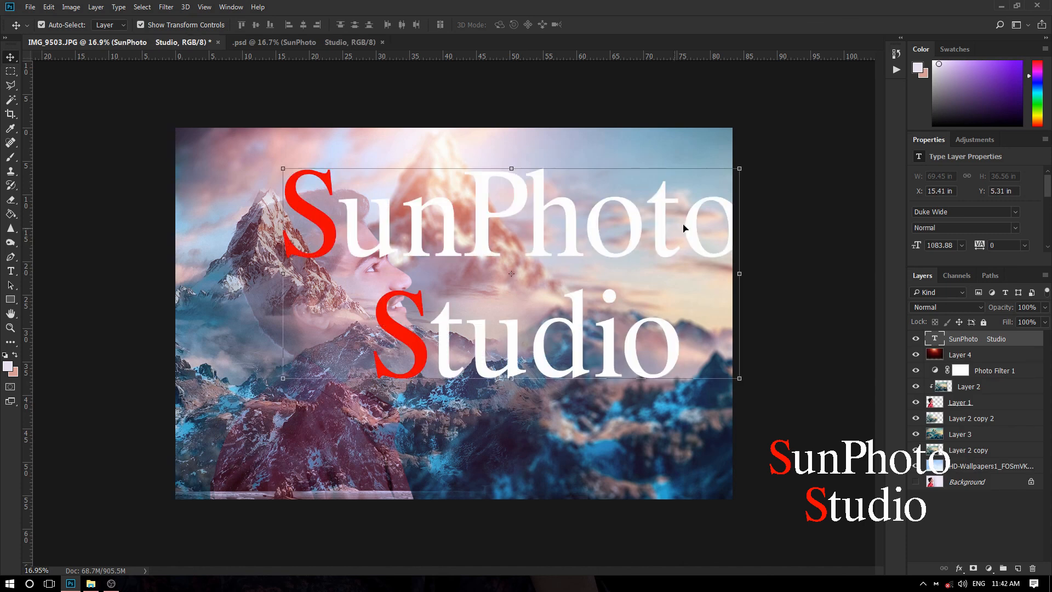
{"action": "left_click_drag", "start_coordinate": [743, 168], "coordinate": [712, 458]}
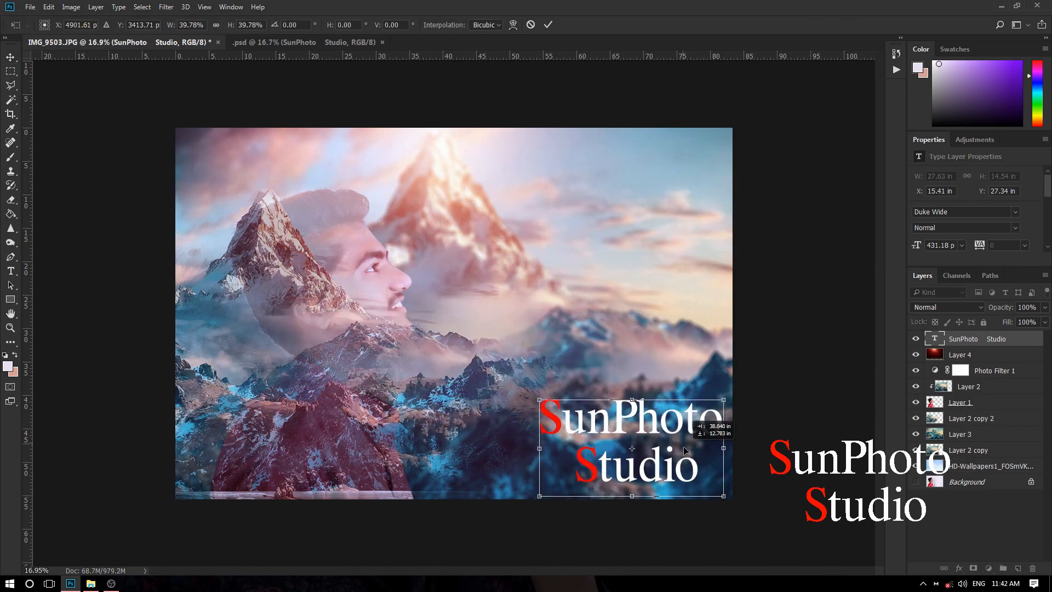
{"action": "key", "text": "Return"}
{"action": "left_click", "coordinate": [382, 42]}
Open the original IMG_9503.JPG from New folder on the Desktop and compare it with the composite IMG_9503.psd.
{"action": "left_click", "coordinate": [30, 7]}
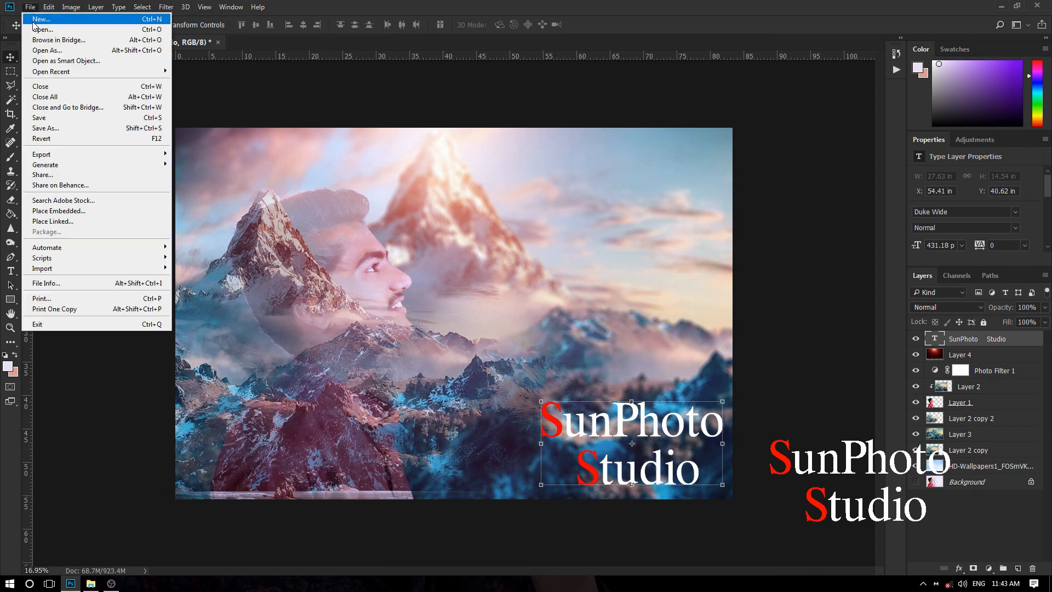
{"action": "left_click", "coordinate": [39, 28]}
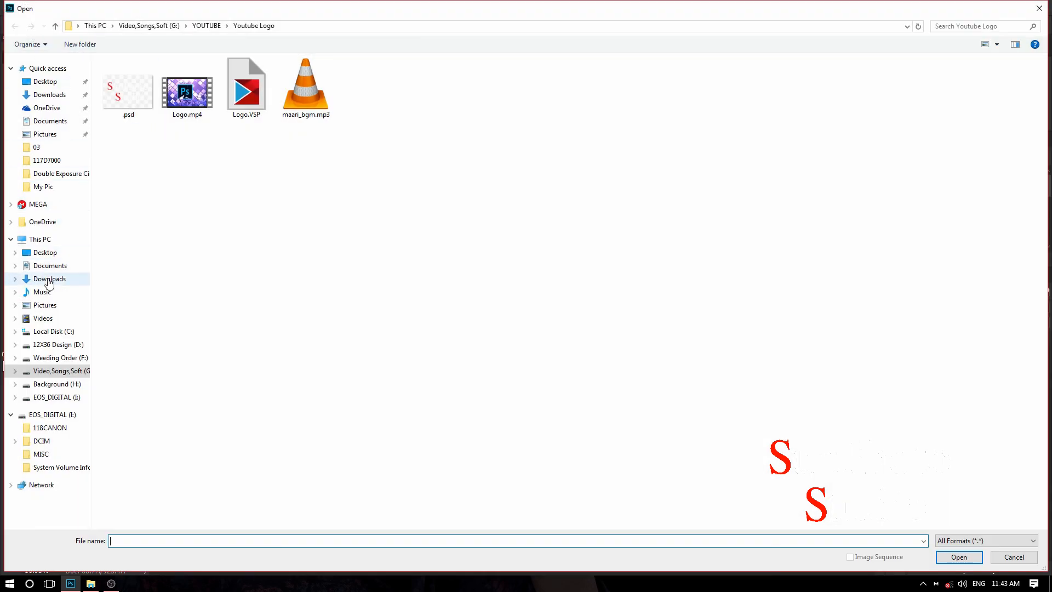
{"action": "left_click", "coordinate": [45, 252]}
{"action": "double_click", "coordinate": [147, 96]}
{"action": "double_click", "coordinate": [224, 88]}
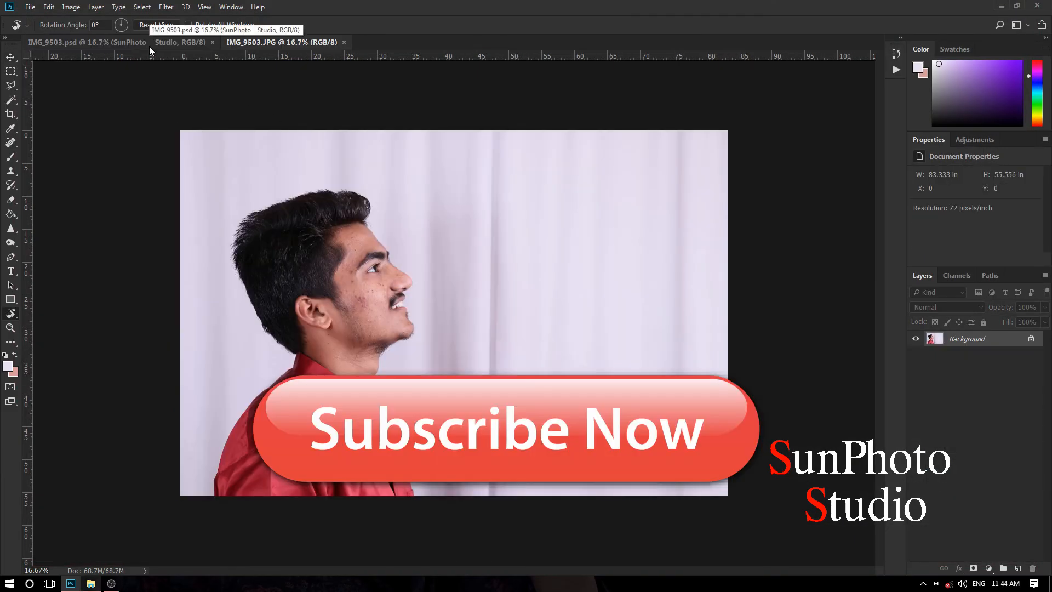
{"action": "left_click", "coordinate": [149, 46]}
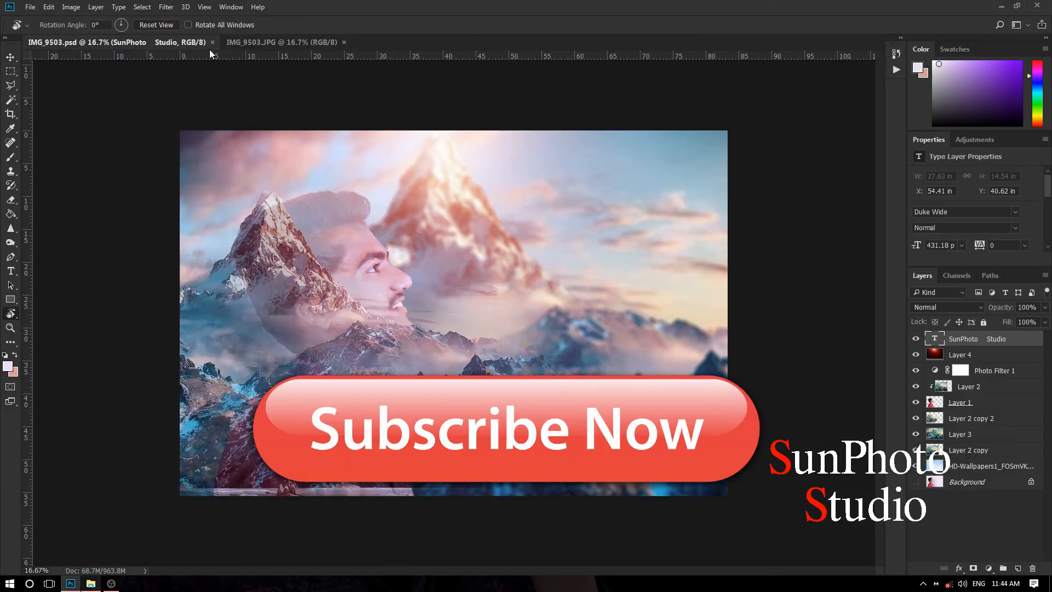